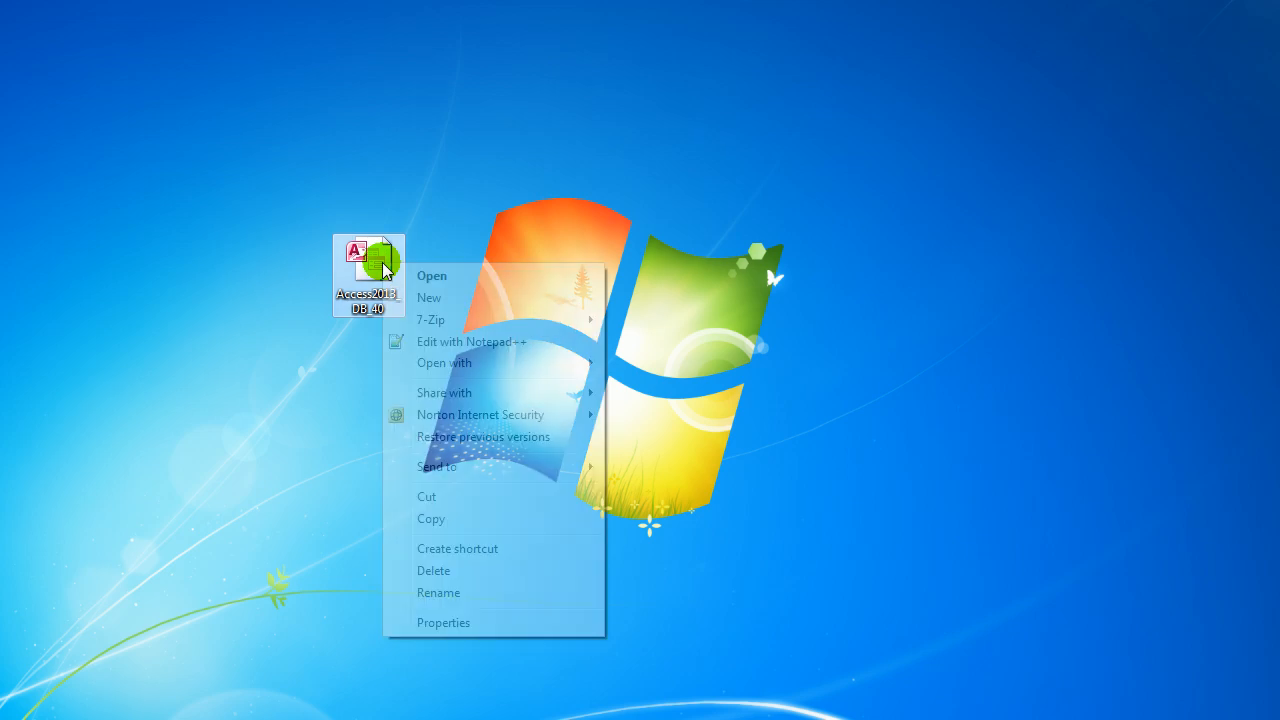
Open the Access2013_DB_40 database from the desktop with Microsoft Access.
mouse_move(580, 369)
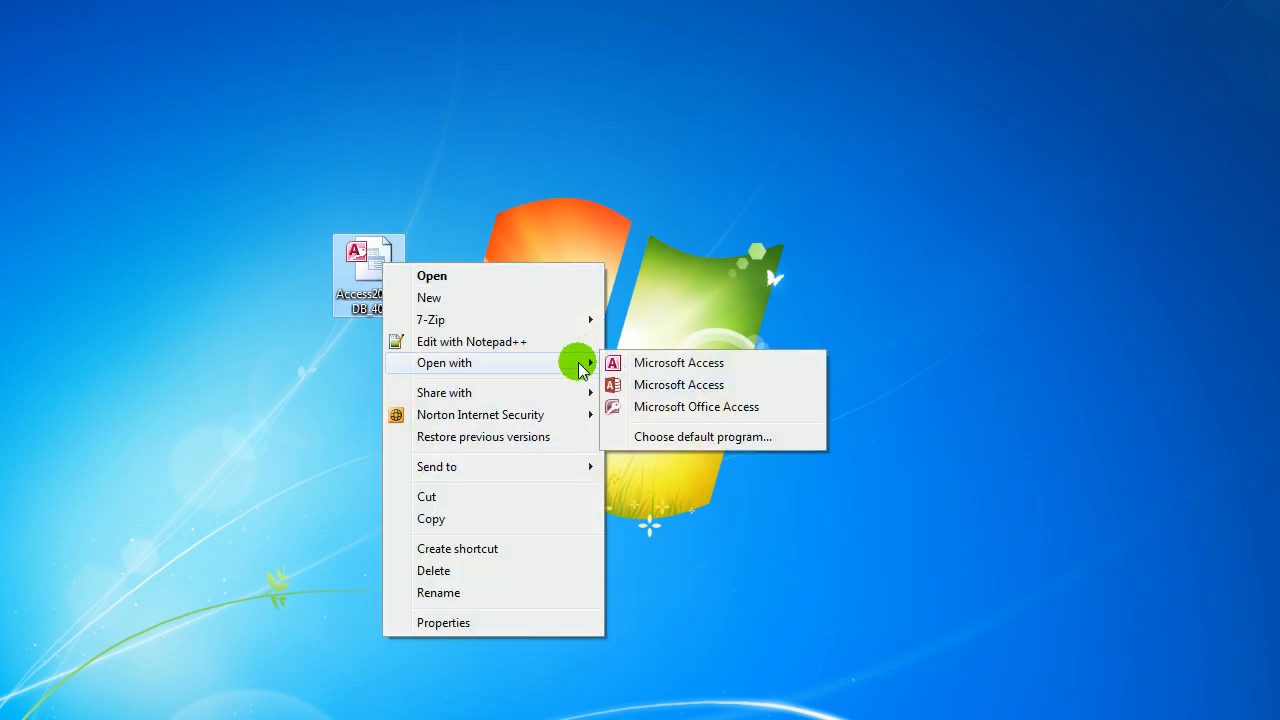
left_click(670, 385)
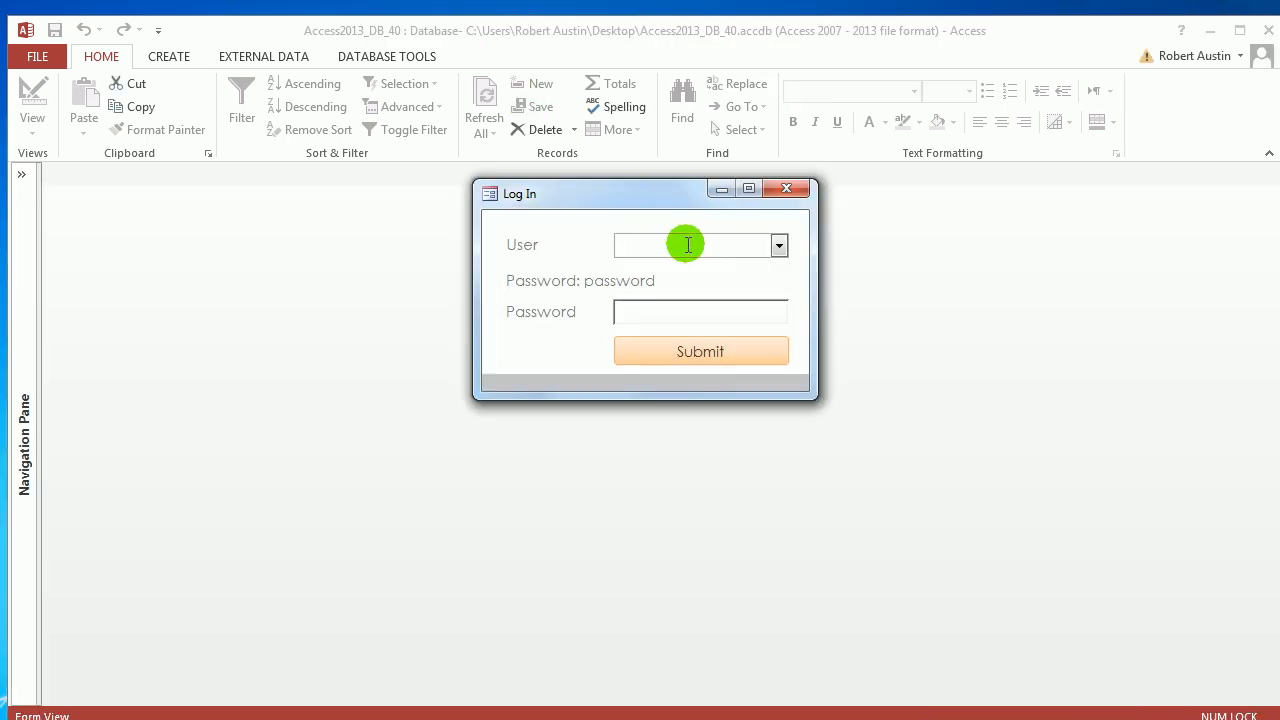
Log in as the chosen user with the account password, then expand the Navigation Pane.
left_click(778, 245)
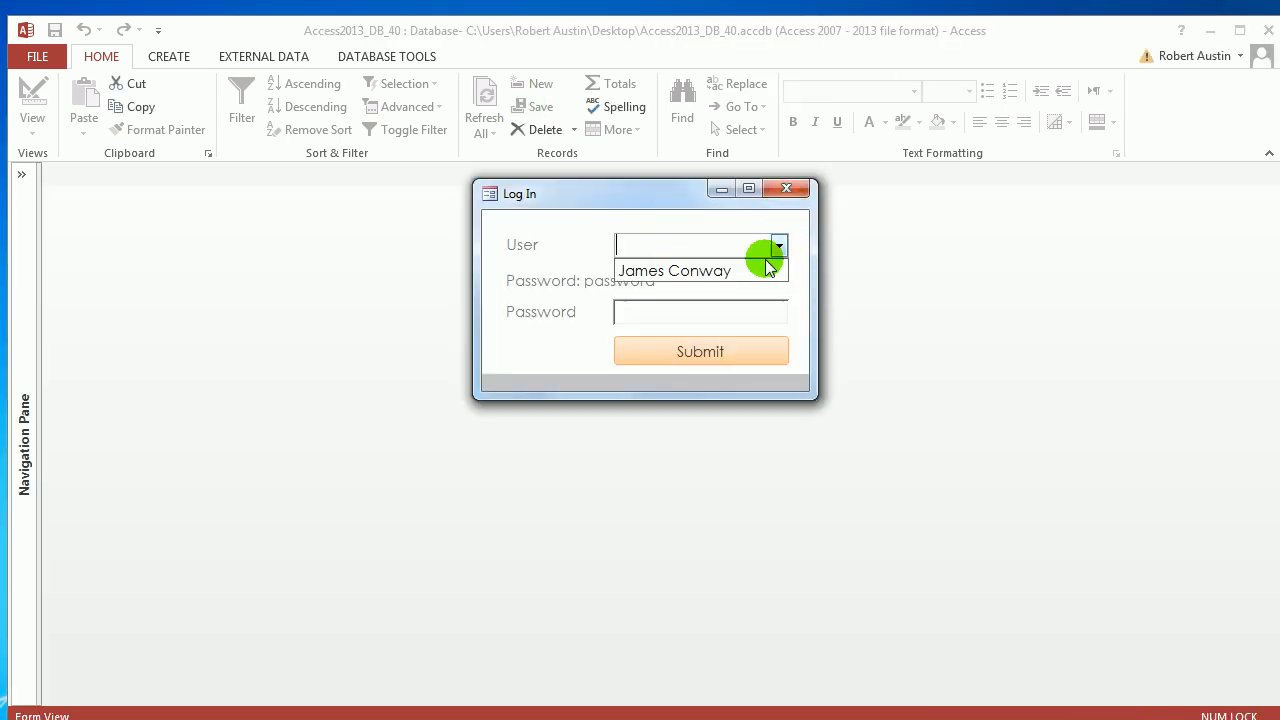
left_click(734, 279)
left_click(741, 310)
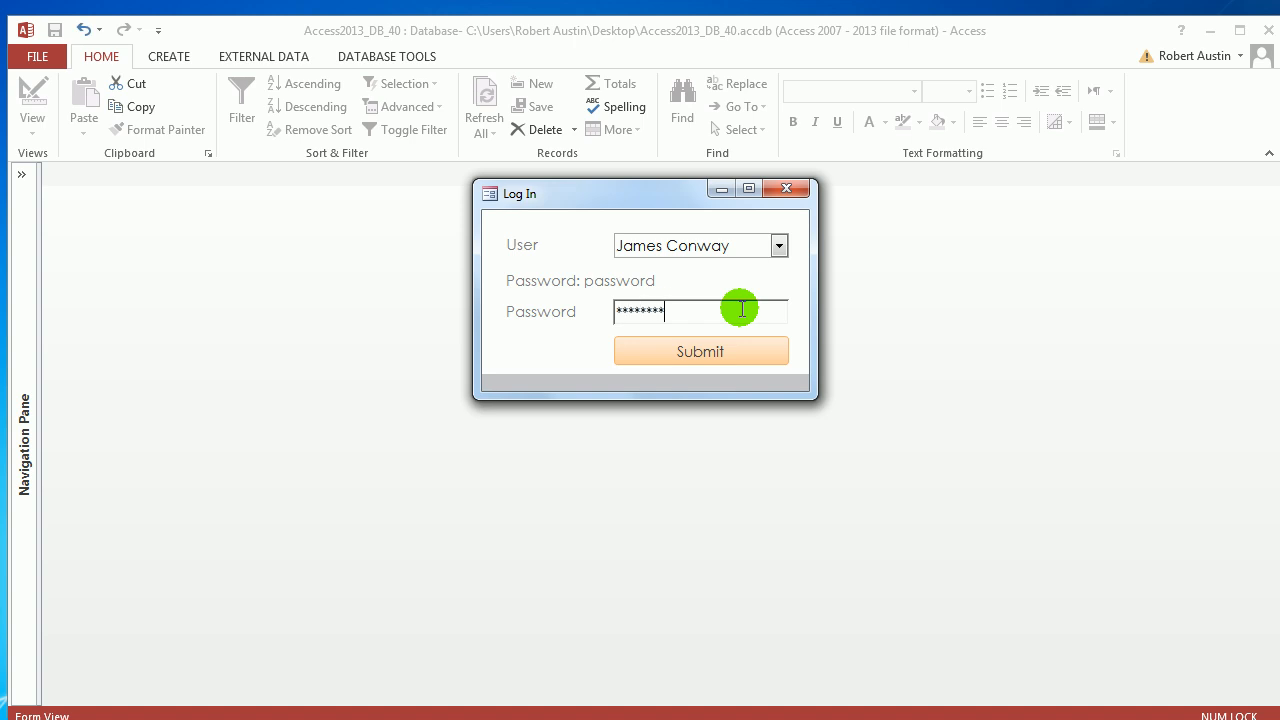
type("password")
left_click(734, 340)
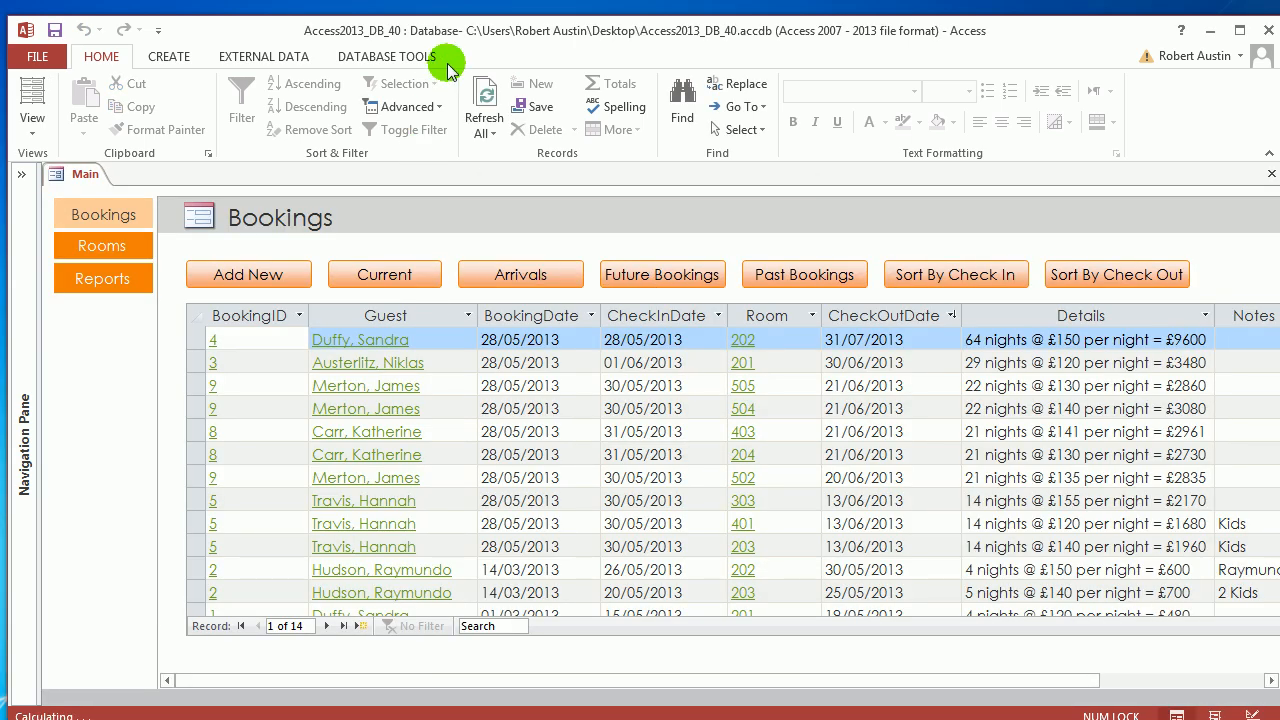
left_click_drag(461, 32, 455, 25)
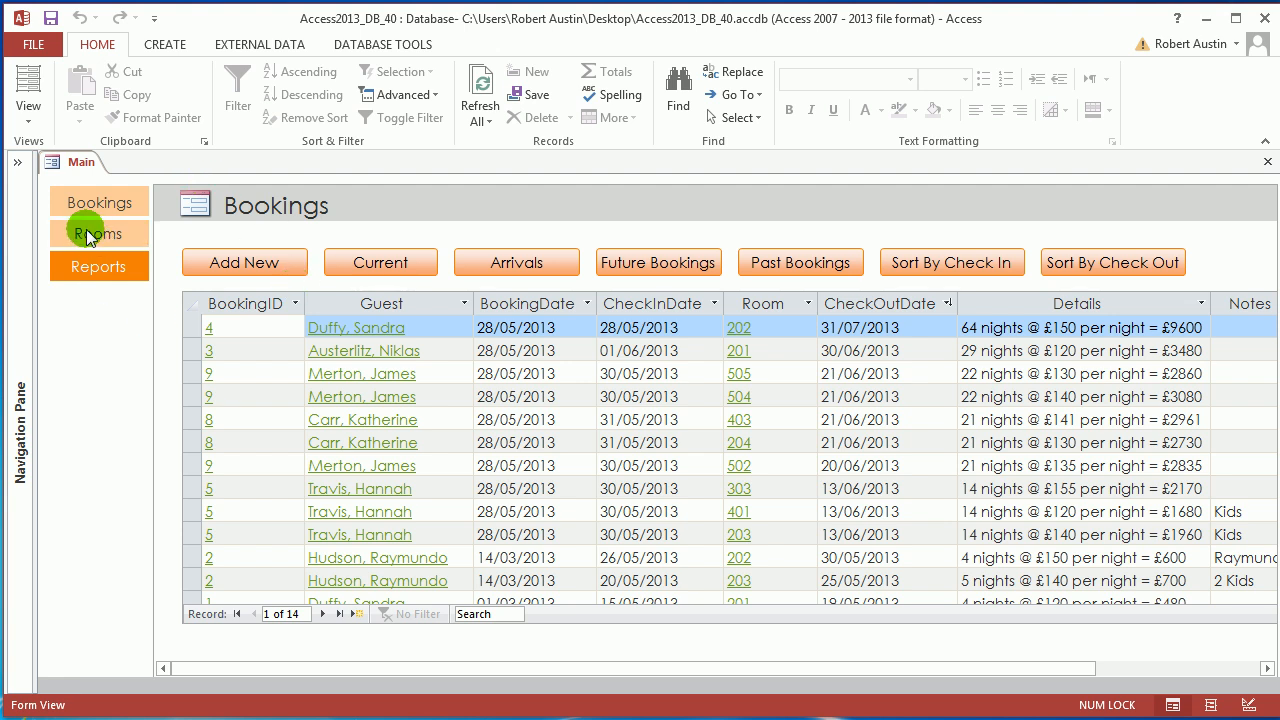
left_click(26, 170)
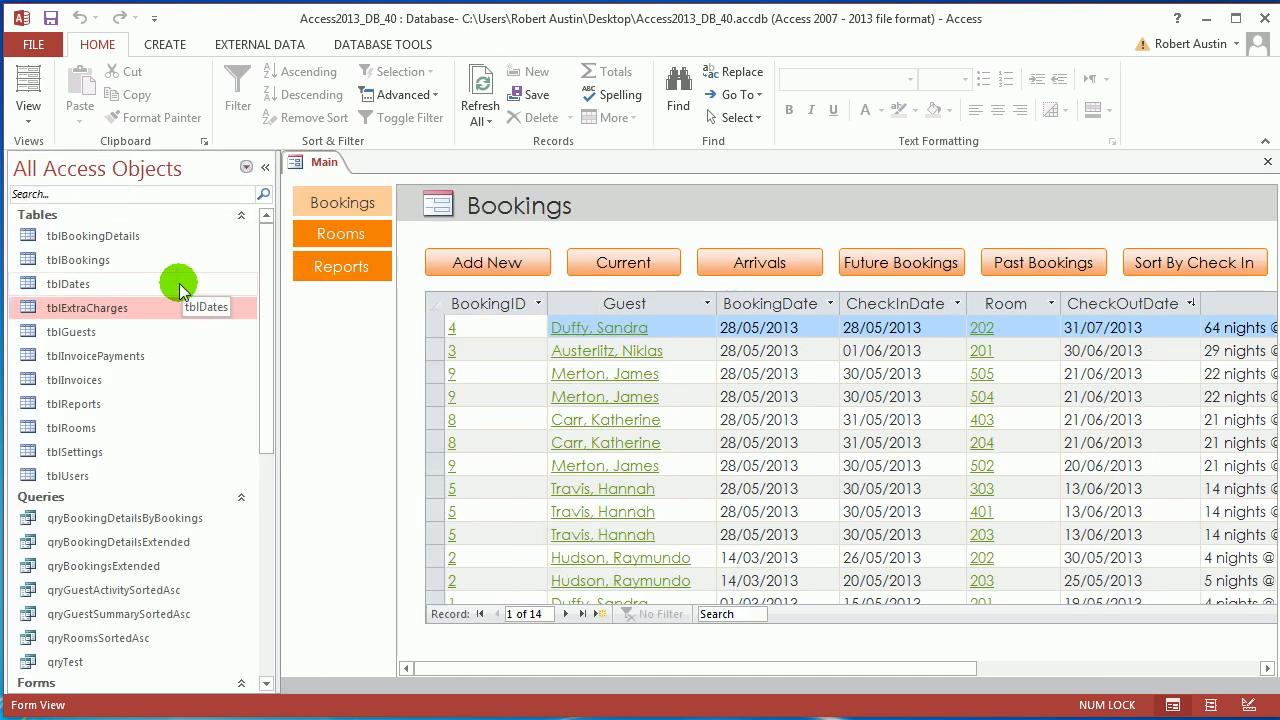
Open tblExtraCharges and set the Date field's default value to =Date().
double_click(97, 318)
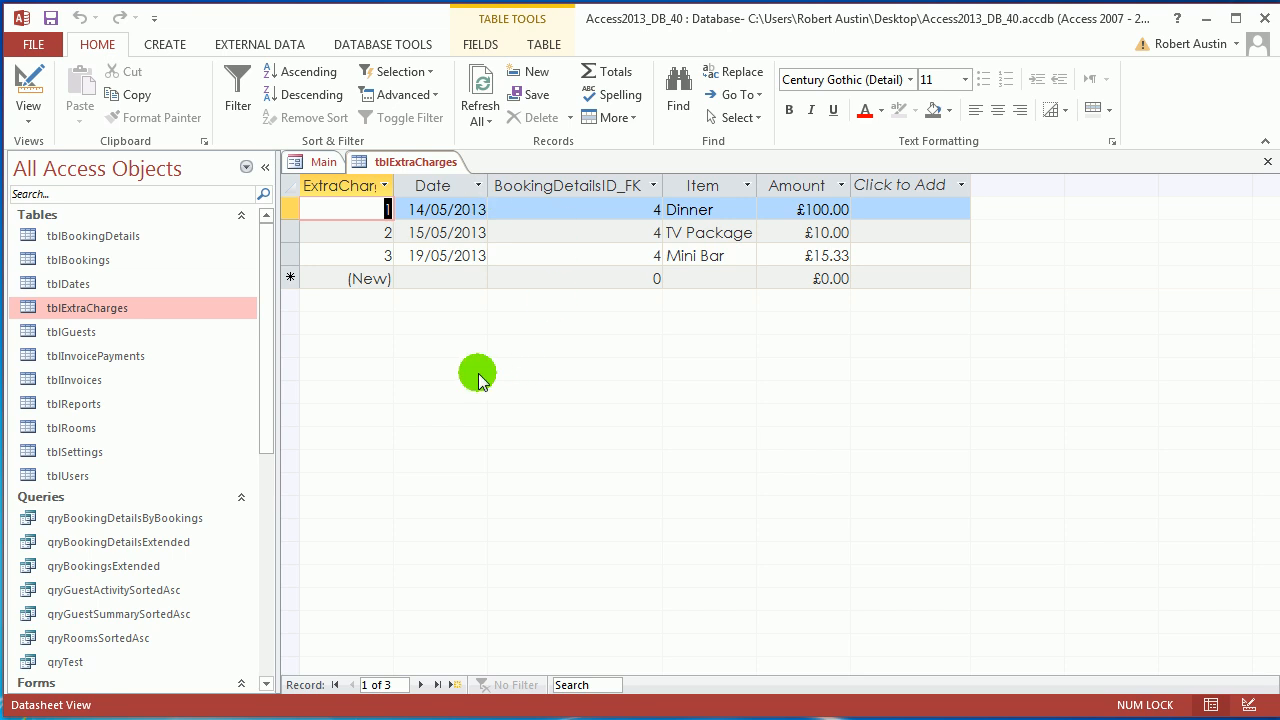
left_click(442, 193)
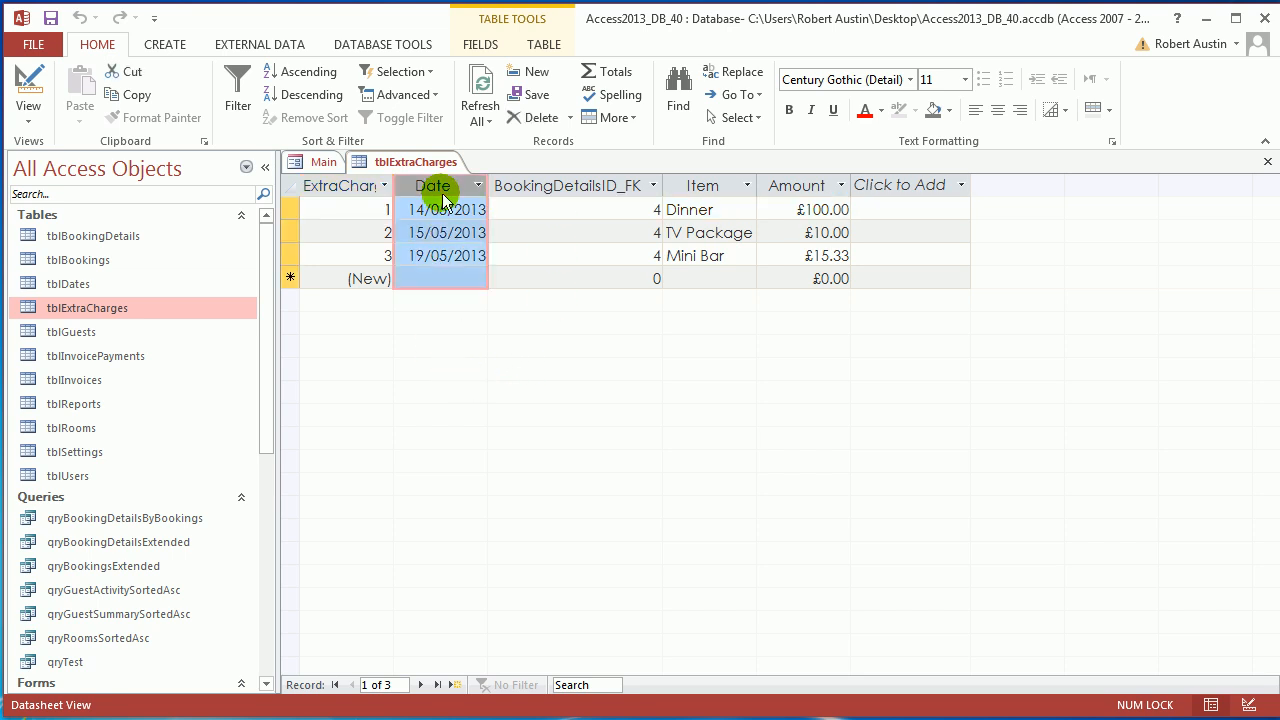
left_click(485, 46)
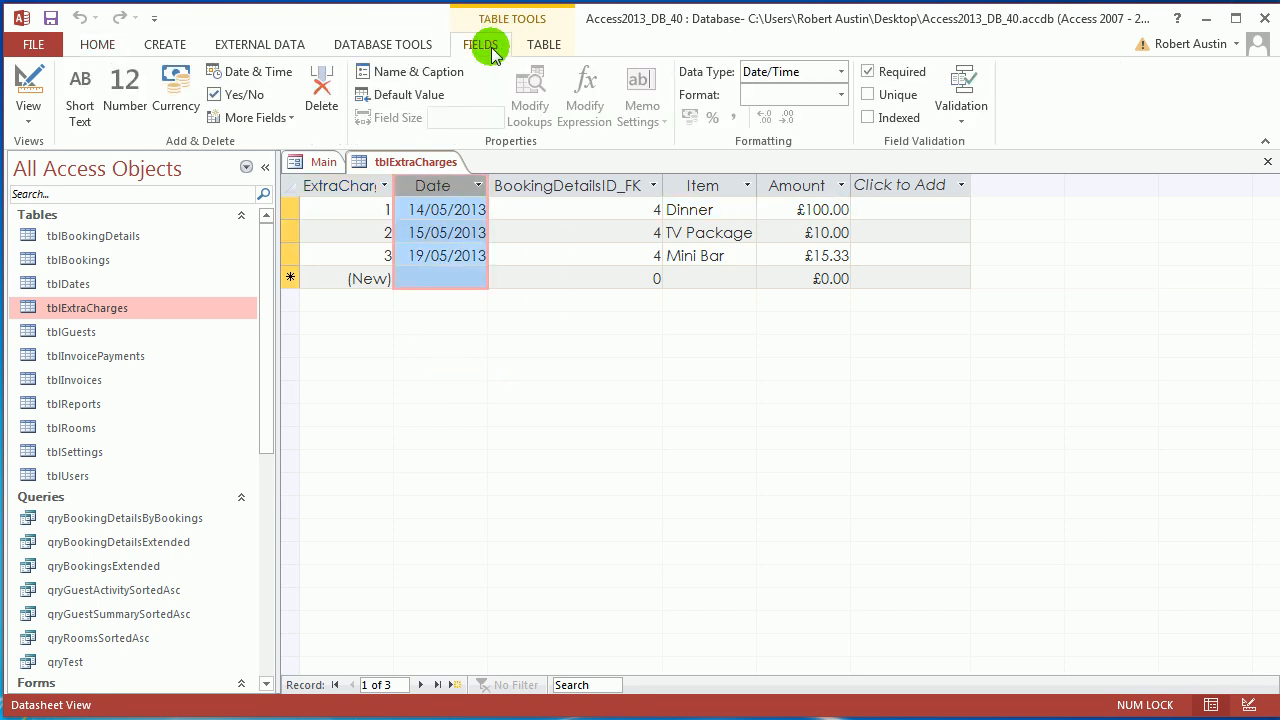
left_click(410, 94)
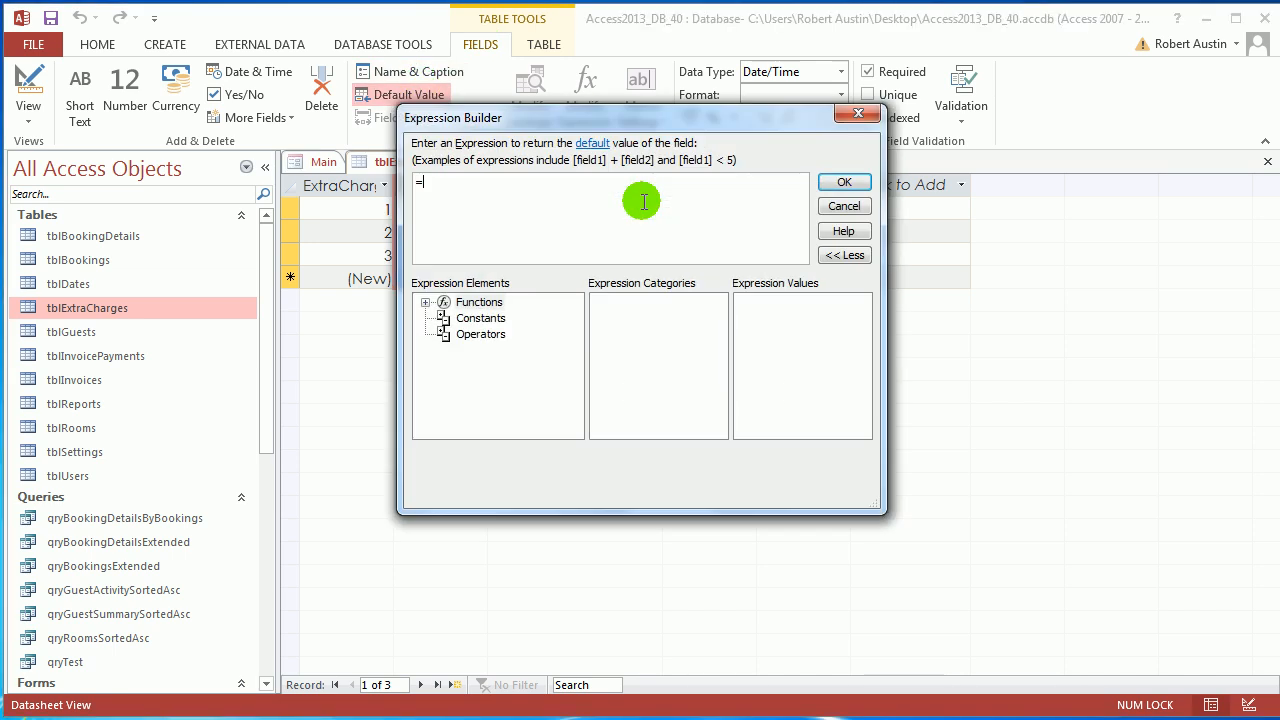
type("Date()")
left_click(836, 184)
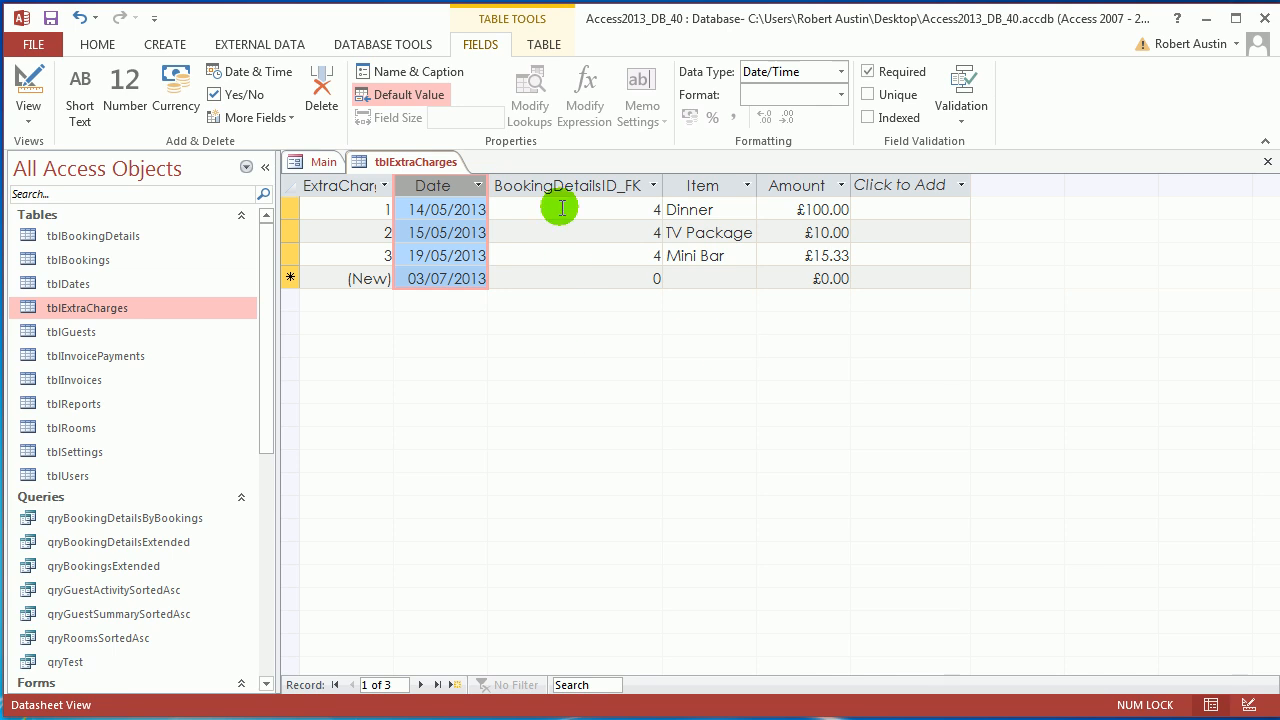
Inspect the new row's Item choices without picking one, then bring up the table tab's menu.
left_click(586, 185)
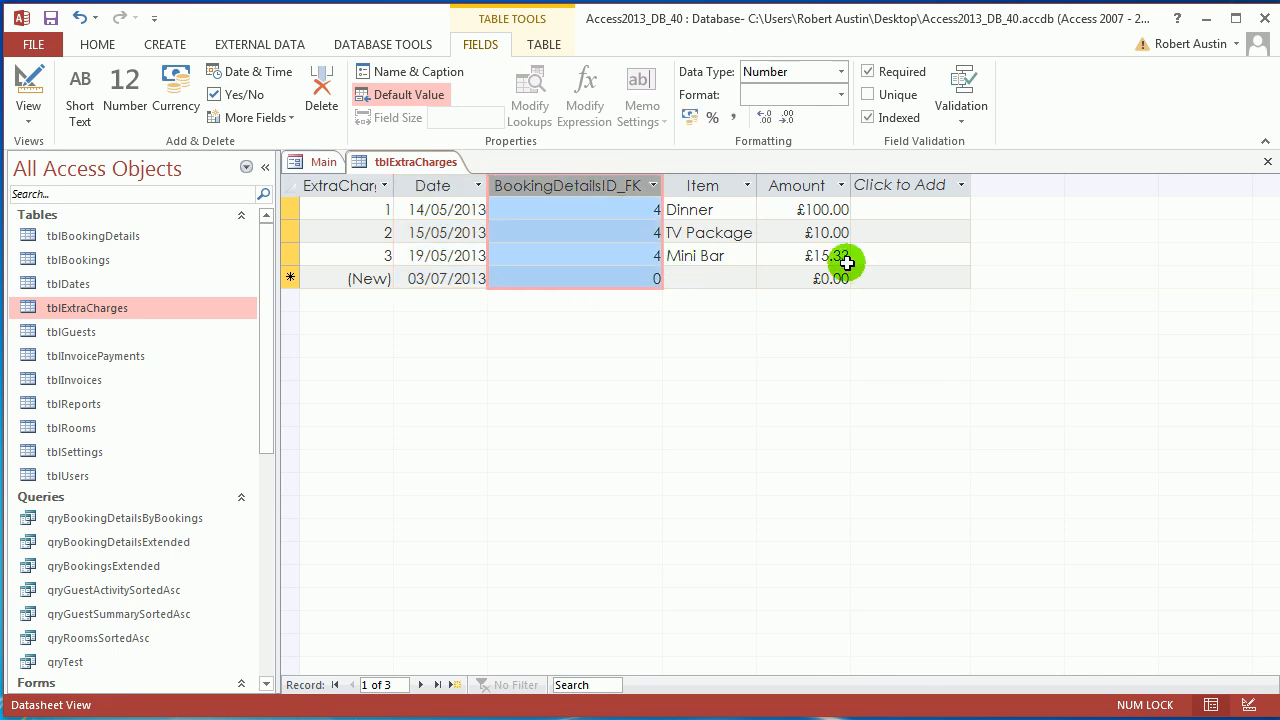
left_click(746, 277)
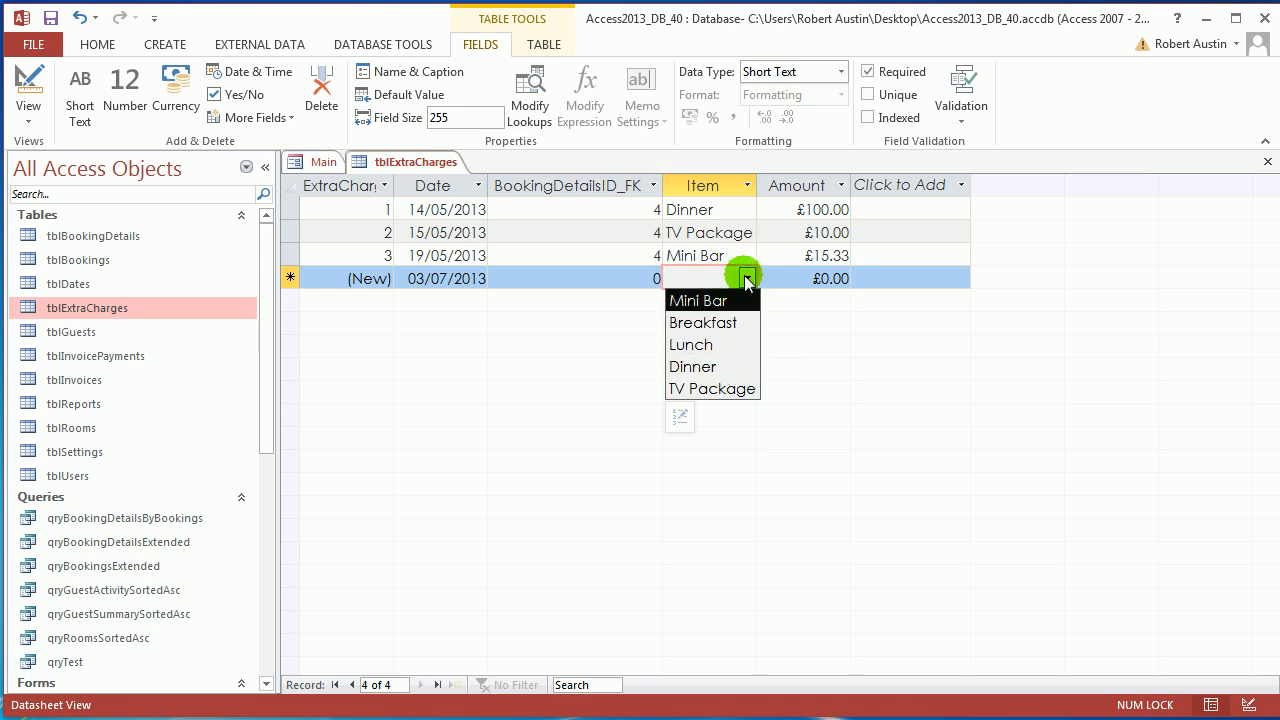
left_click(747, 277)
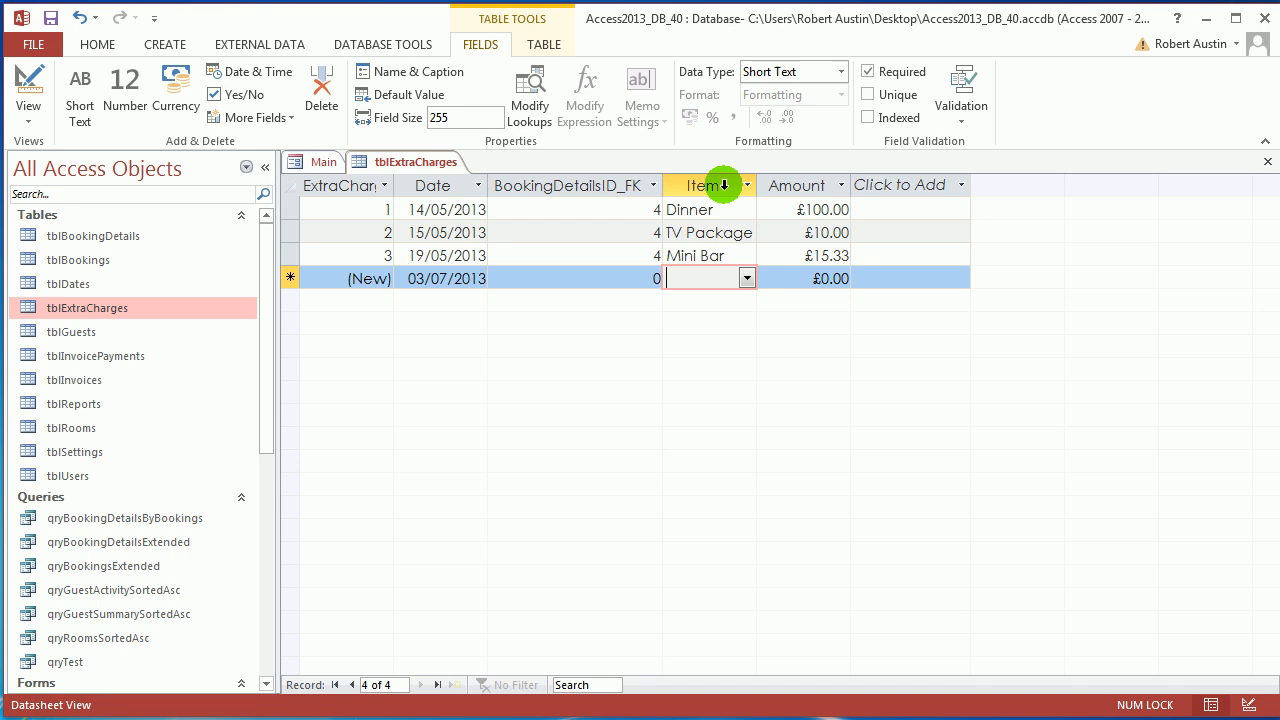
right_click(415, 164)
Close tblExtraCharges, then preview and close the guest and room 403 detail popups.
left_click(445, 200)
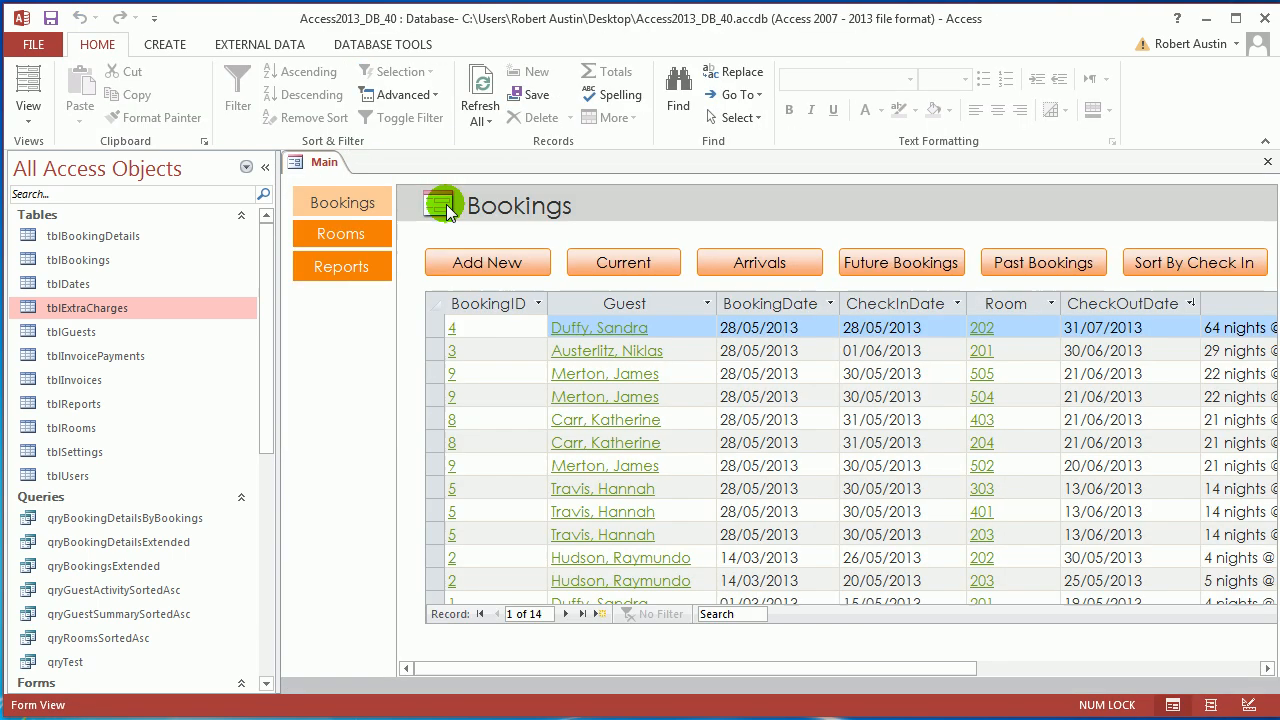
left_click(266, 167)
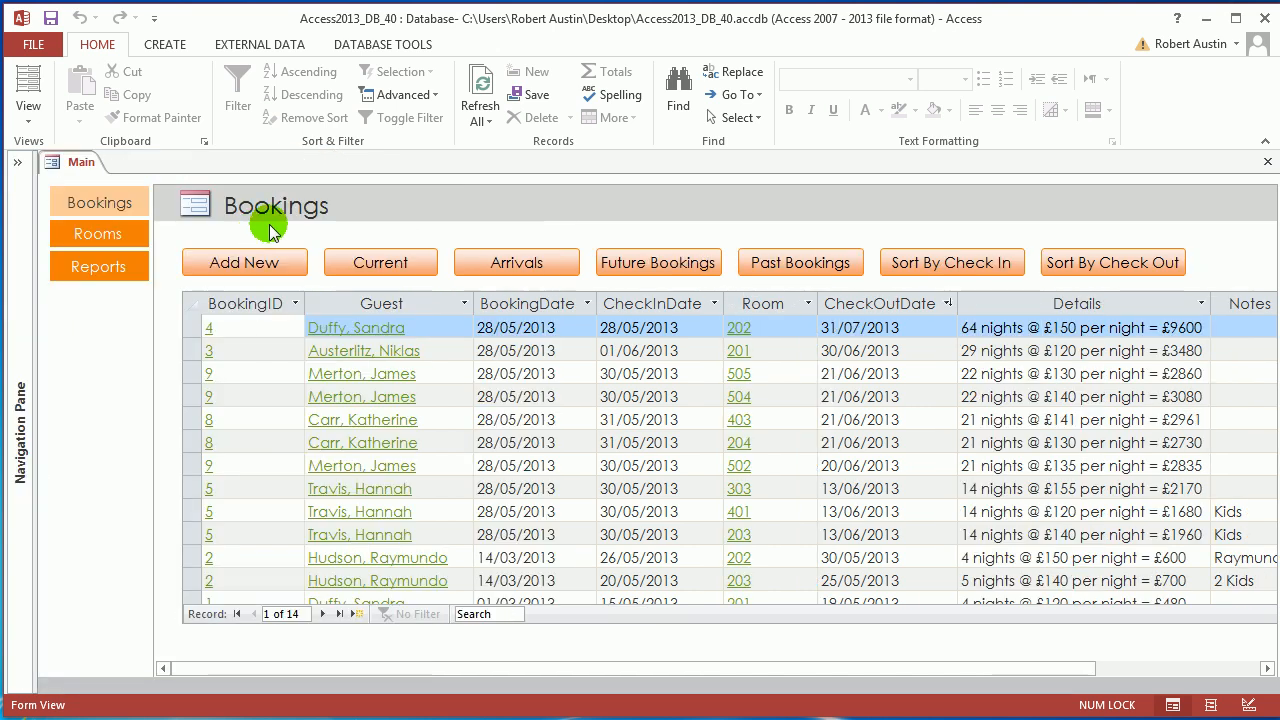
left_click(365, 375)
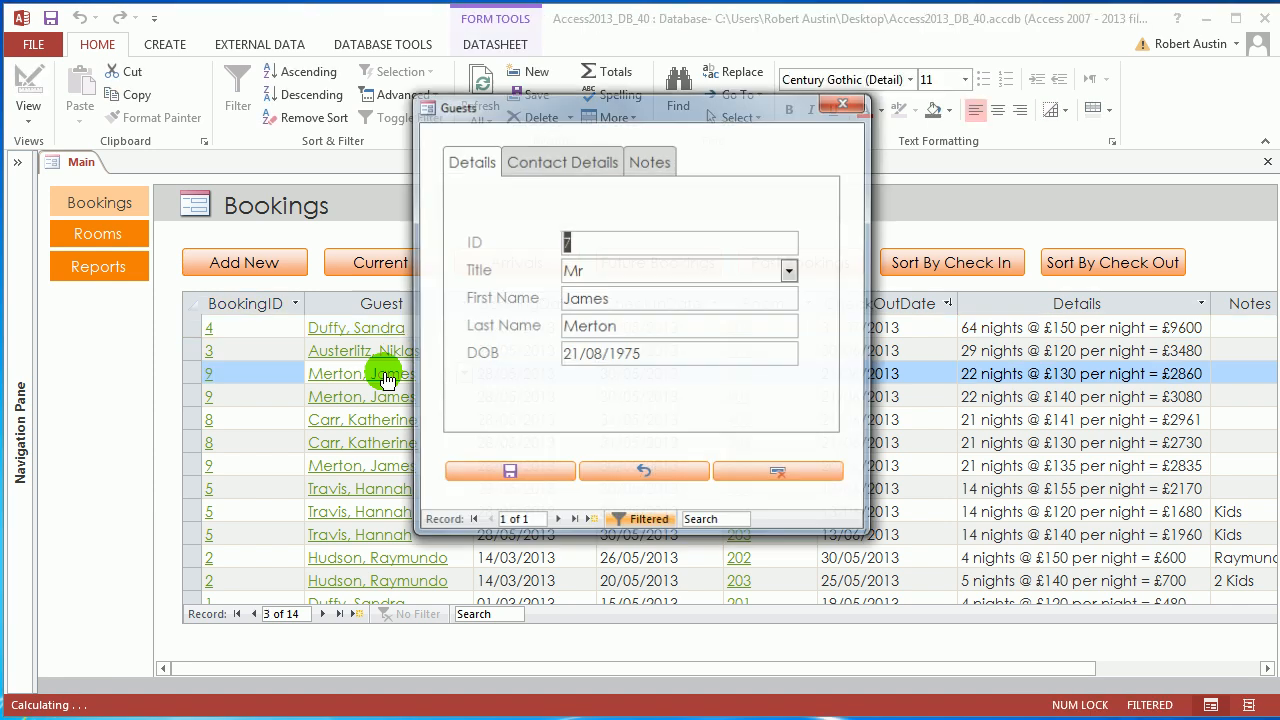
left_click(845, 106)
left_click(747, 420)
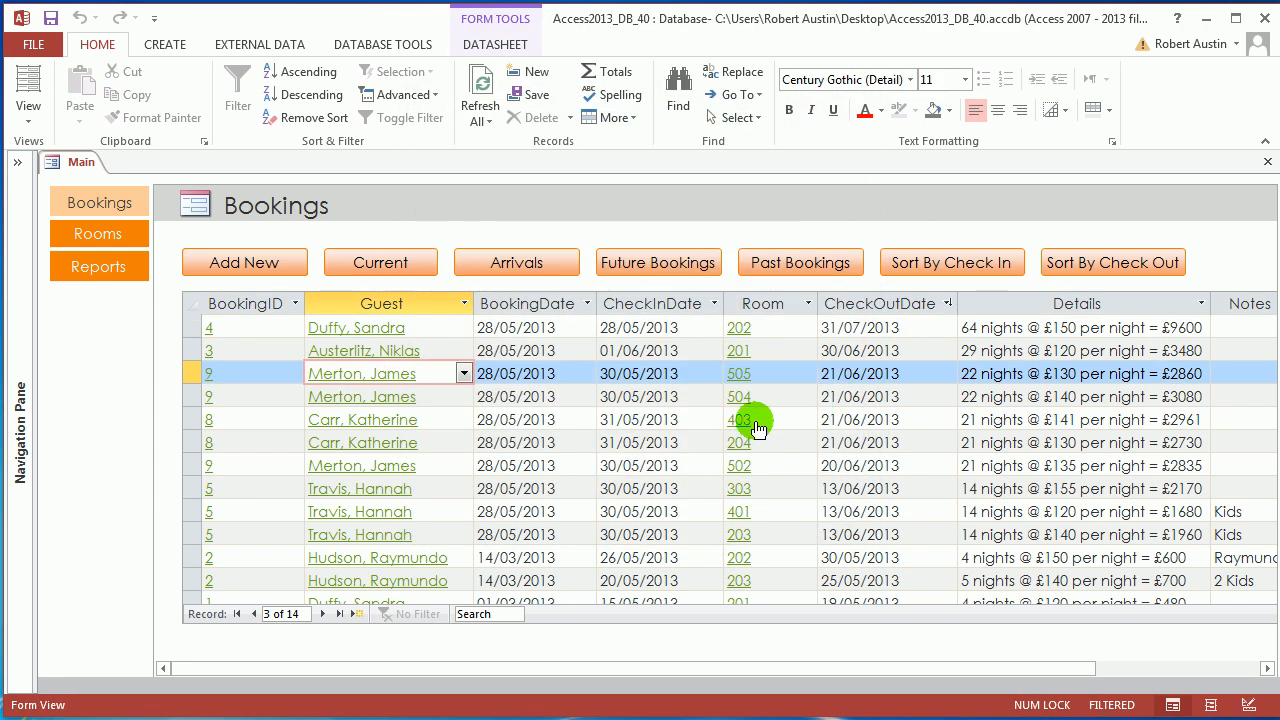
left_click(836, 124)
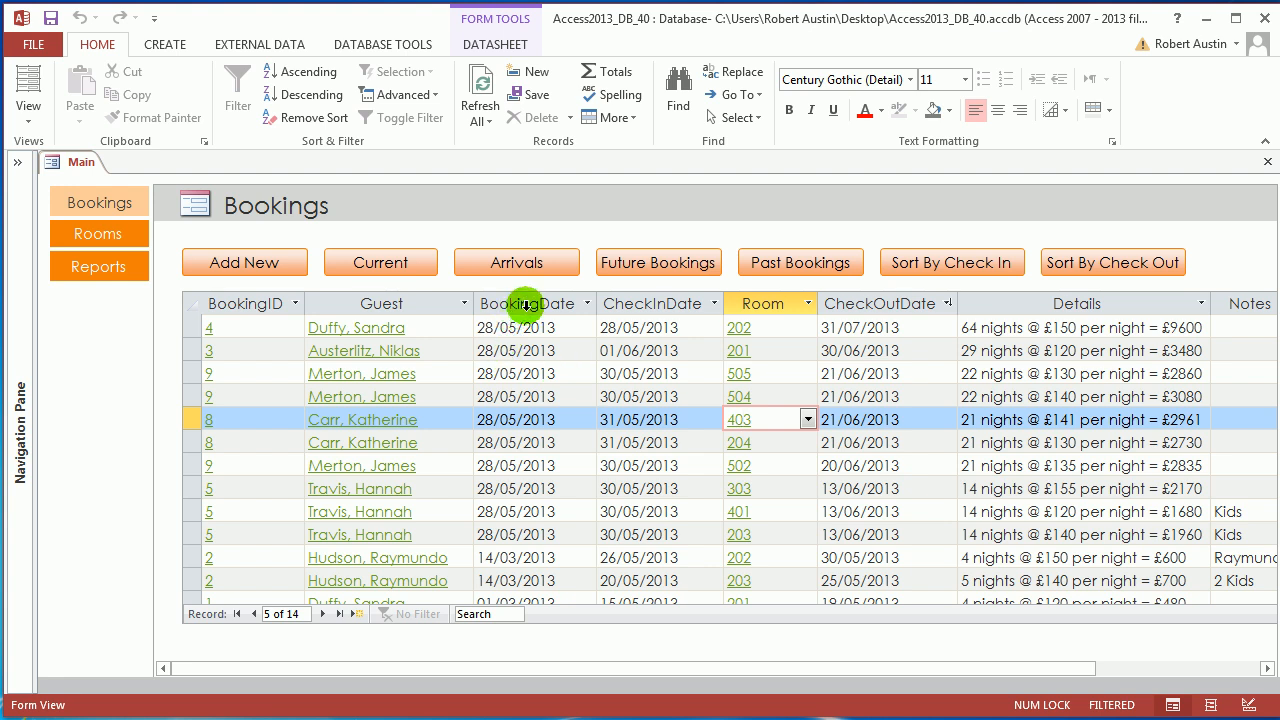
Select the BookingDate column and expand the Navigation Pane again.
left_click(527, 304)
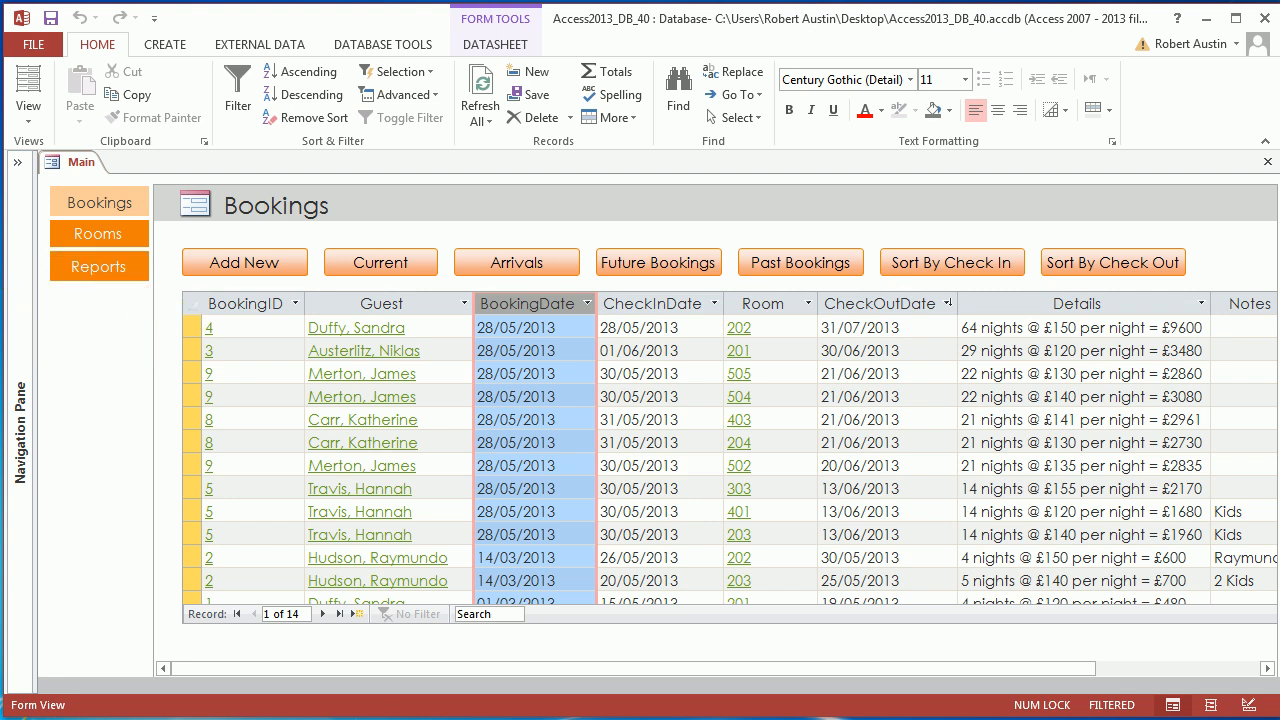
left_click(17, 162)
right_click(323, 170)
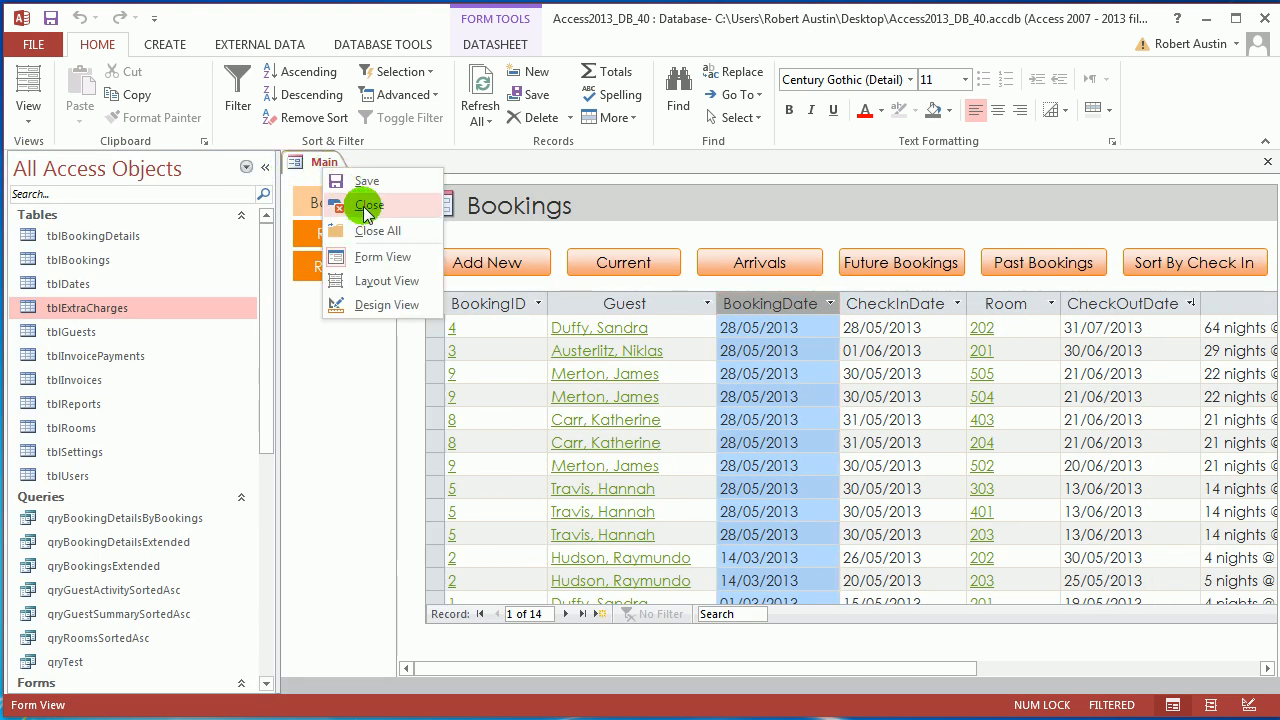
Close the Main form and briefly open, then close, frmBookingDetailsByBookingsDS.
left_click(357, 197)
left_click_drag(263, 316, 269, 503)
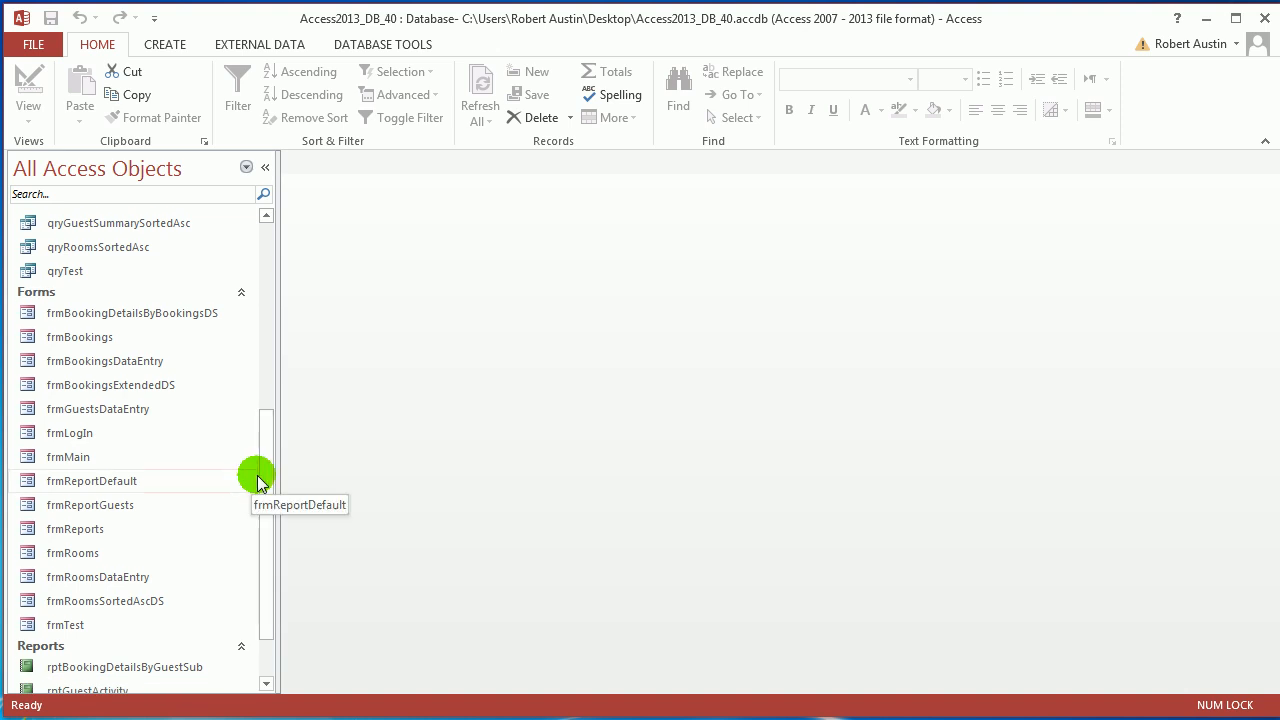
double_click(167, 317)
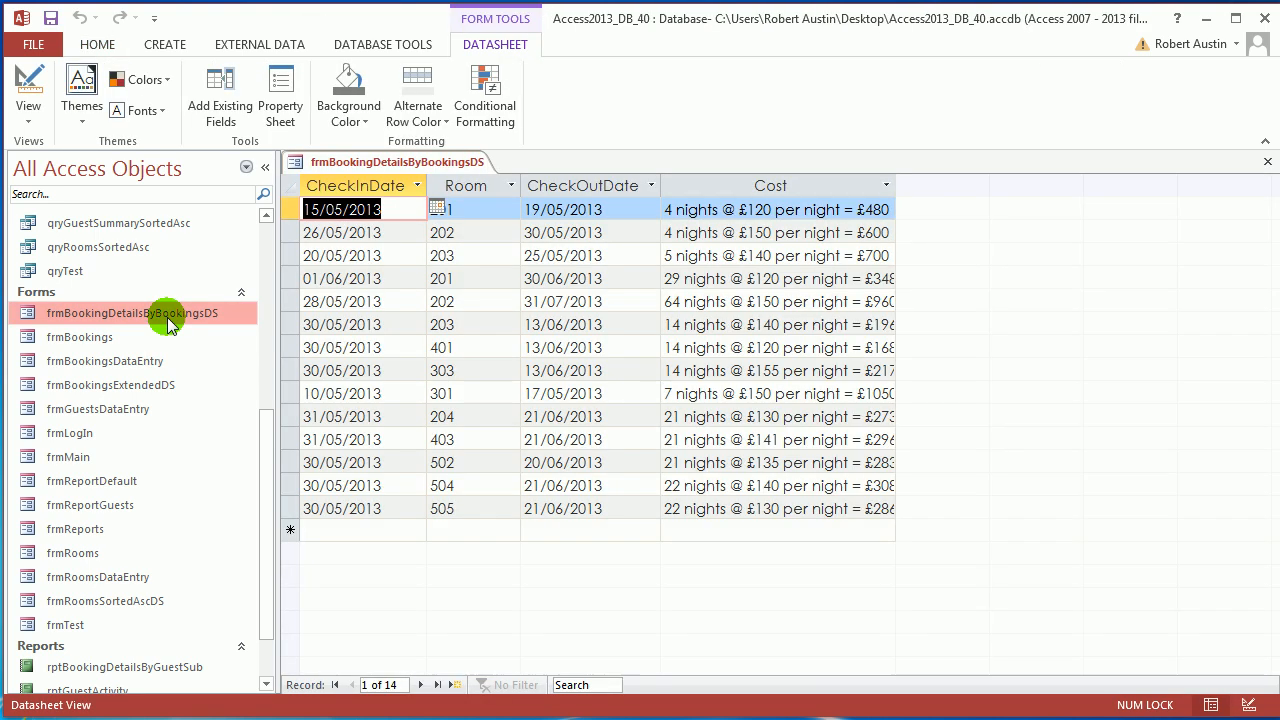
right_click(330, 162)
left_click(360, 192)
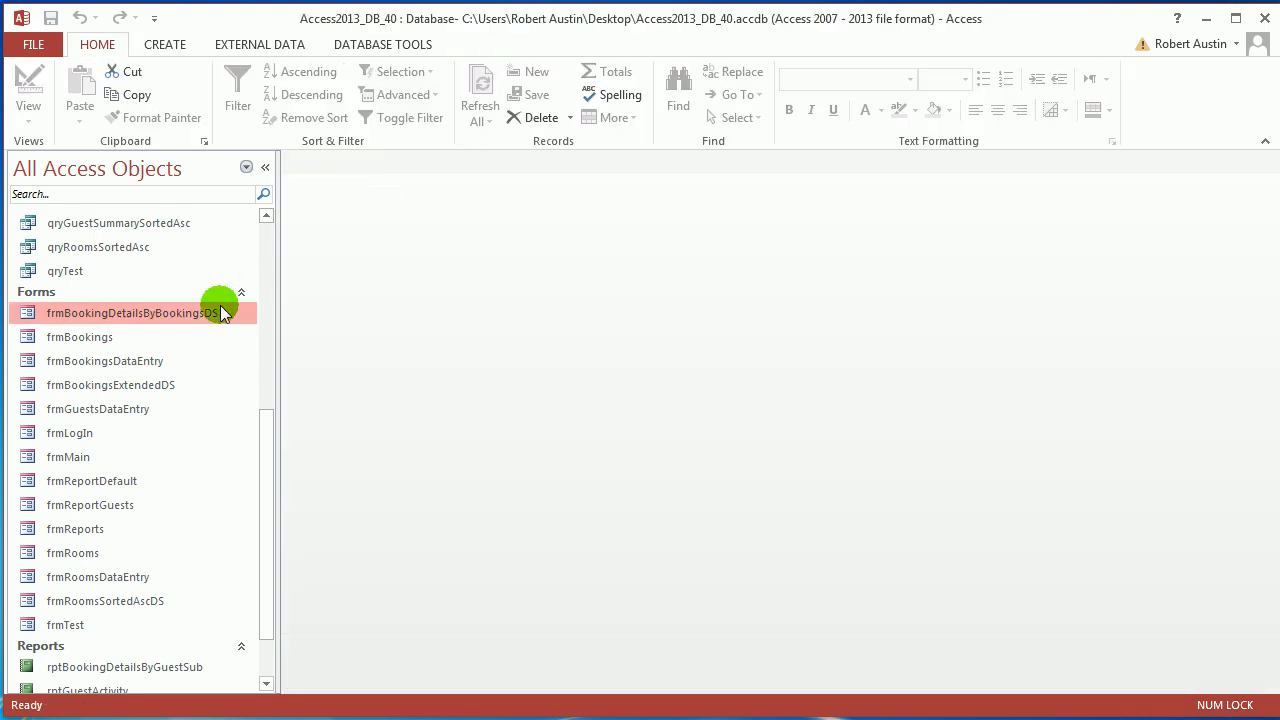
Open frmBookingsExtendedDS and preview, then close, the fourth booking's guest details.
left_click(145, 390)
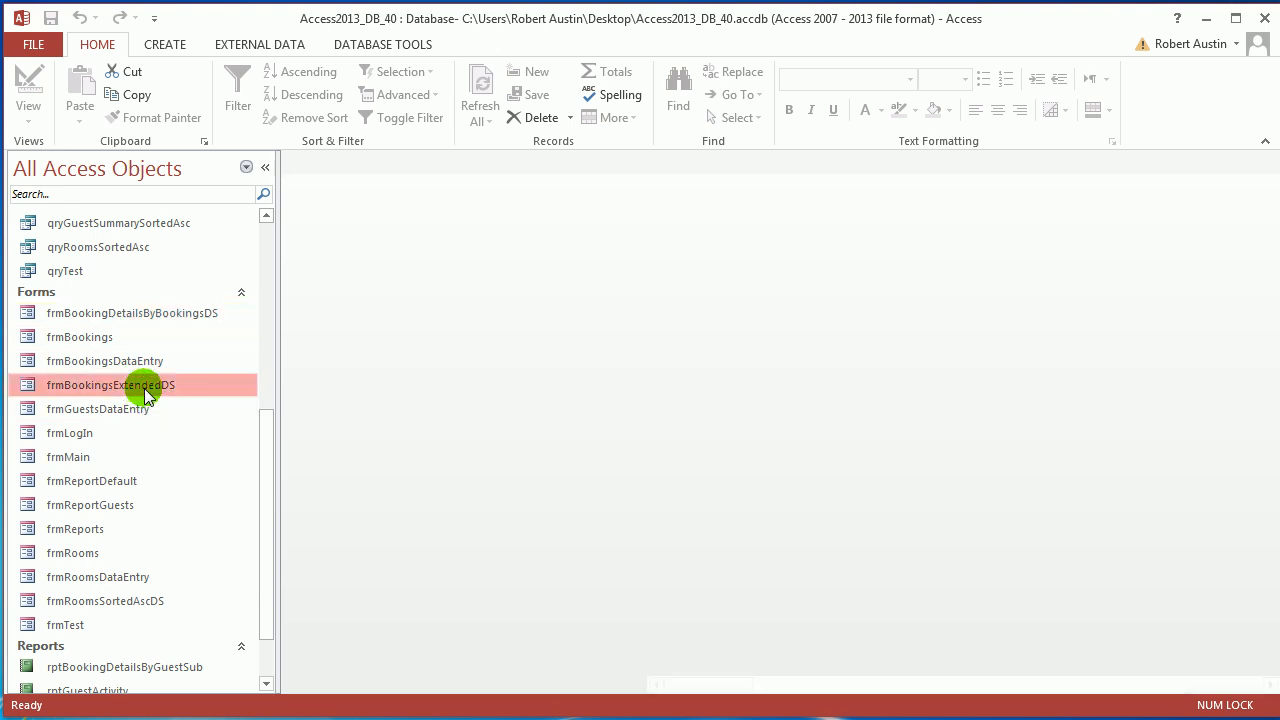
double_click(145, 390)
left_click(425, 278)
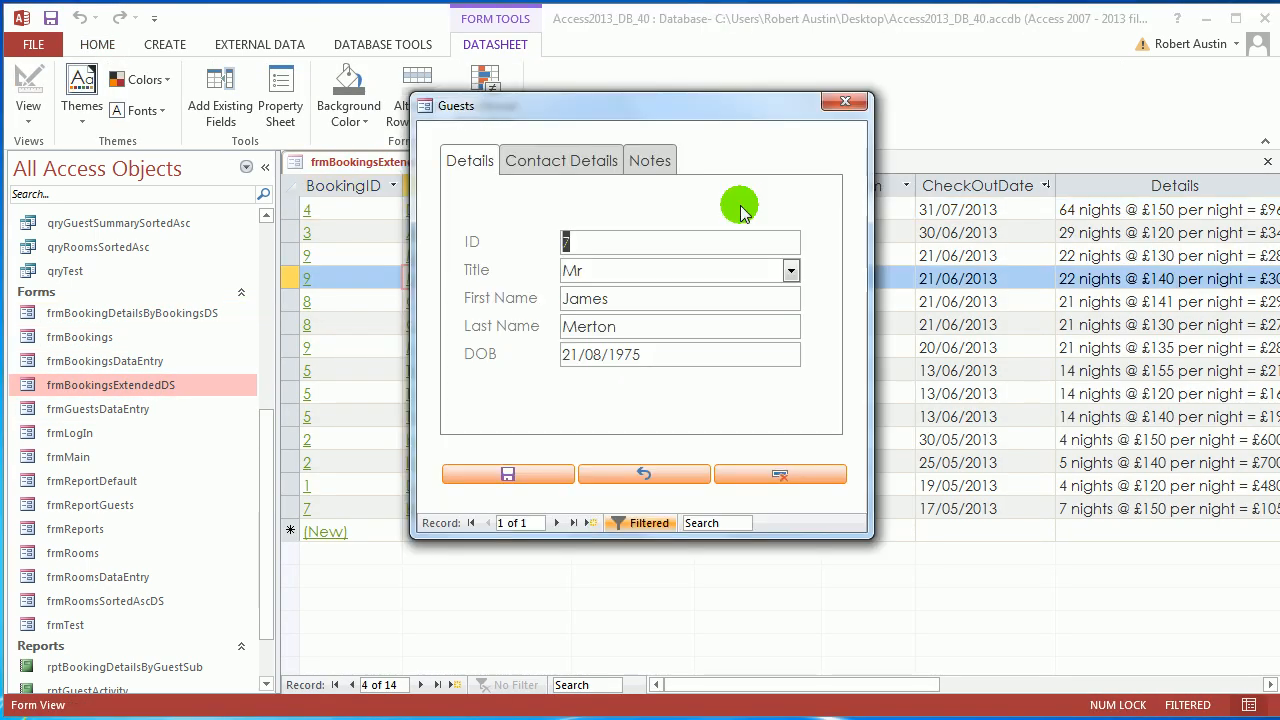
left_click(845, 101)
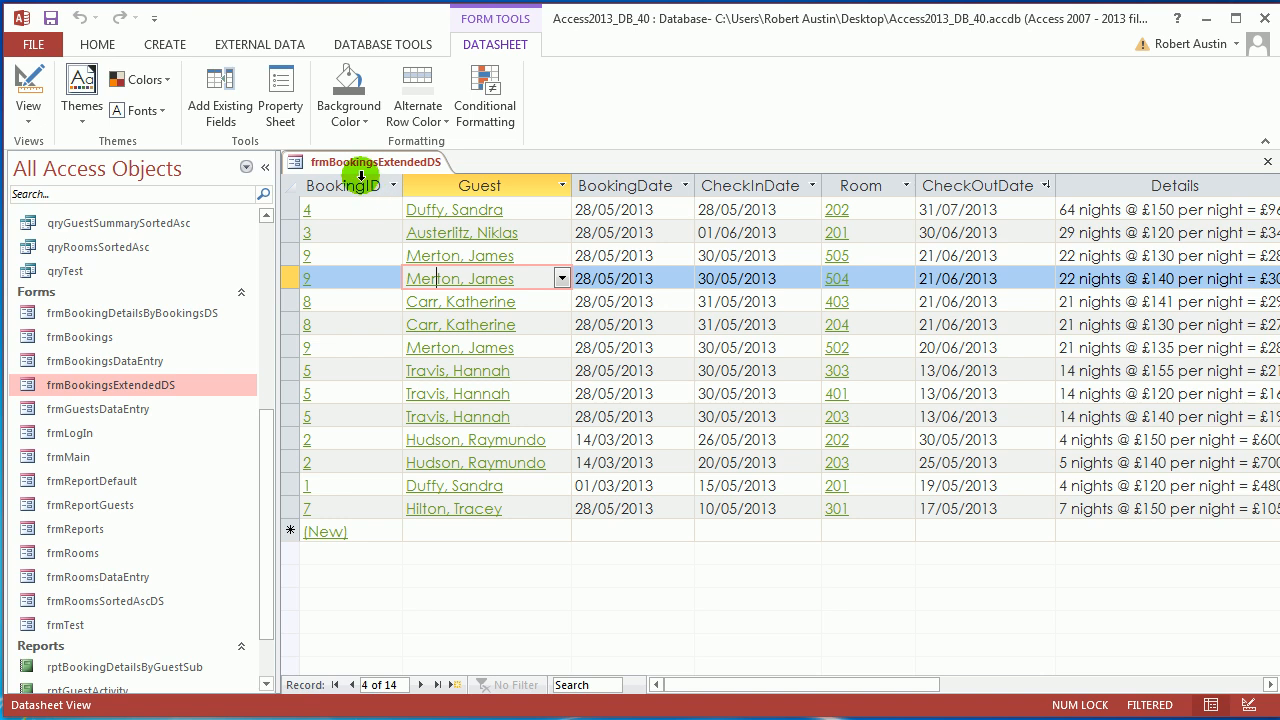
Confirm in the Property Sheet that the form's Record Source is qryBookingsExtended, then close it.
key("F4")
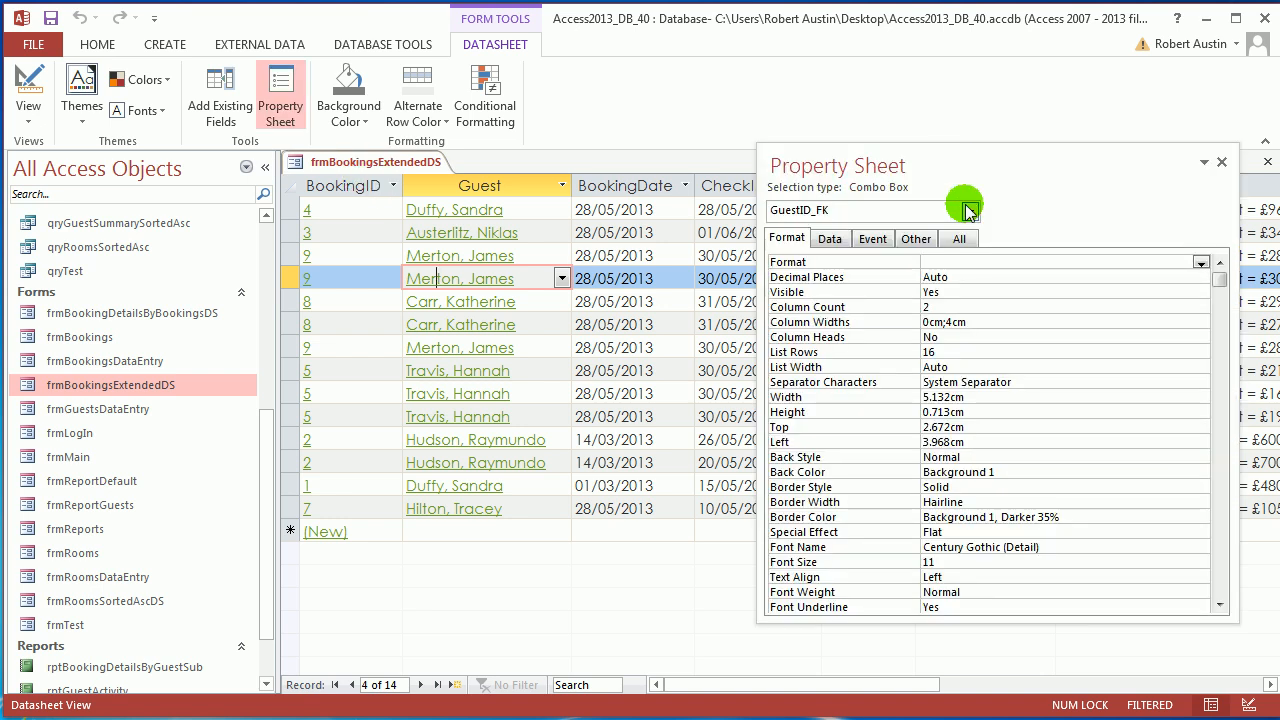
left_click(970, 211)
key("Up")
left_click(920, 296)
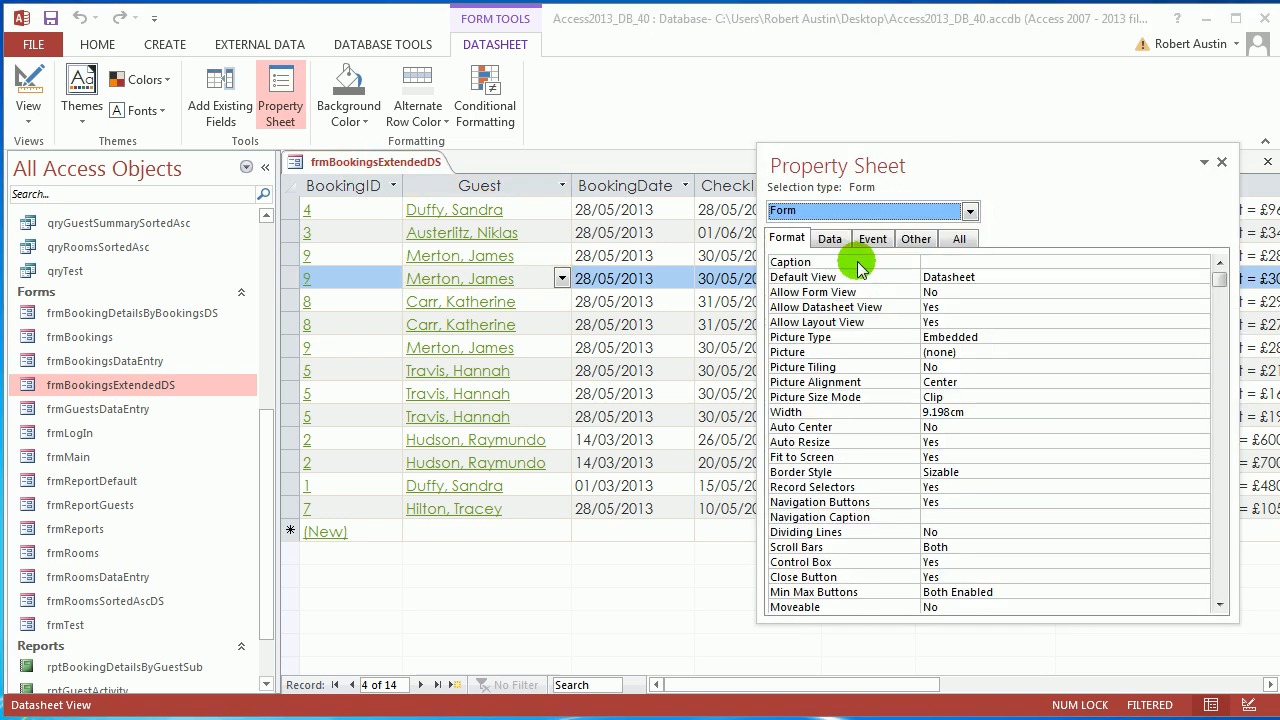
left_click(830, 240)
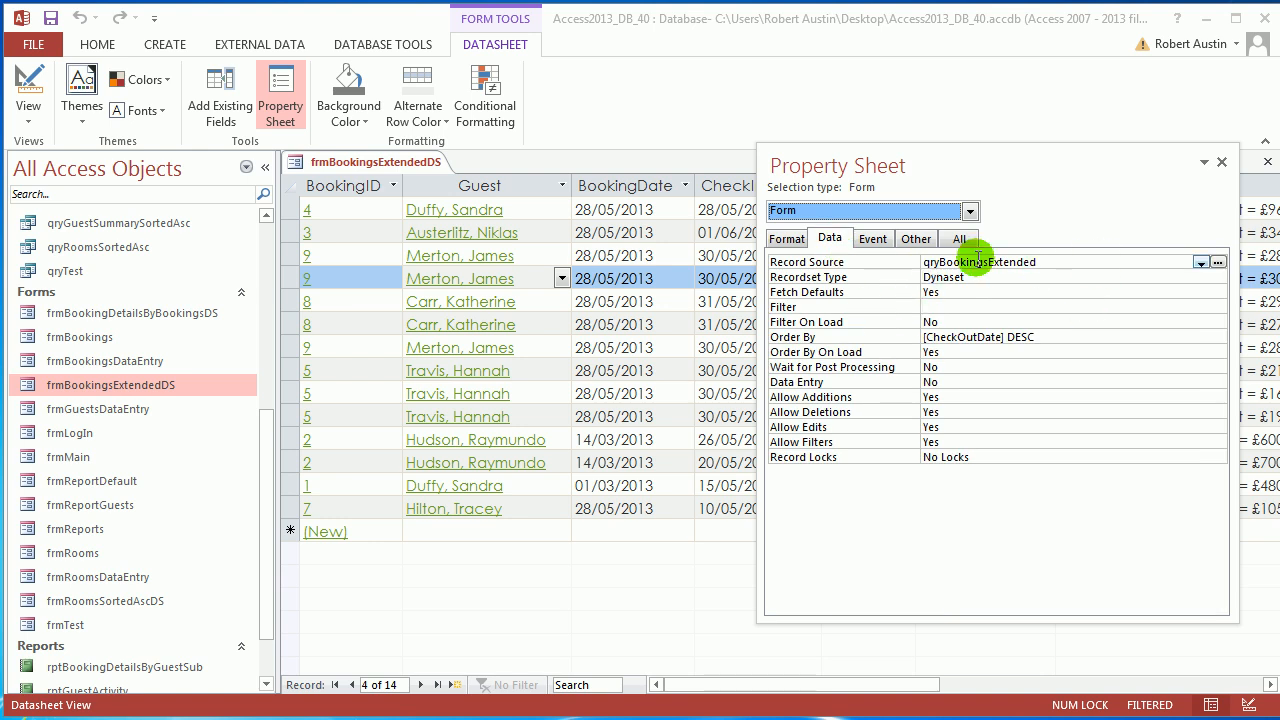
right_click(405, 162)
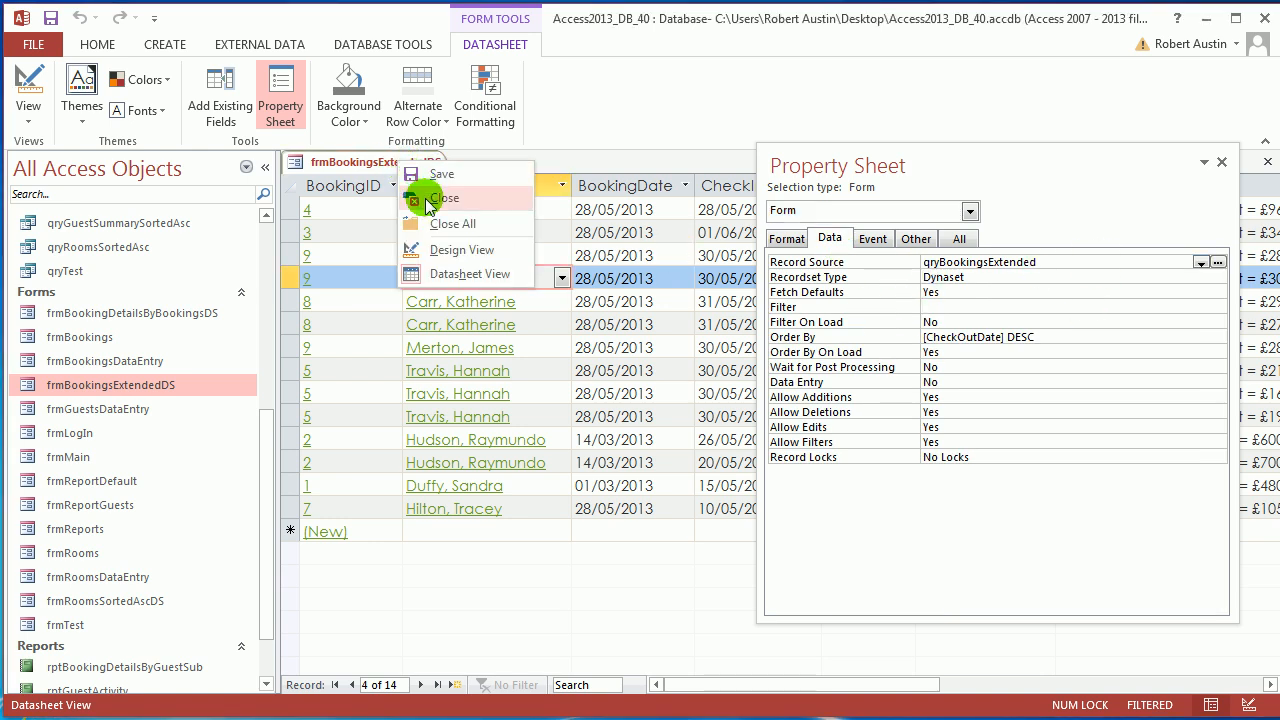
left_click(430, 194)
left_click_drag(266, 434, 270, 347)
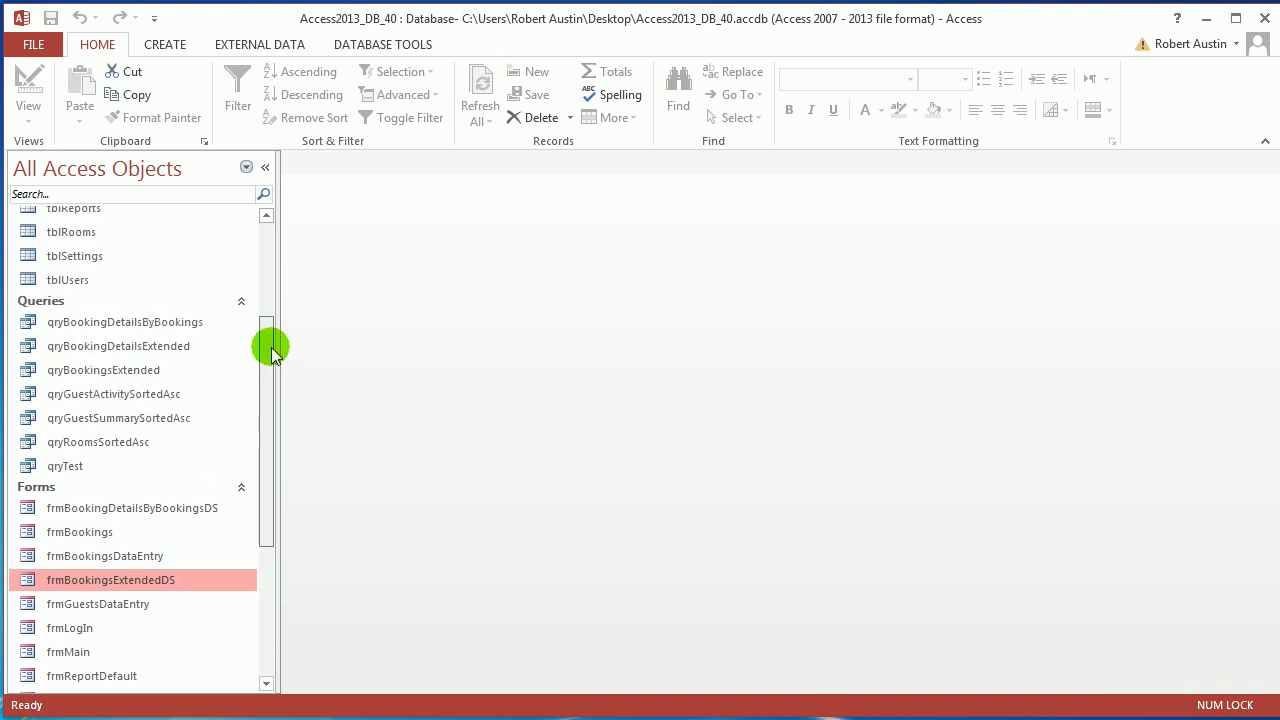
Open qryBookingsExtended and switch it to Design View.
left_click(135, 372)
double_click(135, 380)
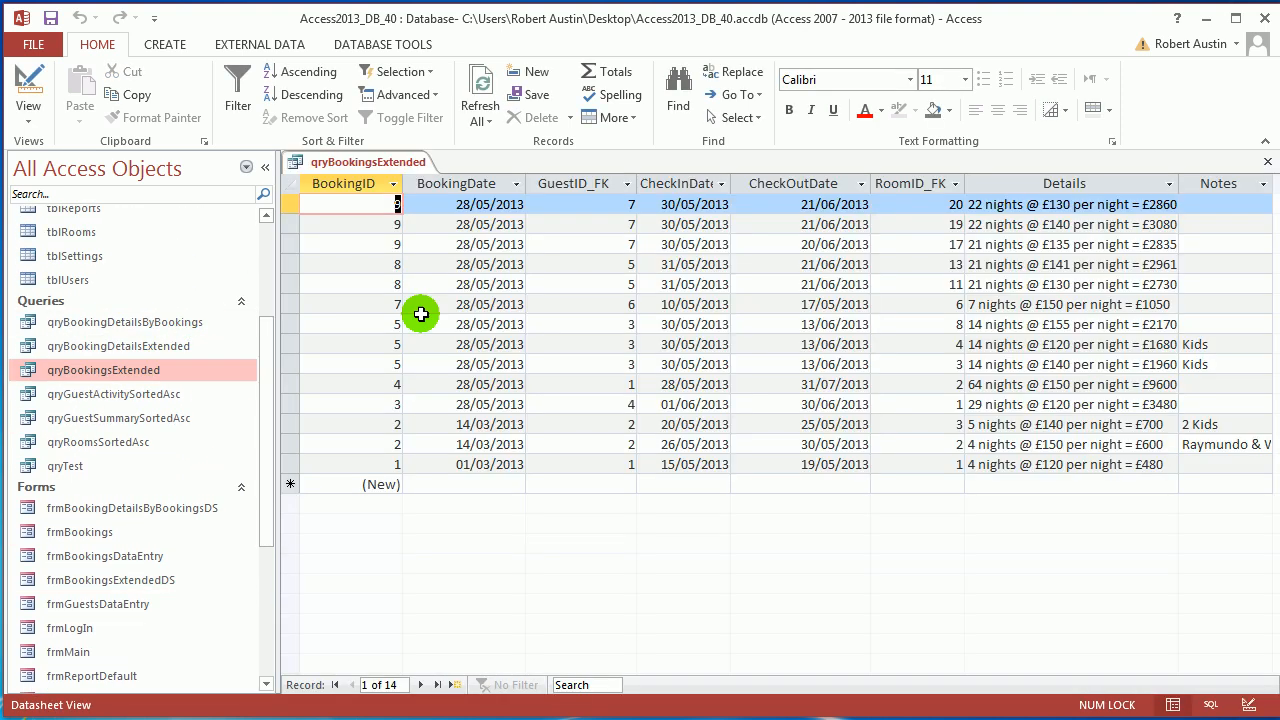
right_click(372, 163)
left_click(423, 242)
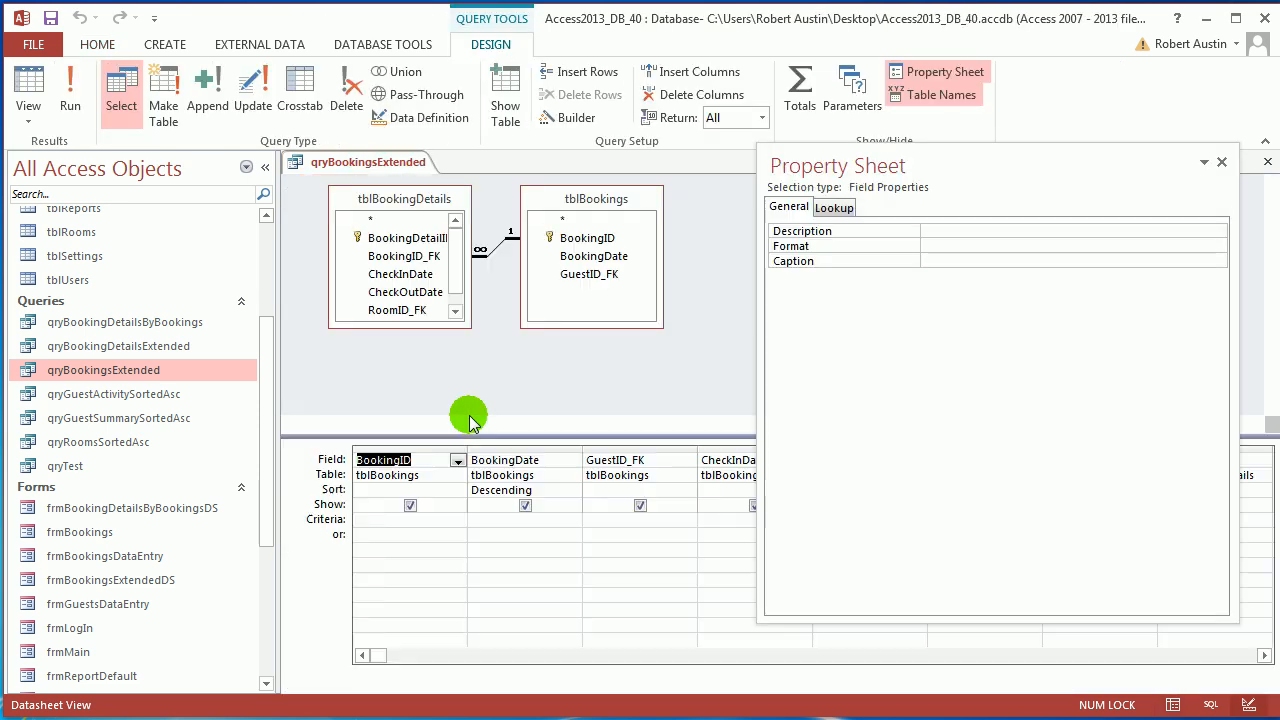
Insert a column before BookingID with the expression AddCharge: "Add Charge".
left_click(400, 445)
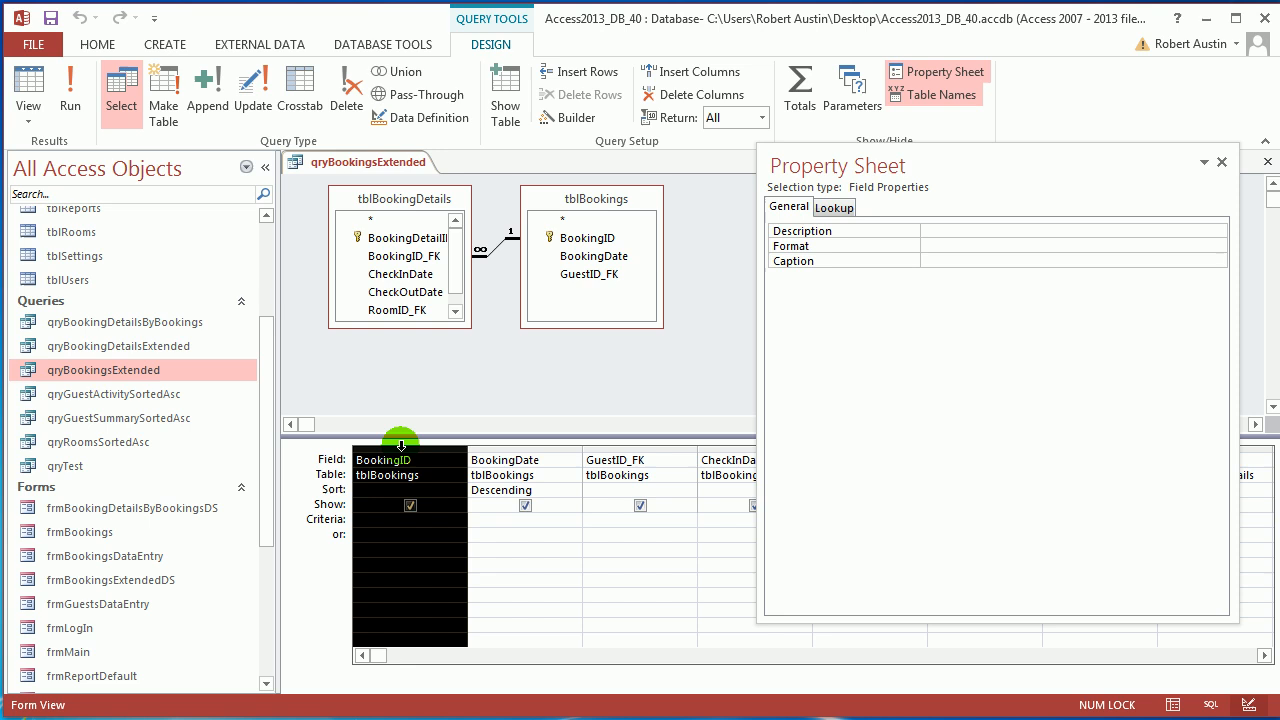
left_click(730, 80)
left_click(444, 459)
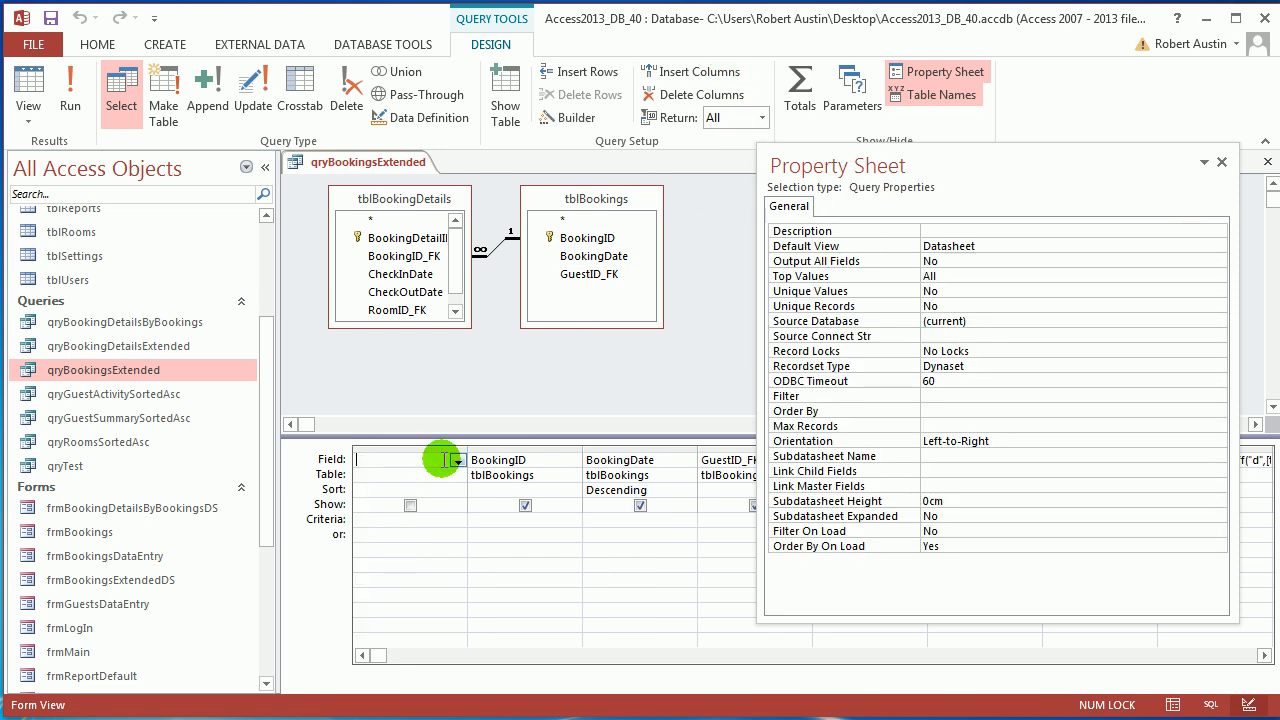
left_click(573, 118)
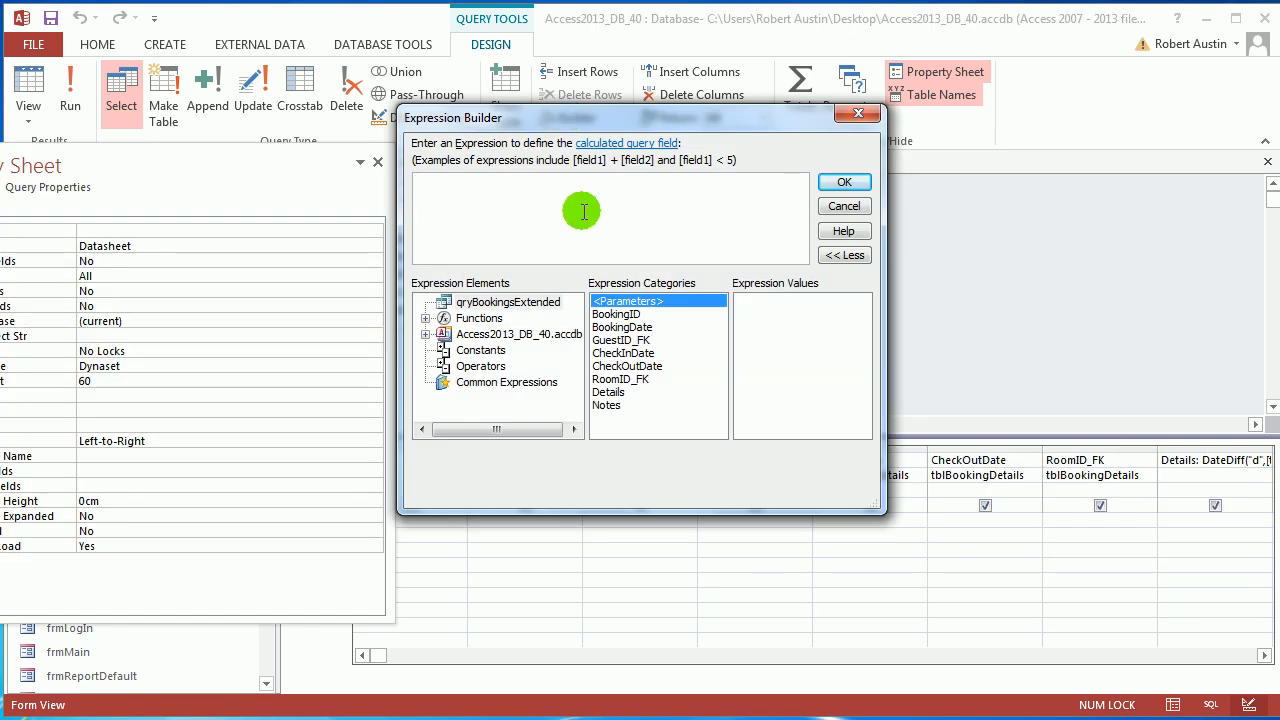
type("AddCharge: \"Add Charge")
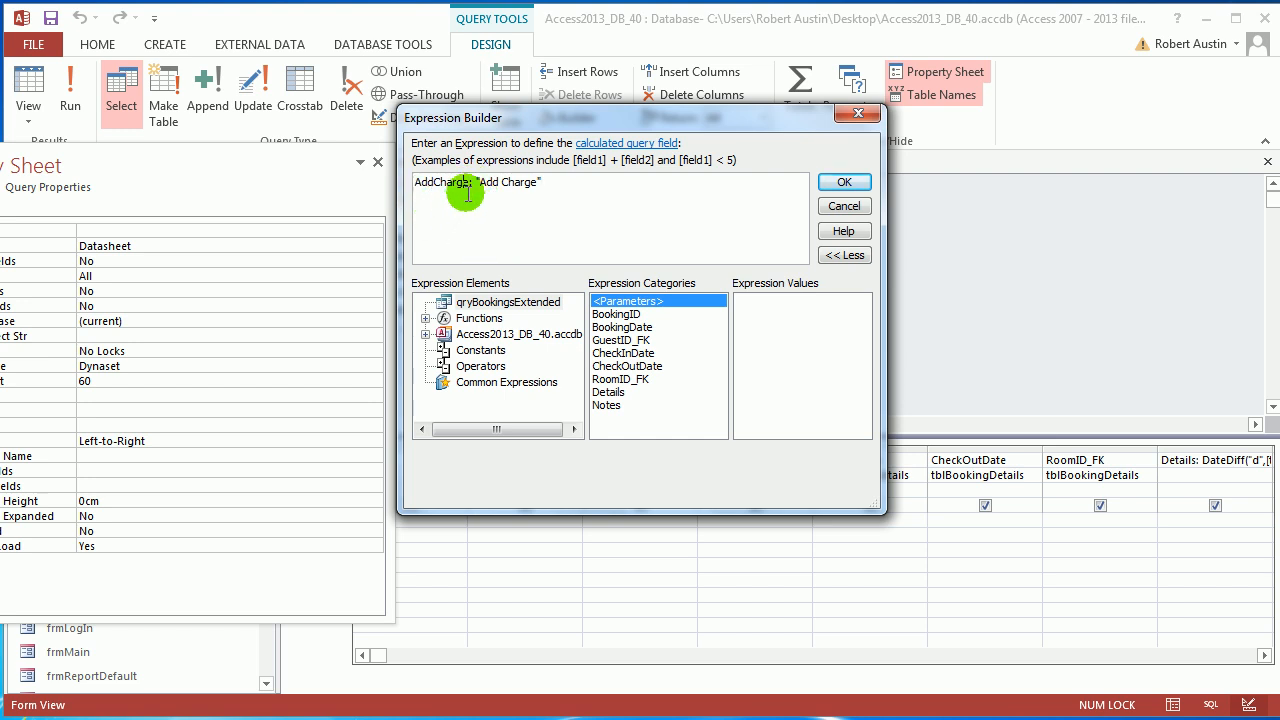
left_click(844, 181)
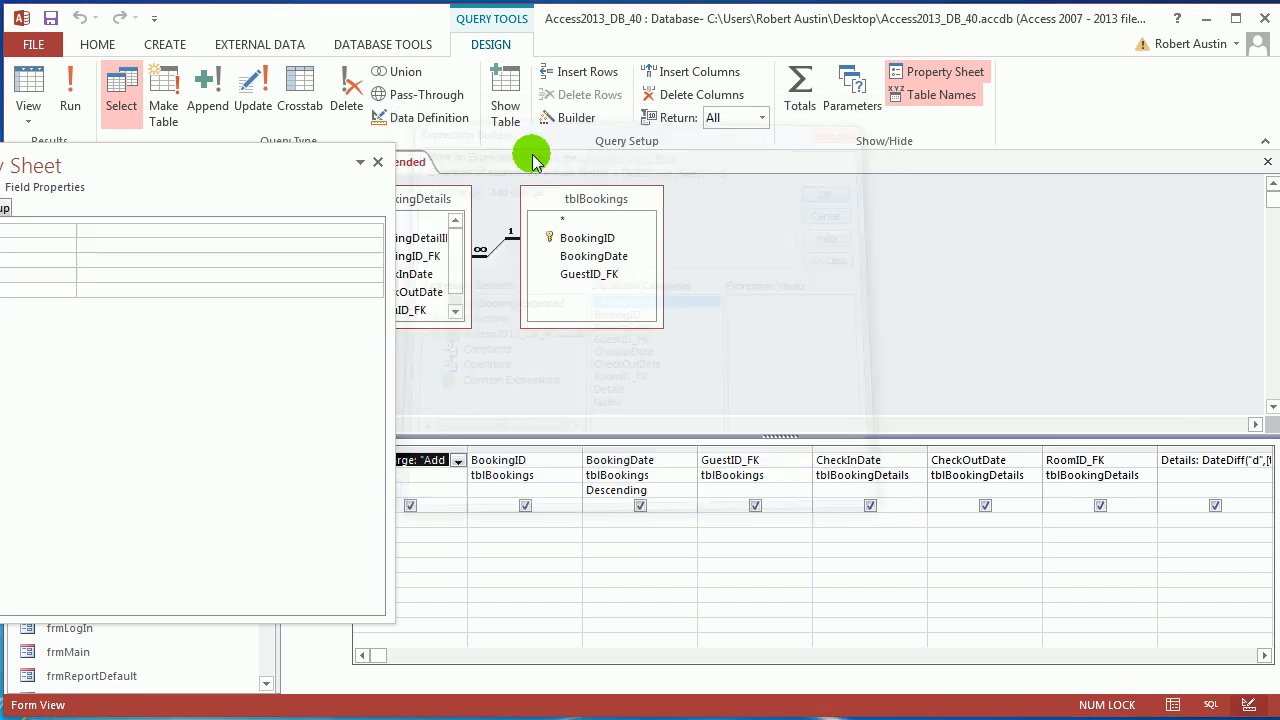
left_click(378, 162)
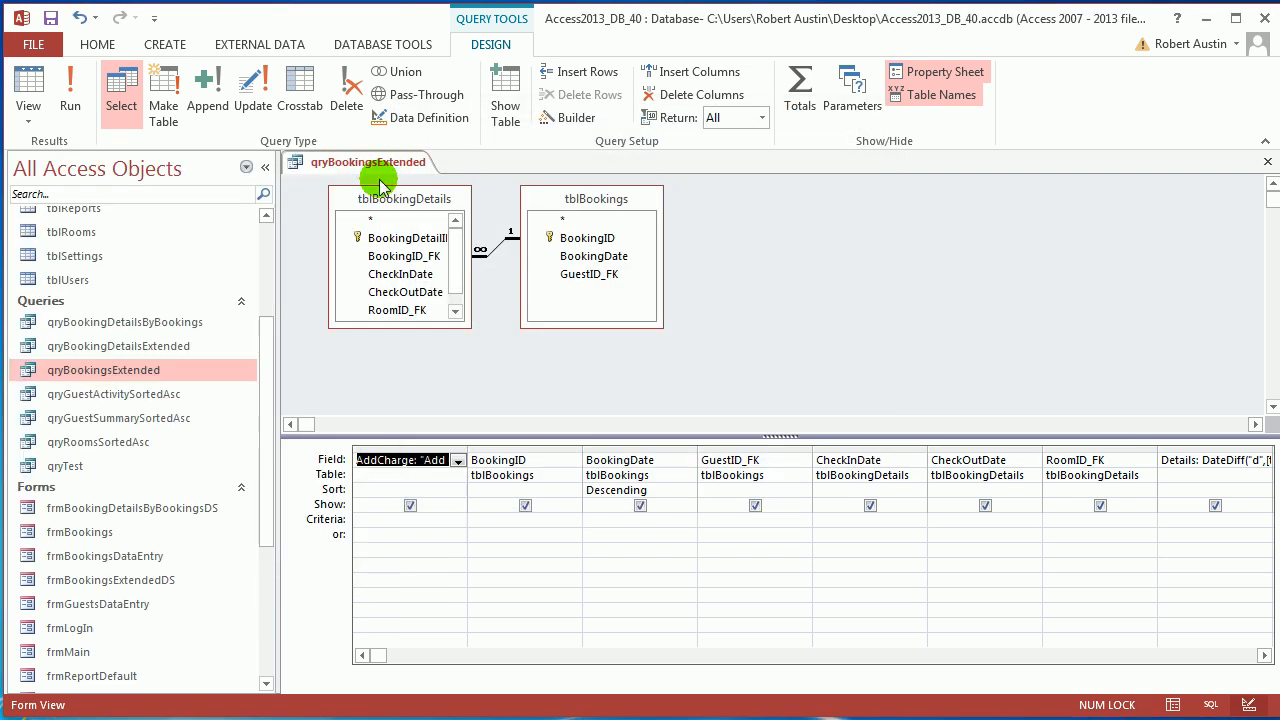
Run the query to verify all 14 records show "Add Charge", then return to Design View.
left_click(72, 92)
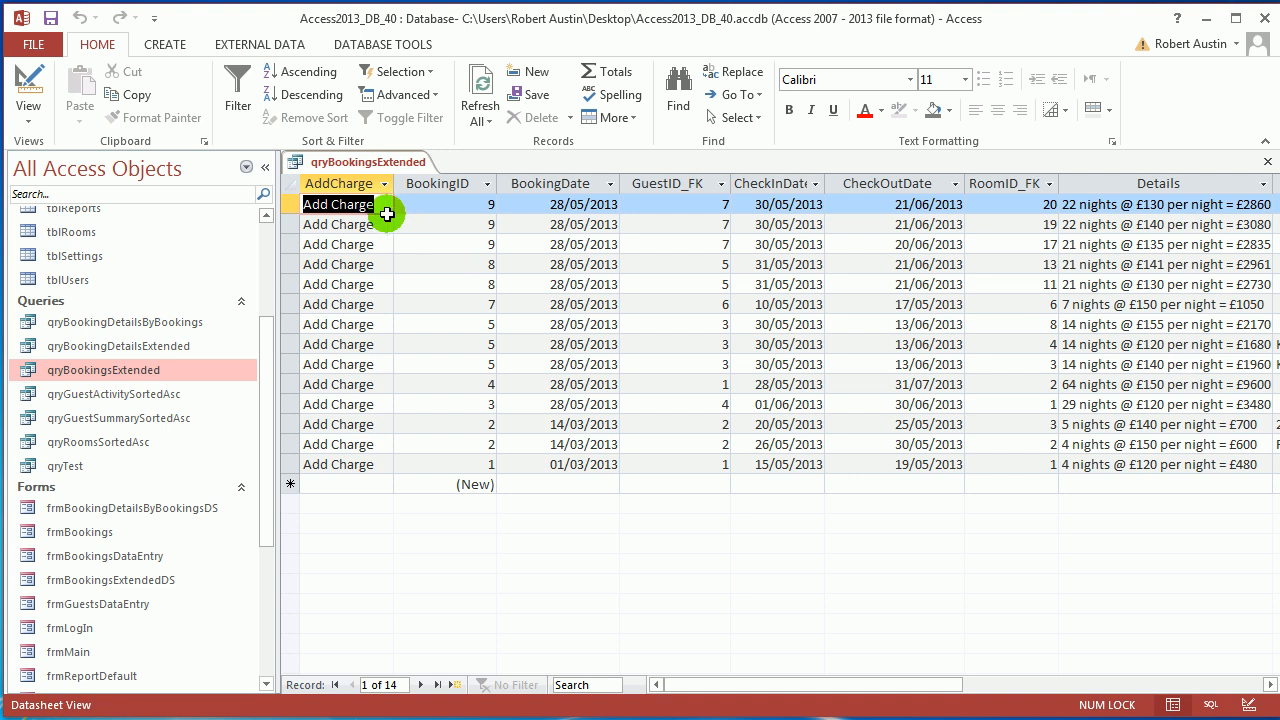
left_click(366, 186)
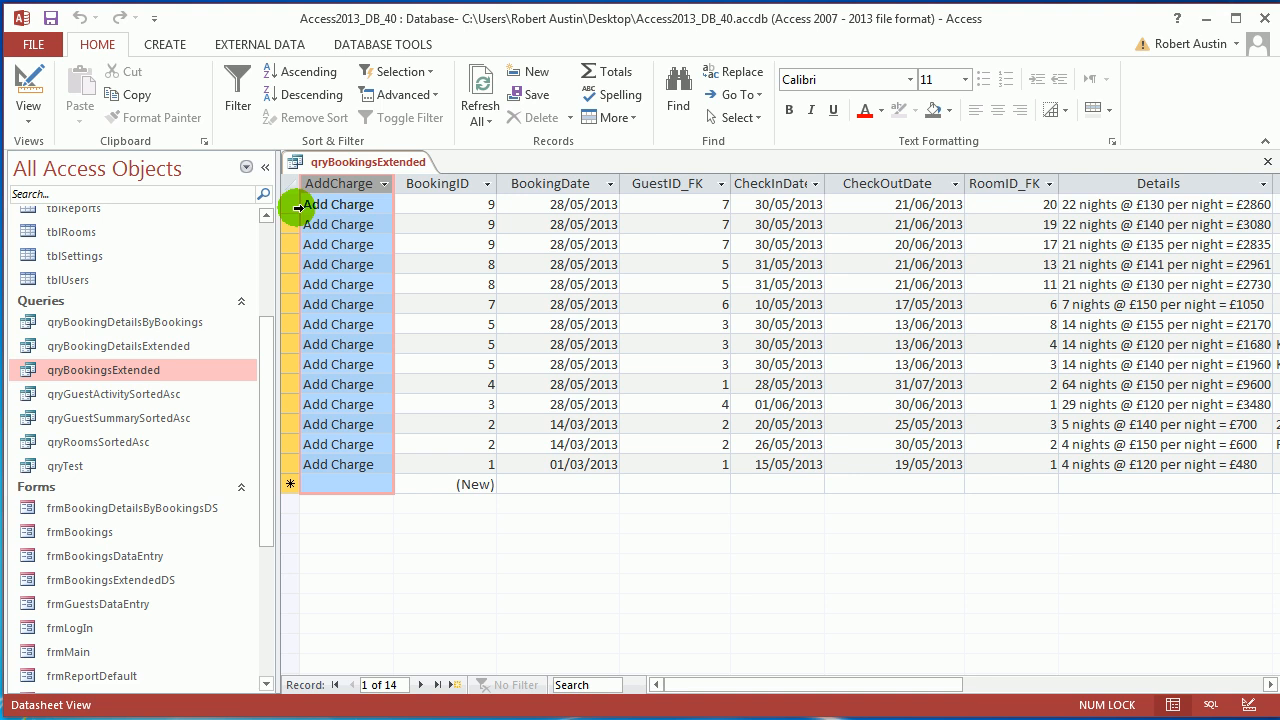
right_click(422, 162)
left_click(428, 251)
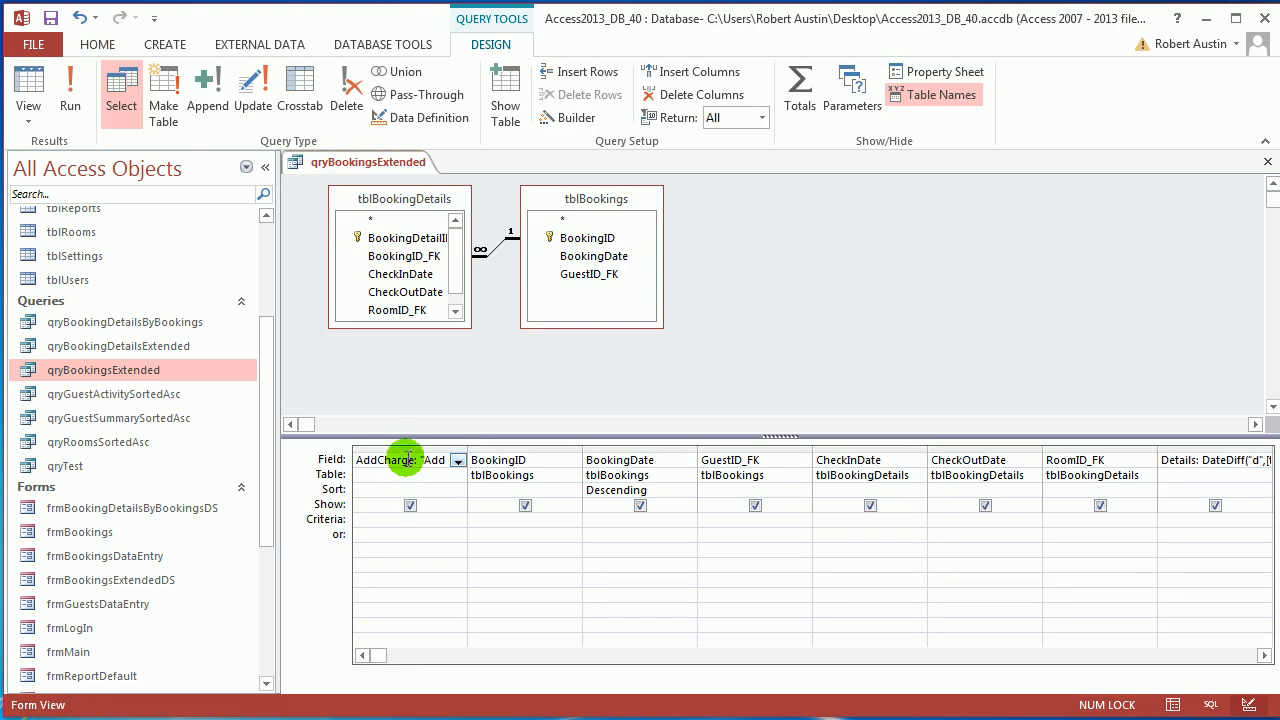
left_click(557, 118)
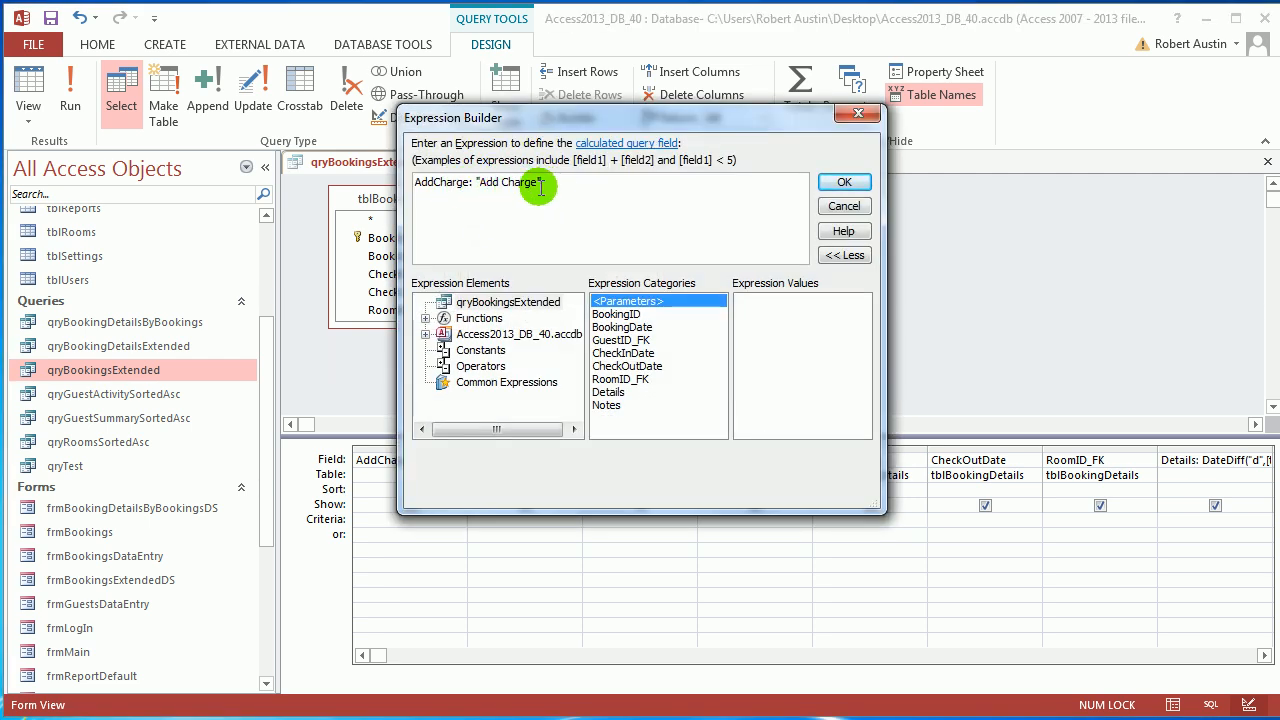
left_click(862, 184)
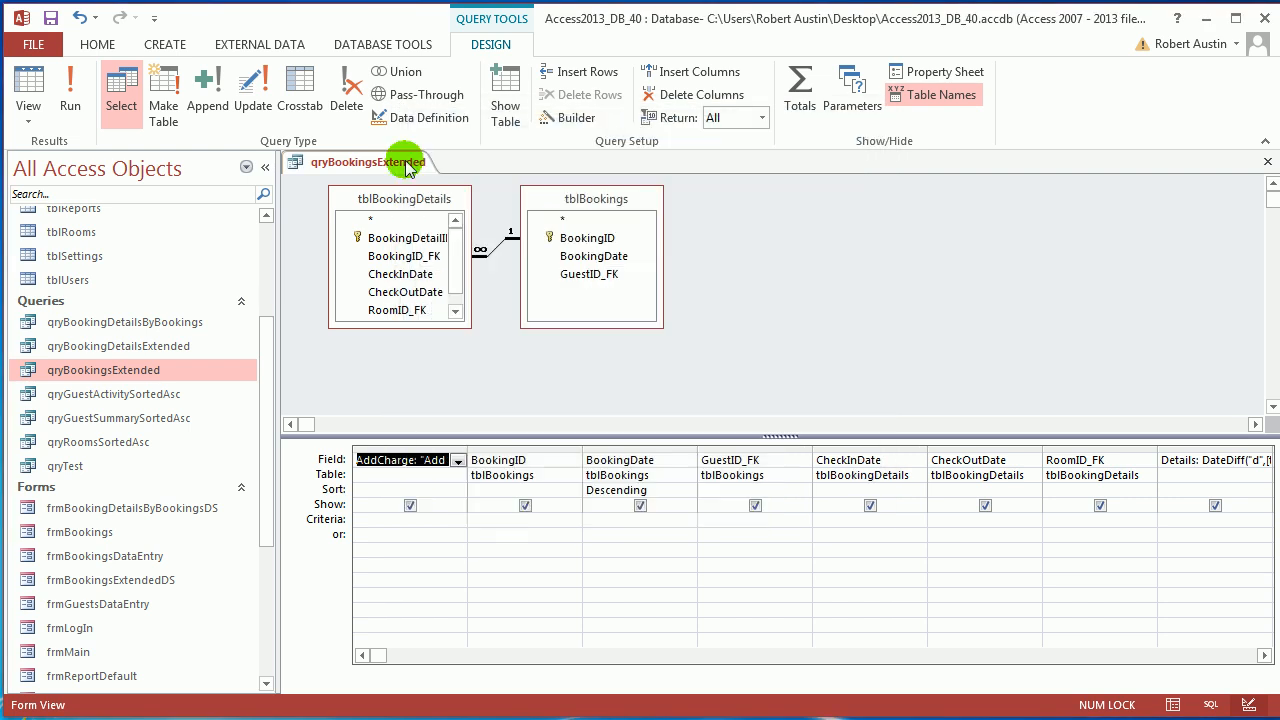
Save and close qryBookingsExtended.
right_click(387, 163)
left_click(416, 171)
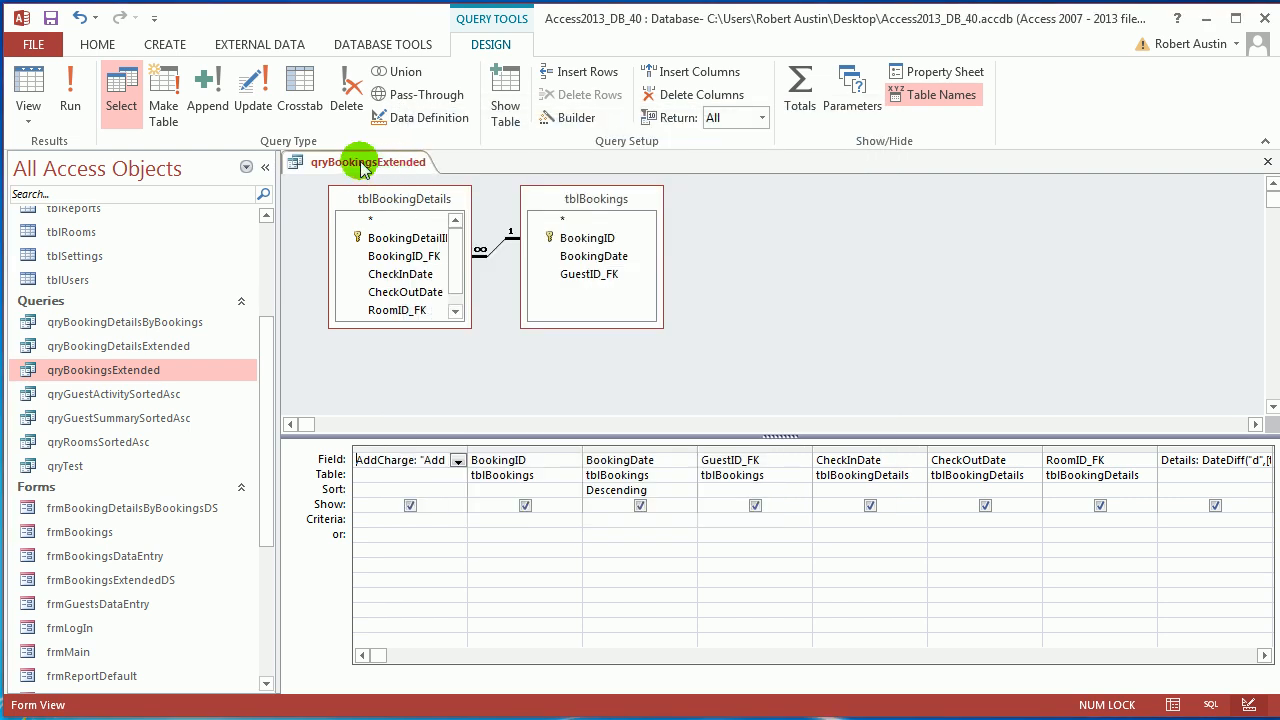
right_click(360, 164)
left_click(392, 200)
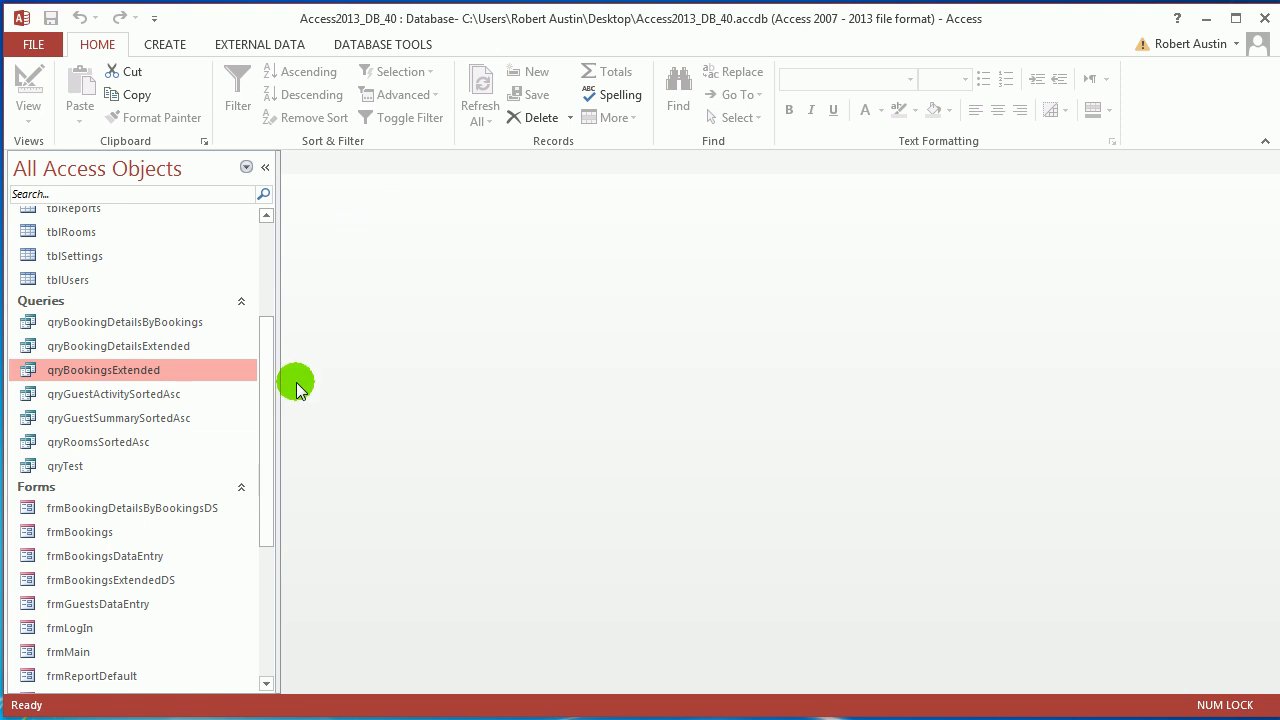
Open frmBookingsExtendedDS in Design View.
left_click_drag(270, 377, 274, 449)
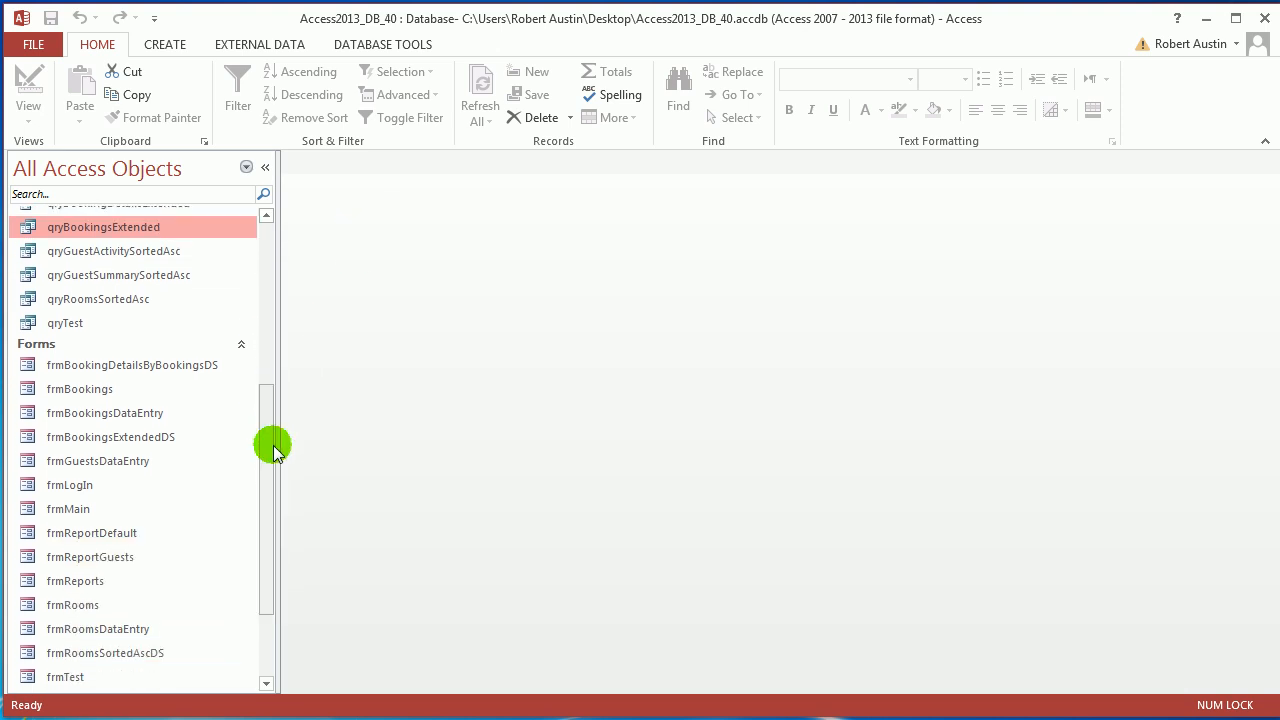
double_click(143, 440)
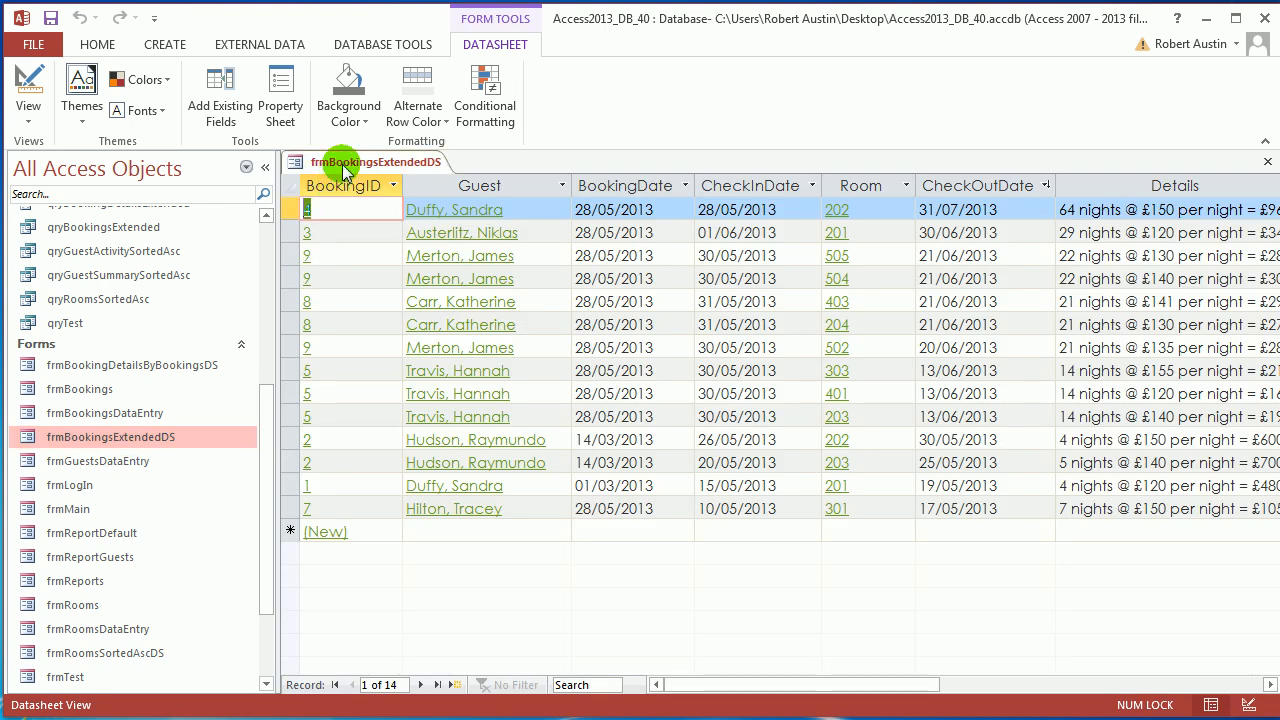
right_click(338, 160)
left_click(385, 250)
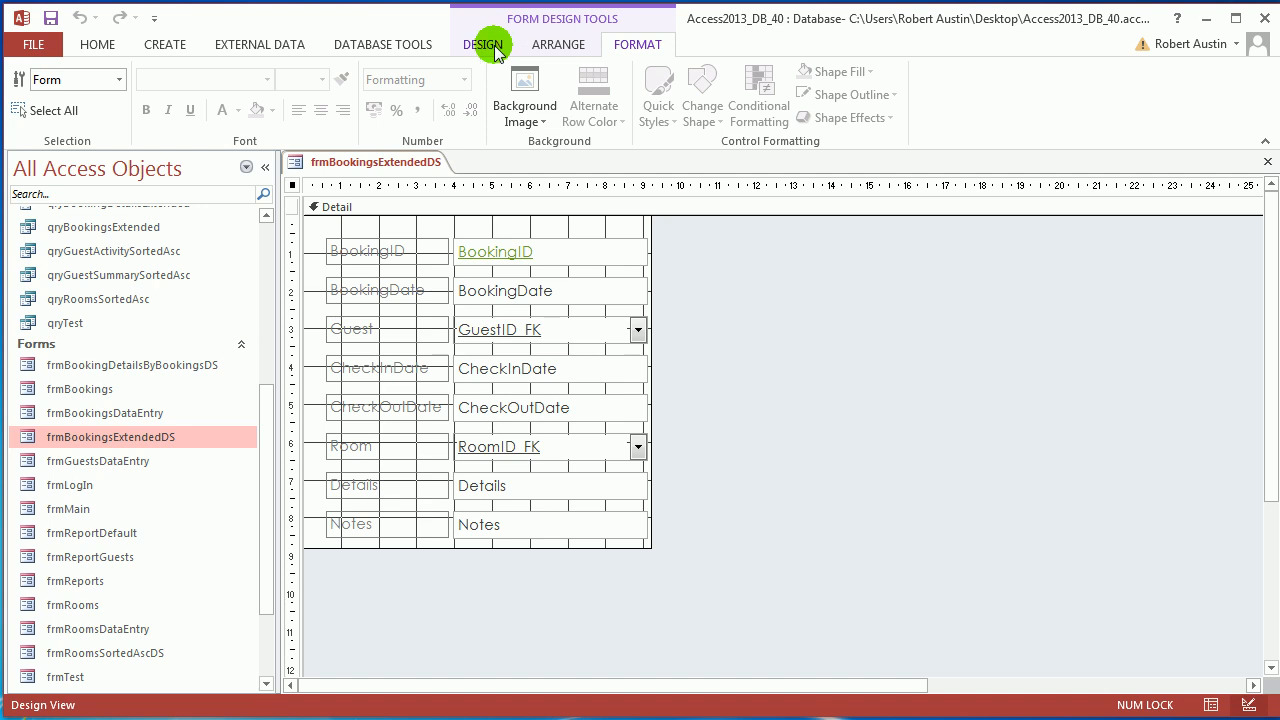
Drag the AddCharge field from the field list to the top of the form.
left_click(491, 45)
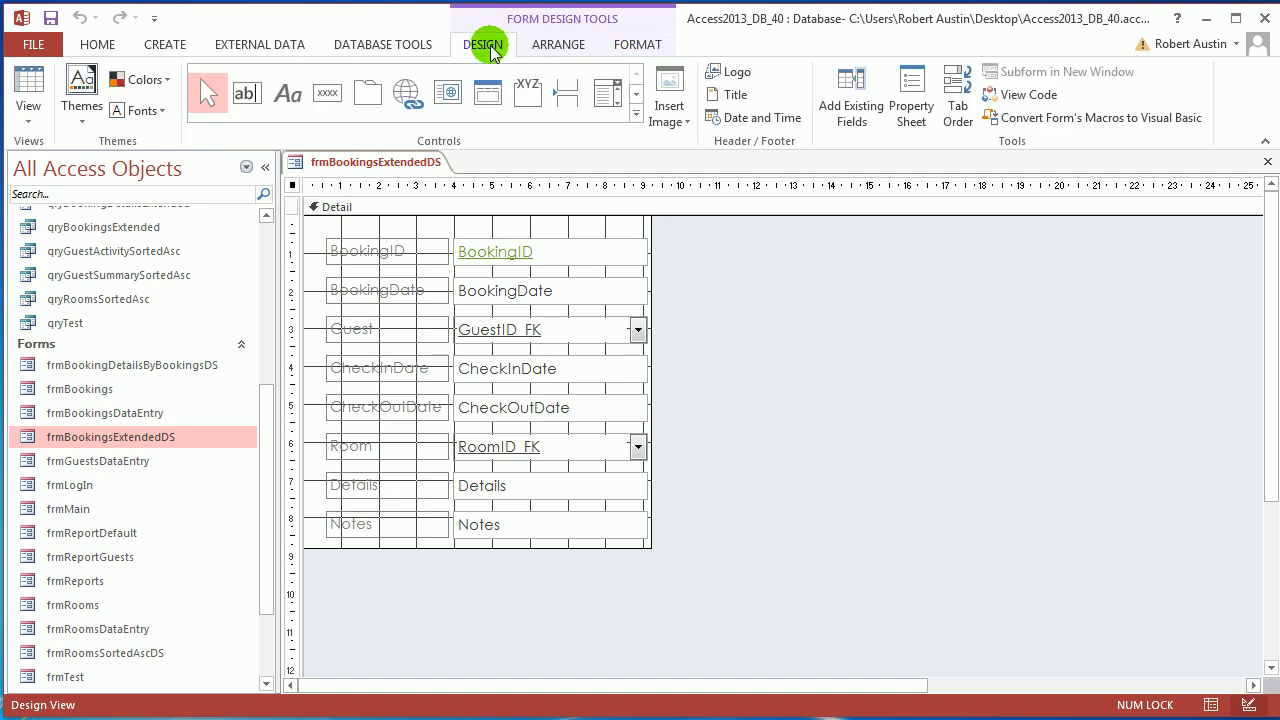
left_click(851, 122)
left_click_drag(134, 153, 919, 177)
left_click_drag(775, 229, 591, 249)
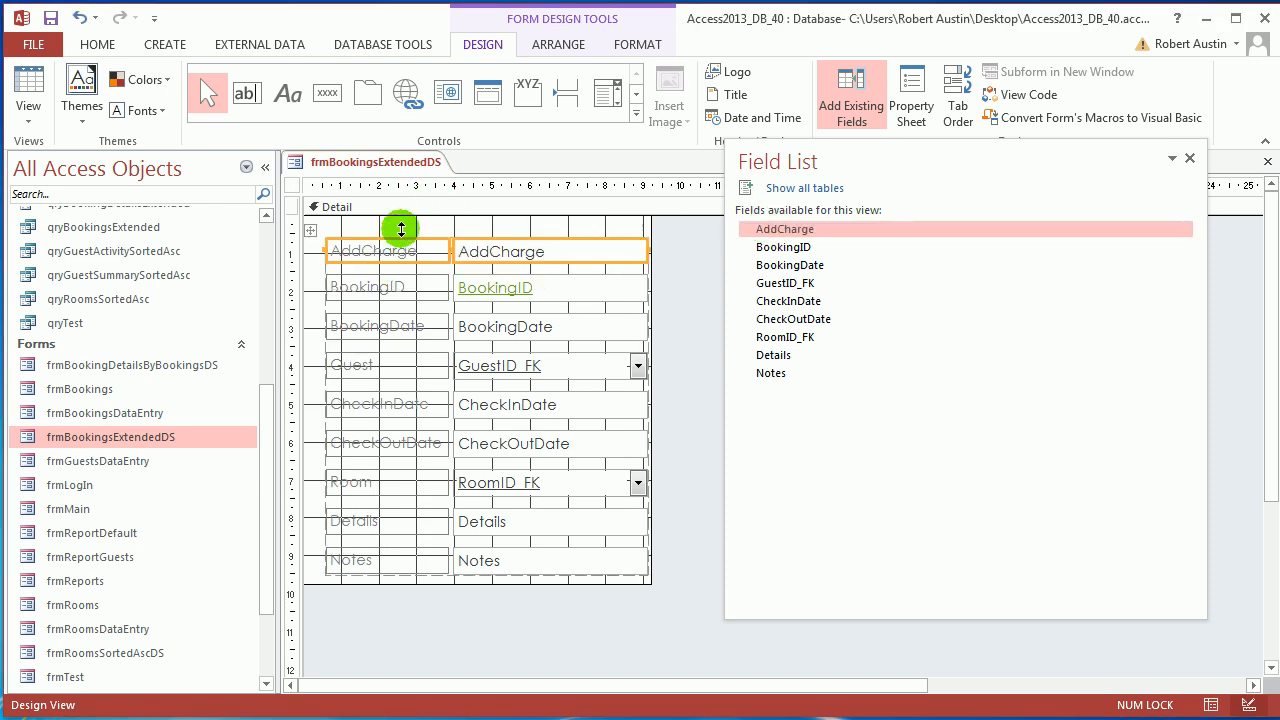
Rename the AddCharge label to Charge and switch the form to Datasheet View.
double_click(368, 255)
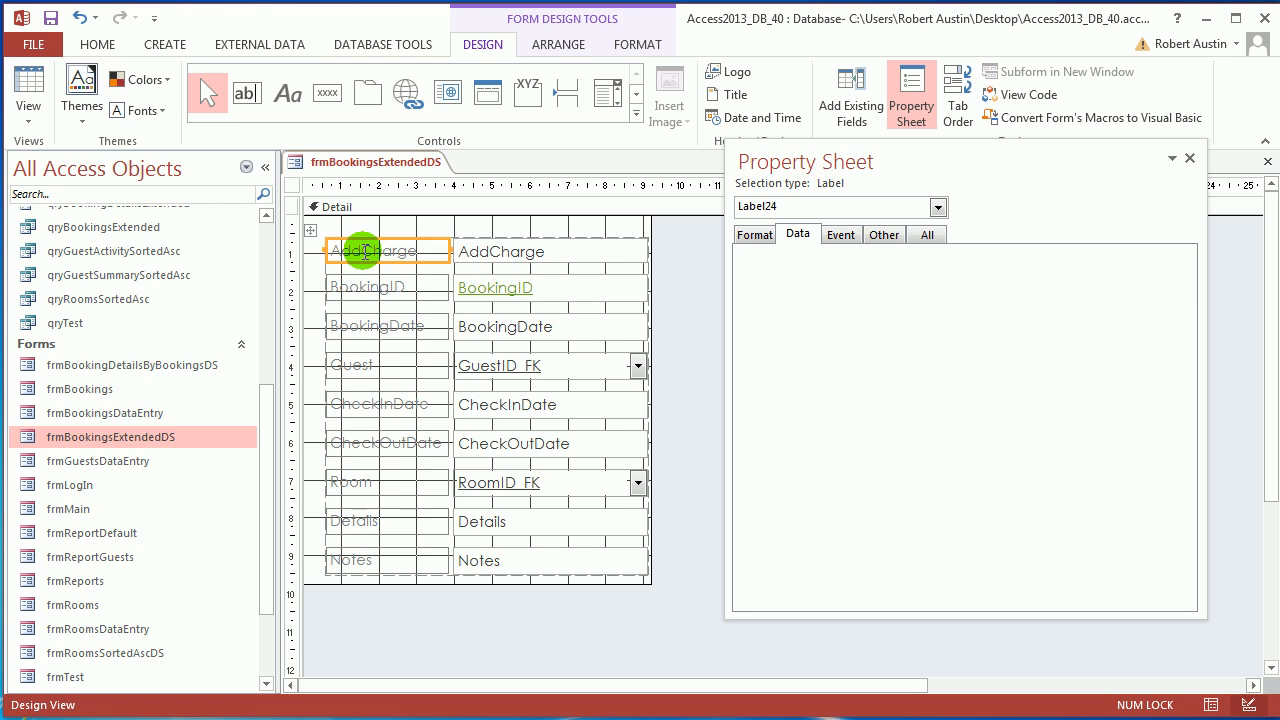
left_click(366, 252)
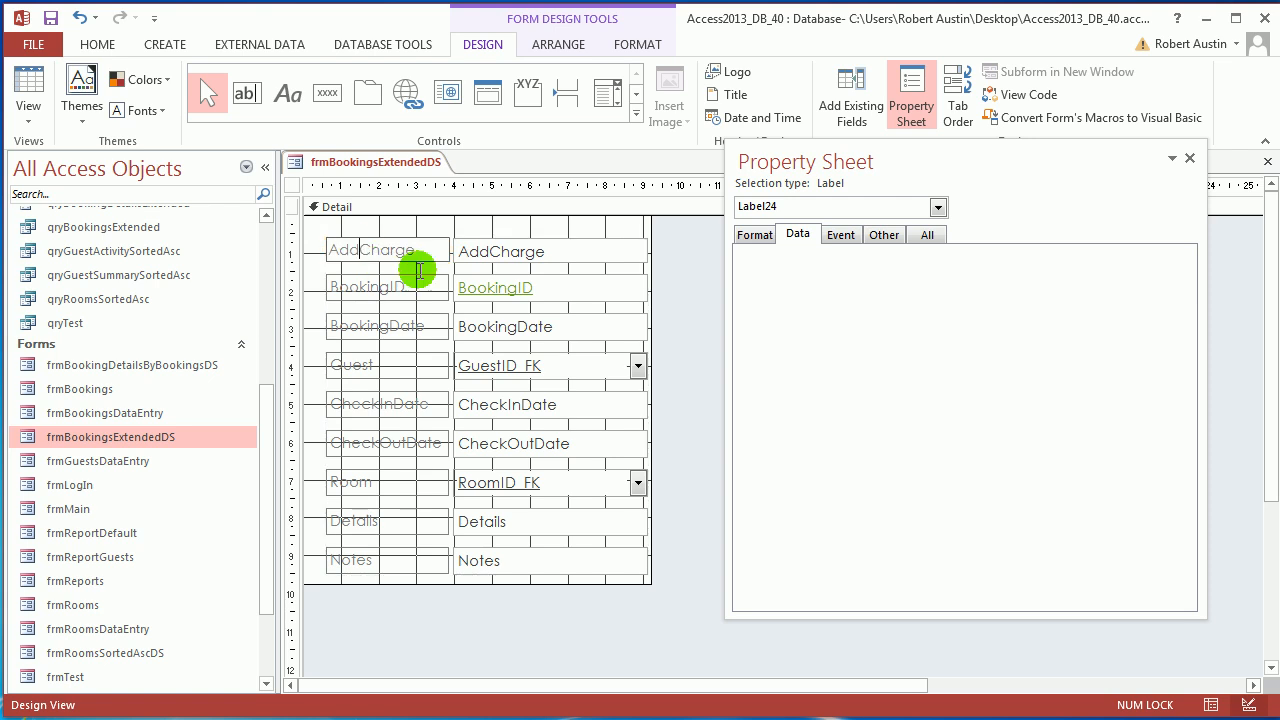
left_click(360, 287)
left_click(397, 256)
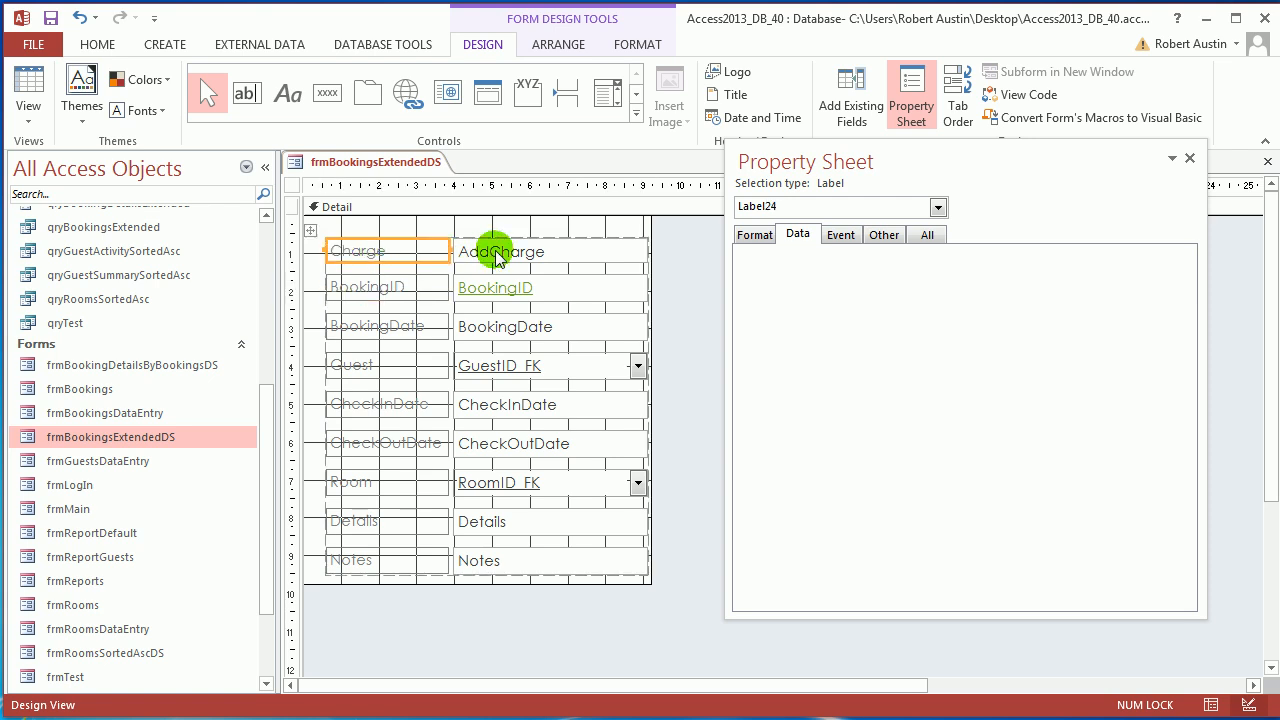
right_click(380, 163)
left_click(443, 275)
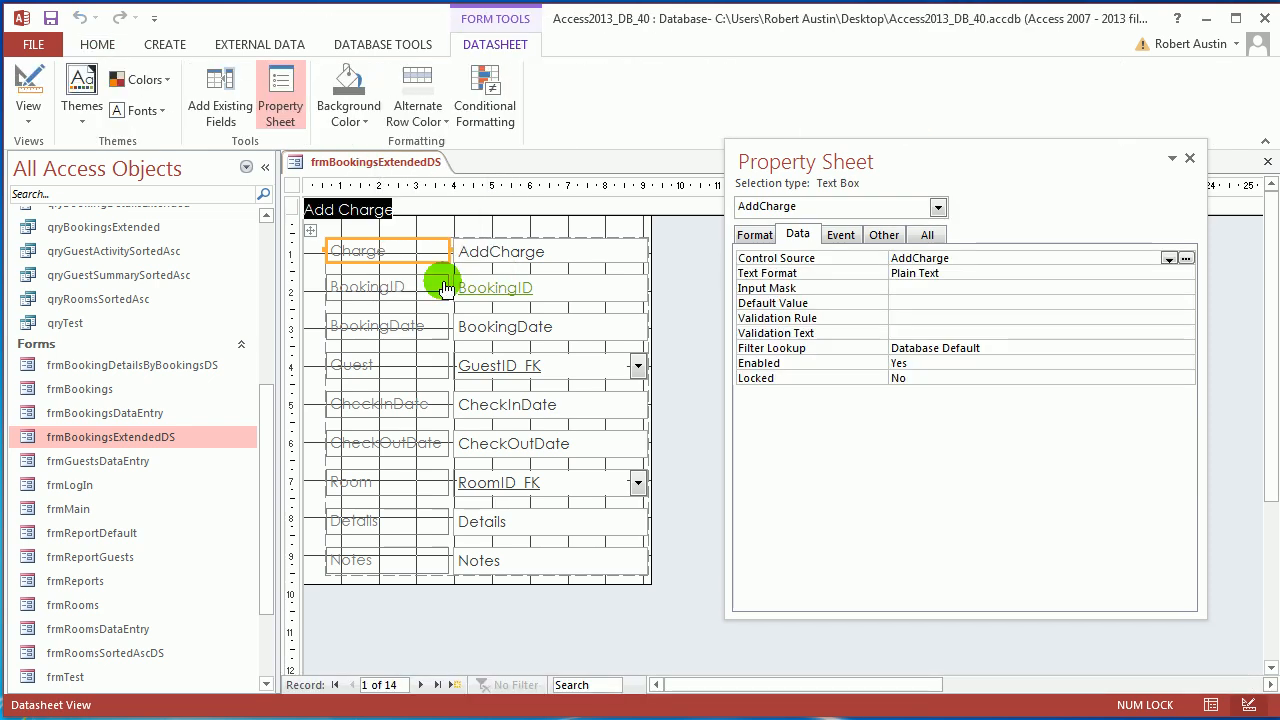
Widen the Charge column and set its Display As Hyperlink property to Always.
double_click(397, 191)
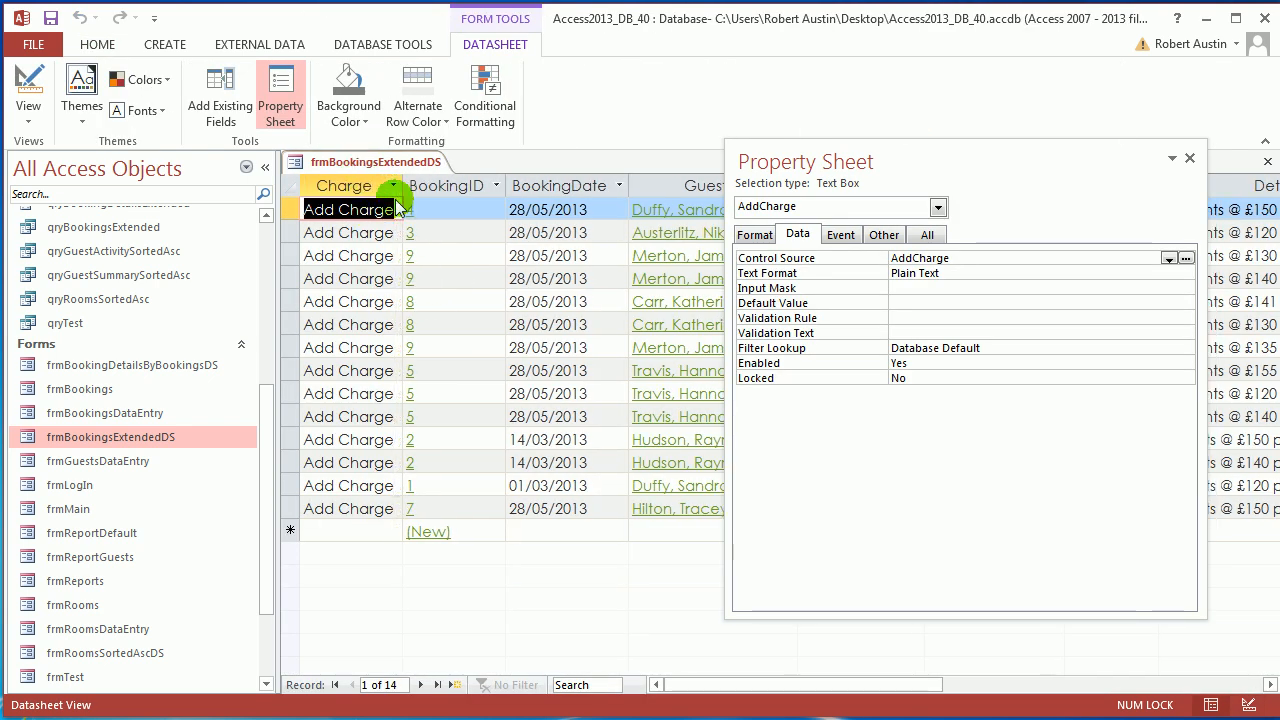
left_click(352, 187)
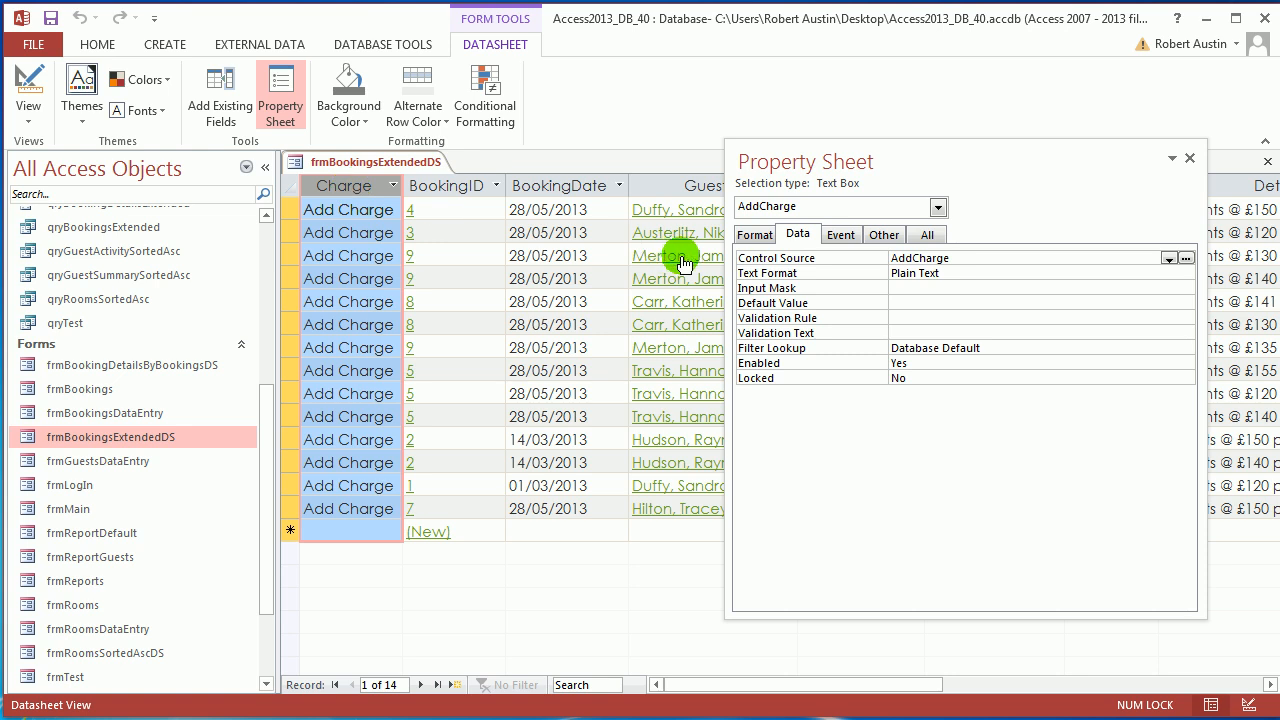
left_click(745, 242)
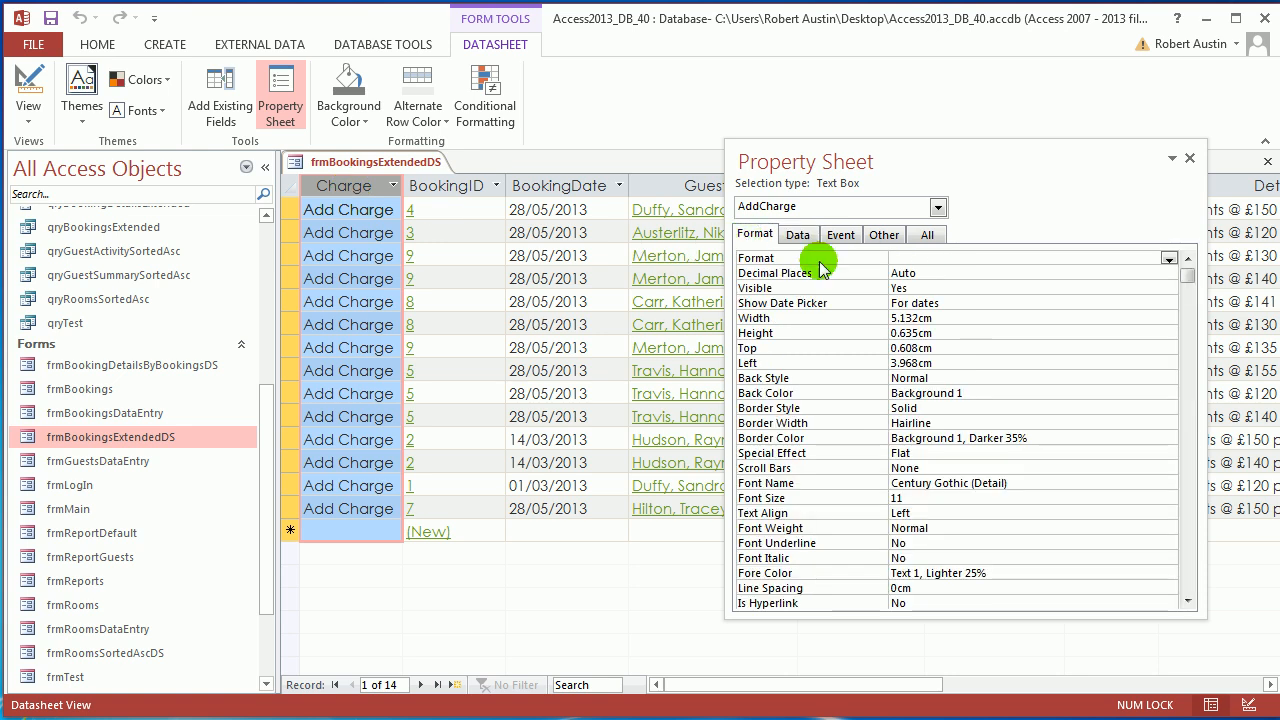
left_click(1187, 604)
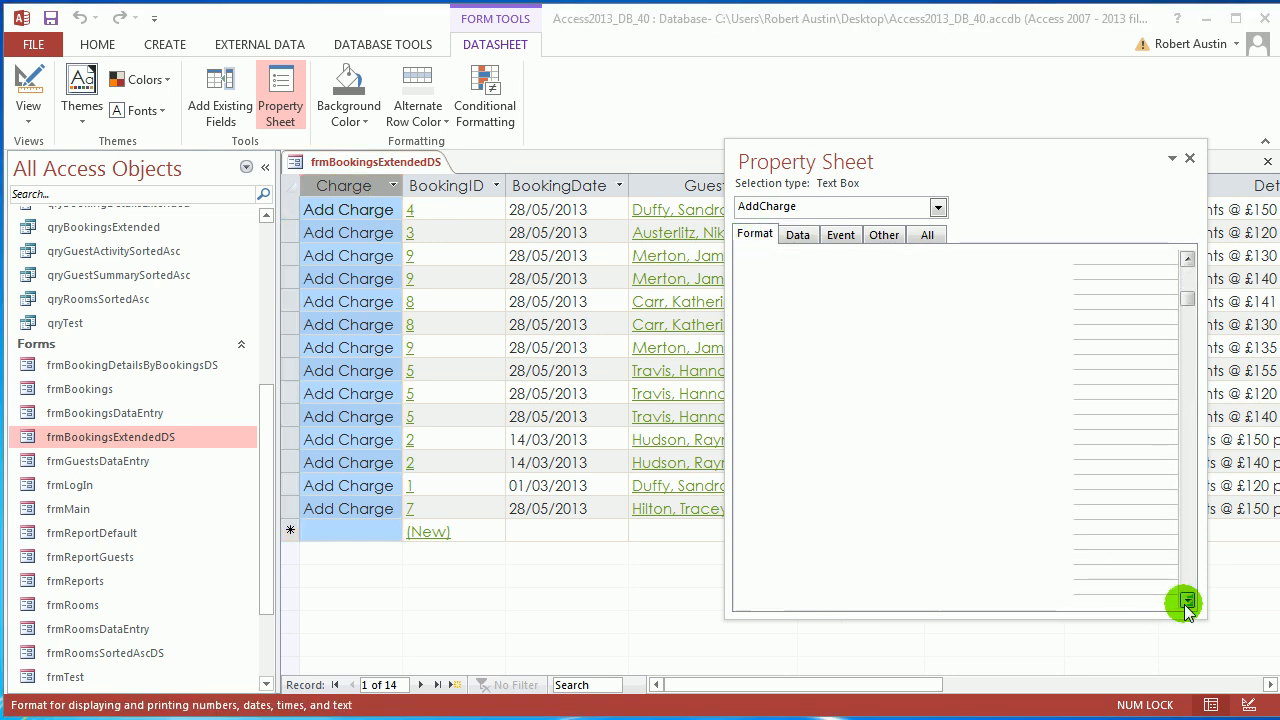
left_click(1011, 588)
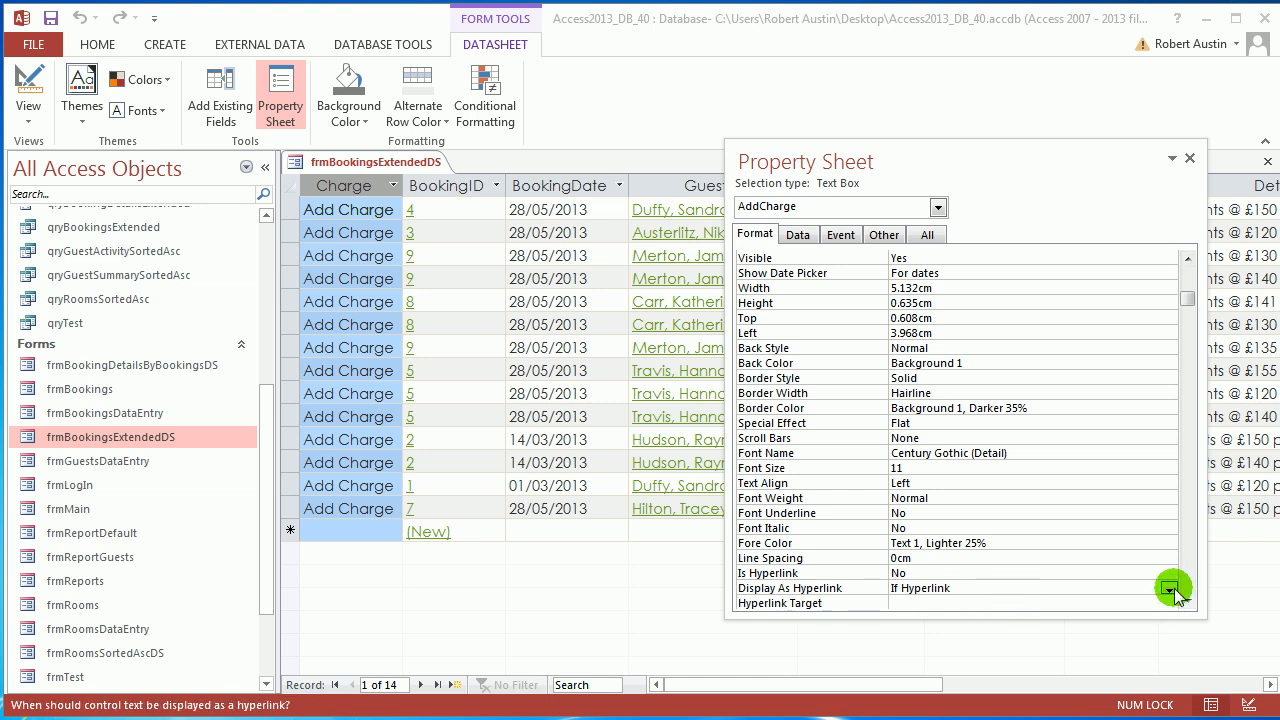
left_click(1169, 589)
left_click(1078, 611)
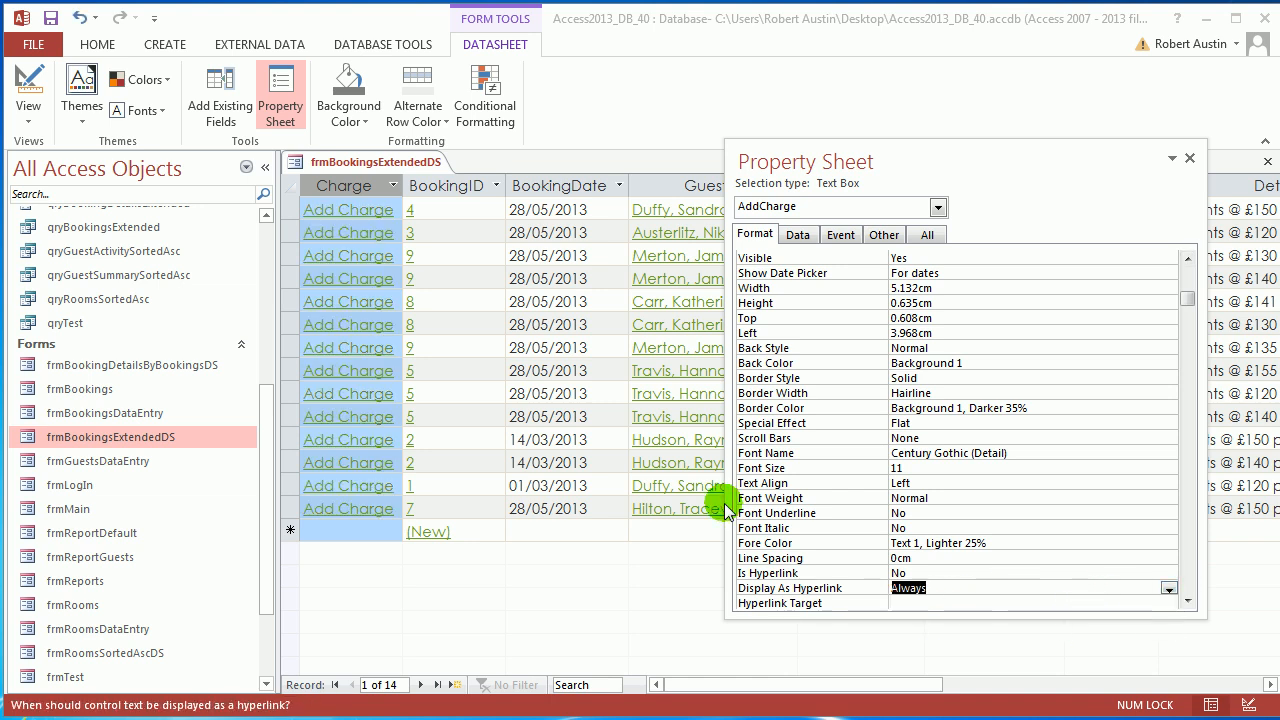
Test row 4's booking link, then show the Charge column's event properties.
left_click(488, 280)
left_click(973, 116)
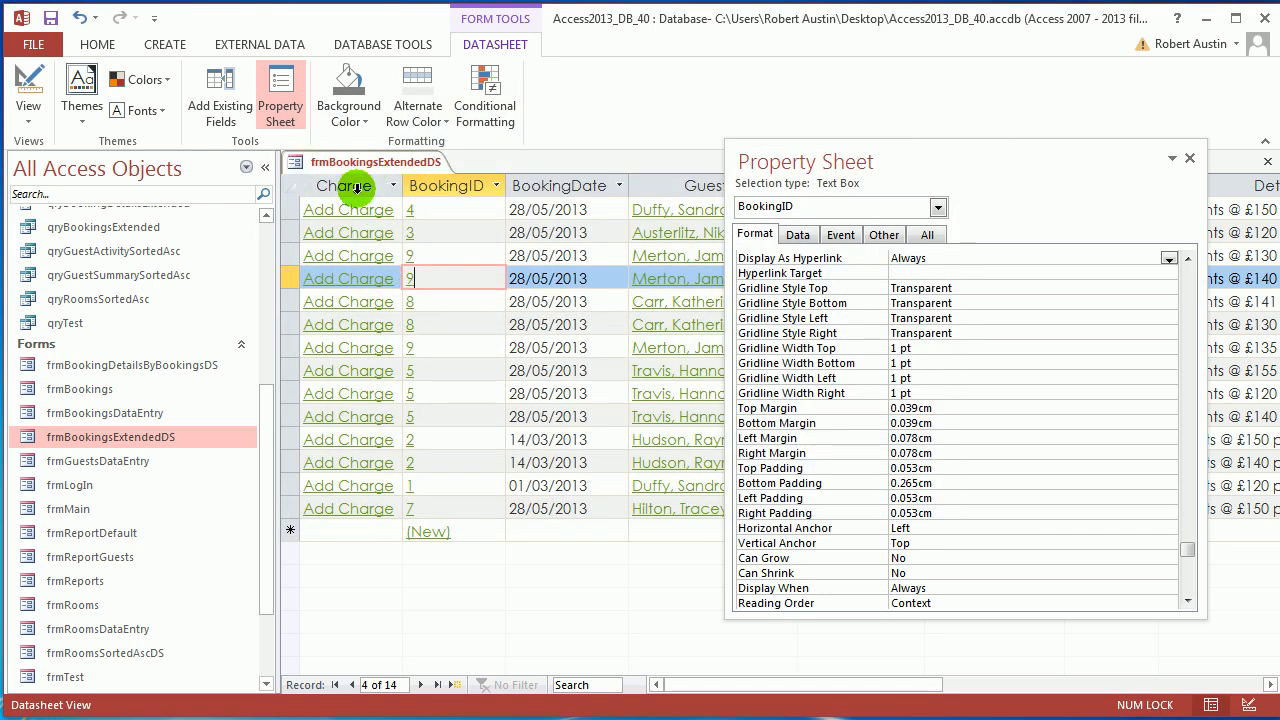
left_click(357, 187)
left_click(840, 234)
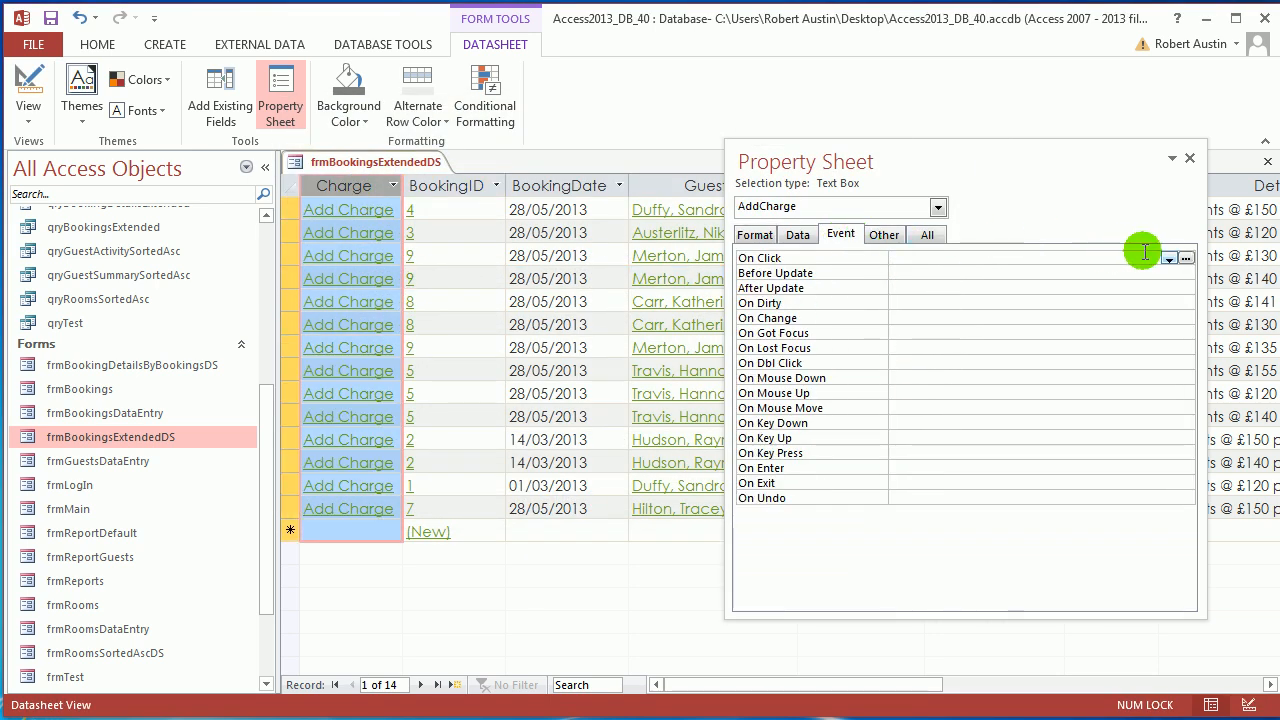
Create an On Click macro with a MessageBox action showing =[BookingID], then save and close it.
left_click(1186, 260)
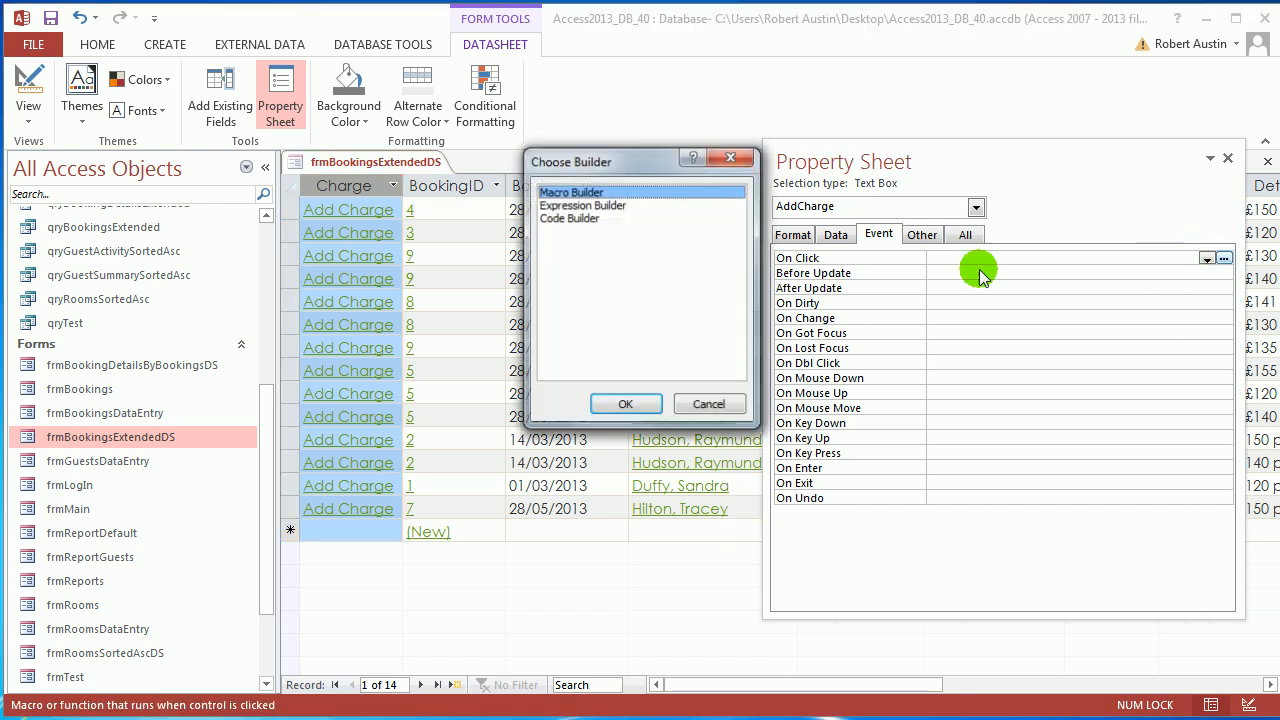
left_click(626, 405)
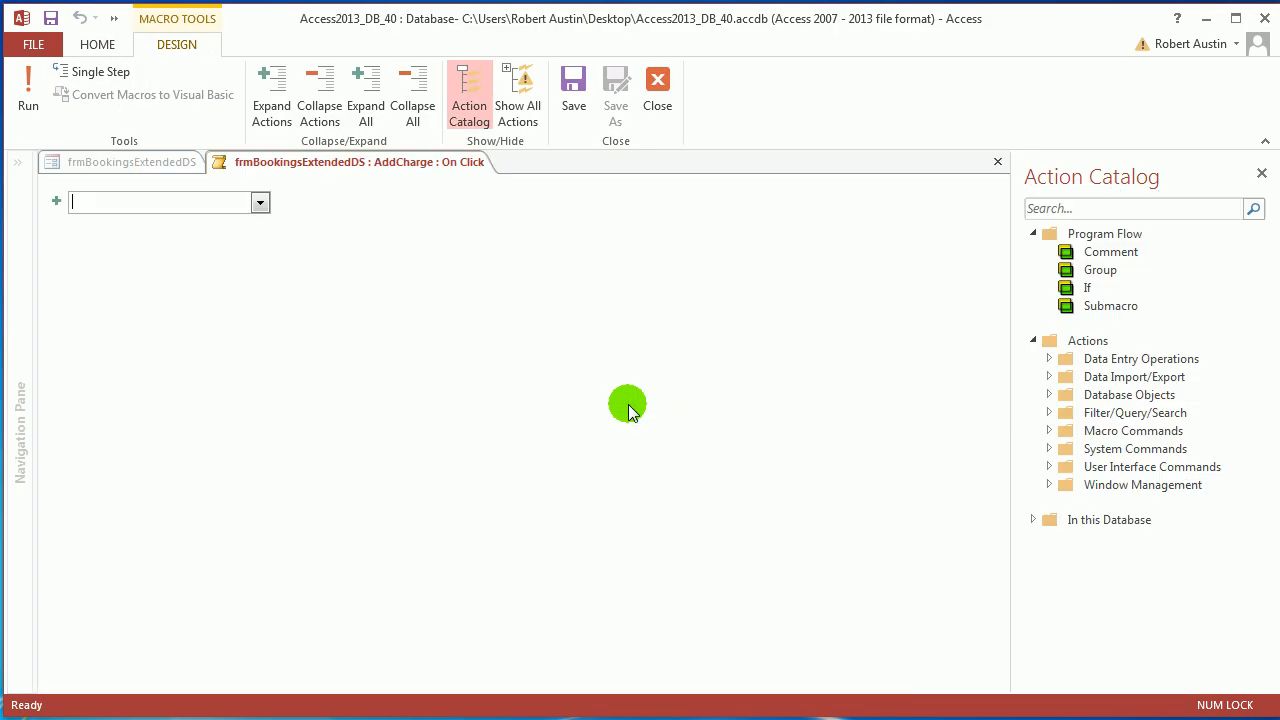
type("MessageBox")
key("Return")
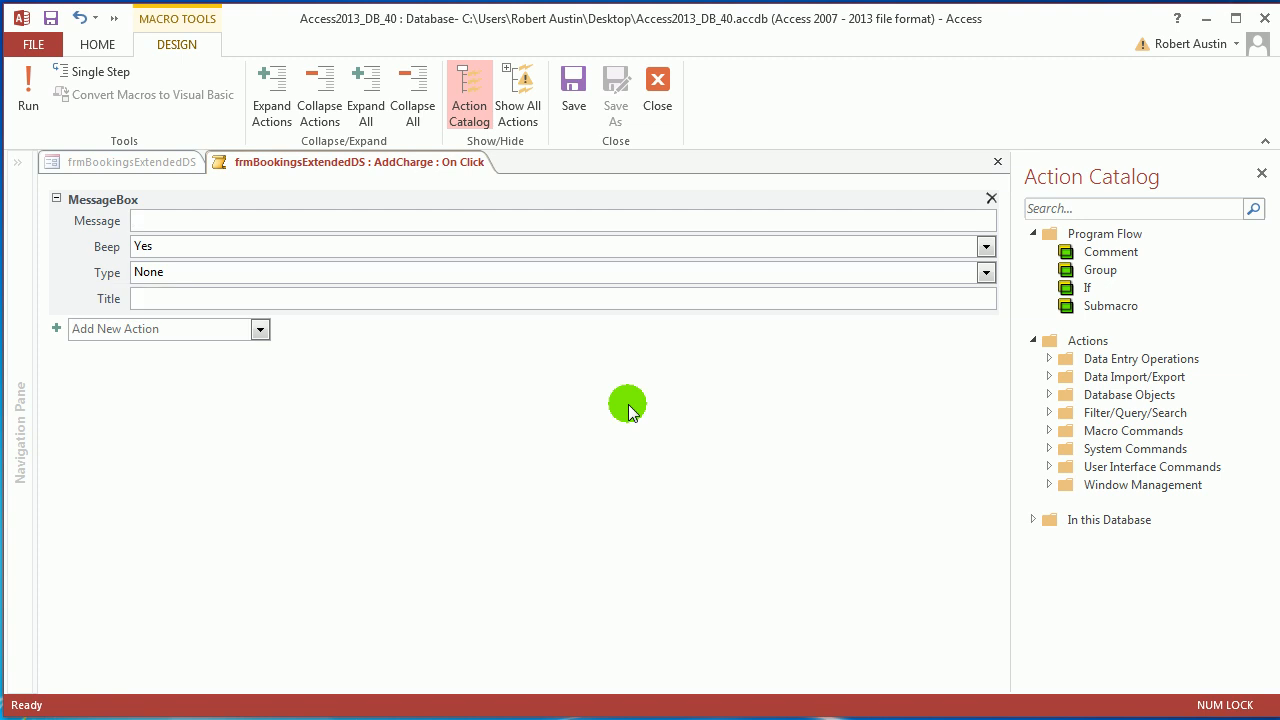
type("=boo")
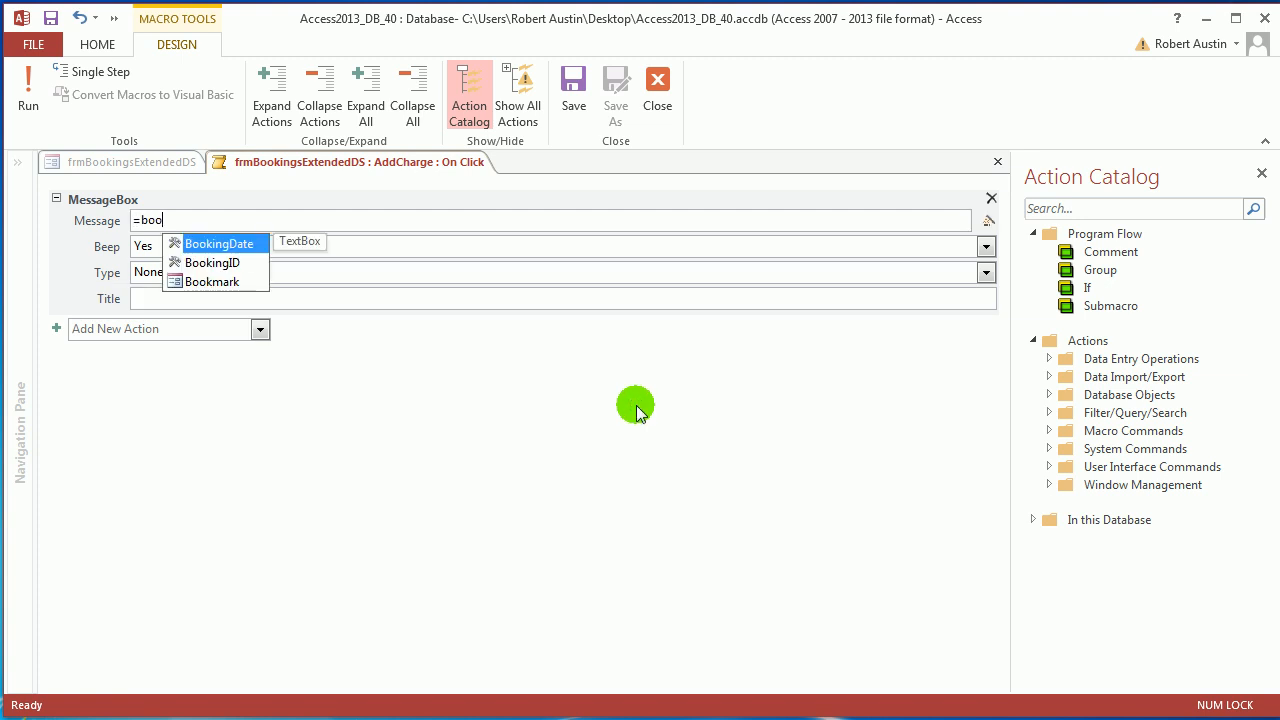
double_click(234, 264)
left_click(578, 88)
left_click(657, 100)
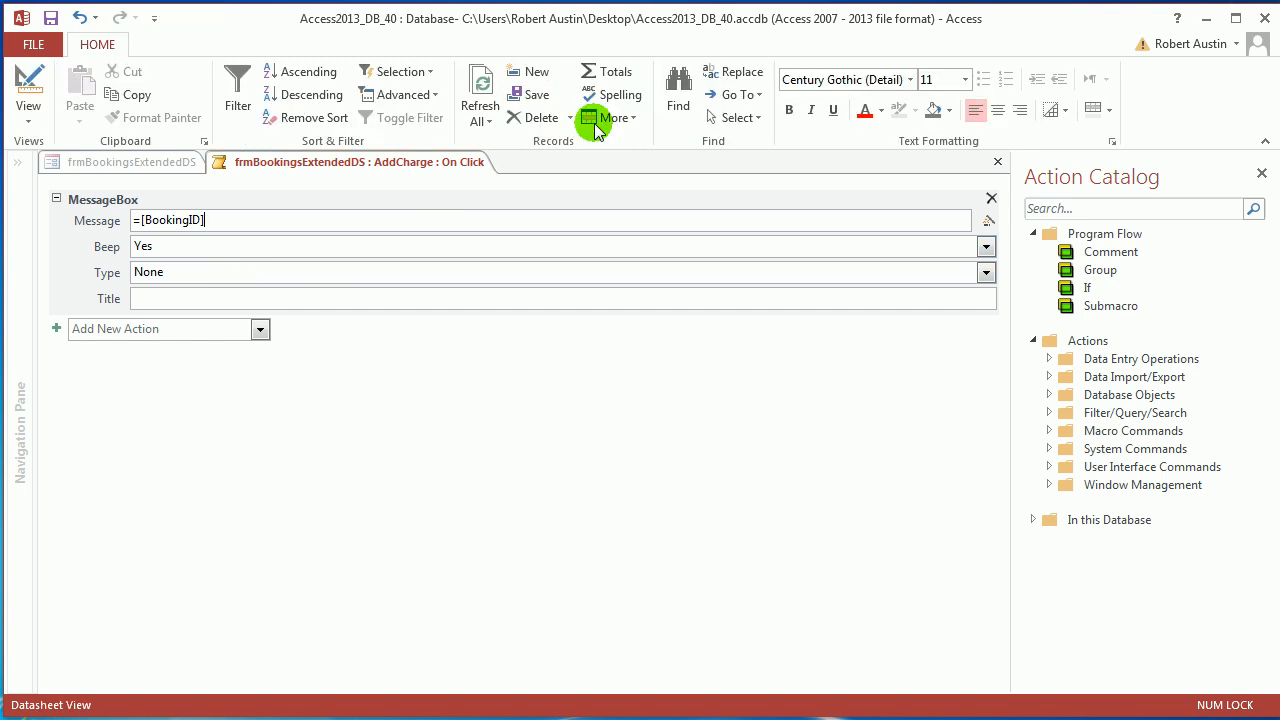
Keep the form in Datasheet View, close the Property Sheet and collapse the Navigation Pane.
right_click(337, 160)
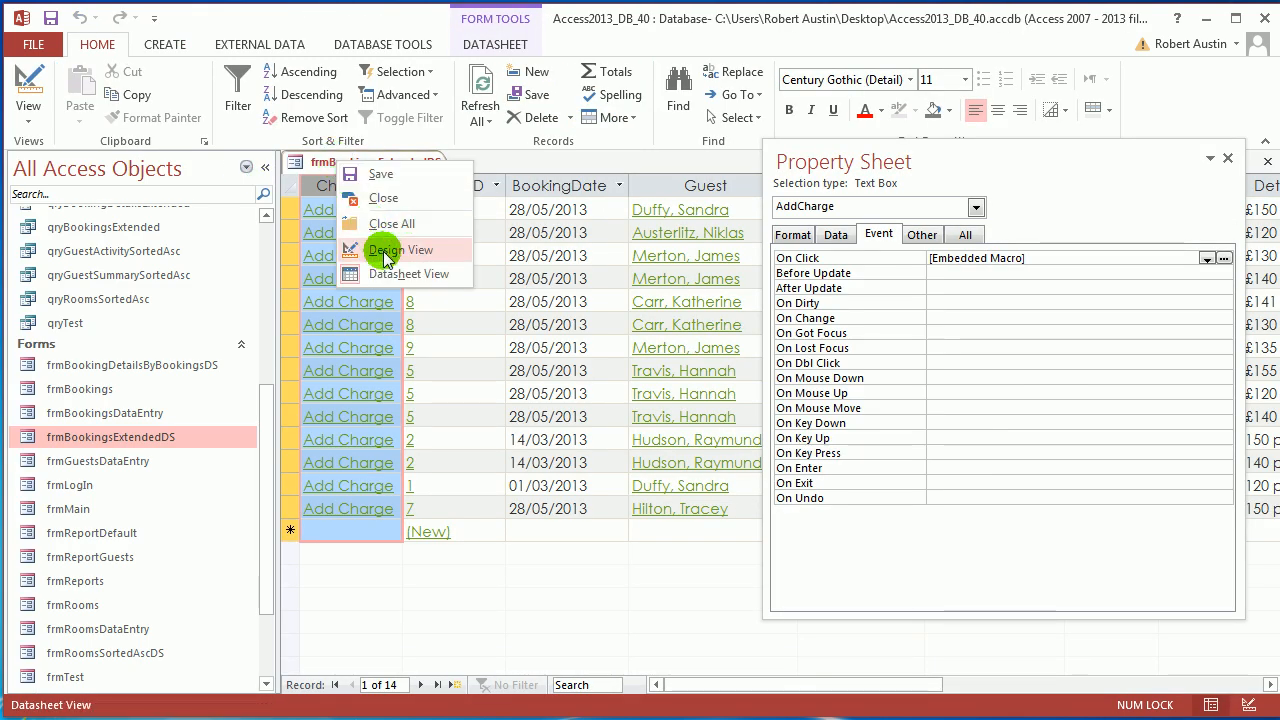
left_click(412, 273)
left_click(1228, 158)
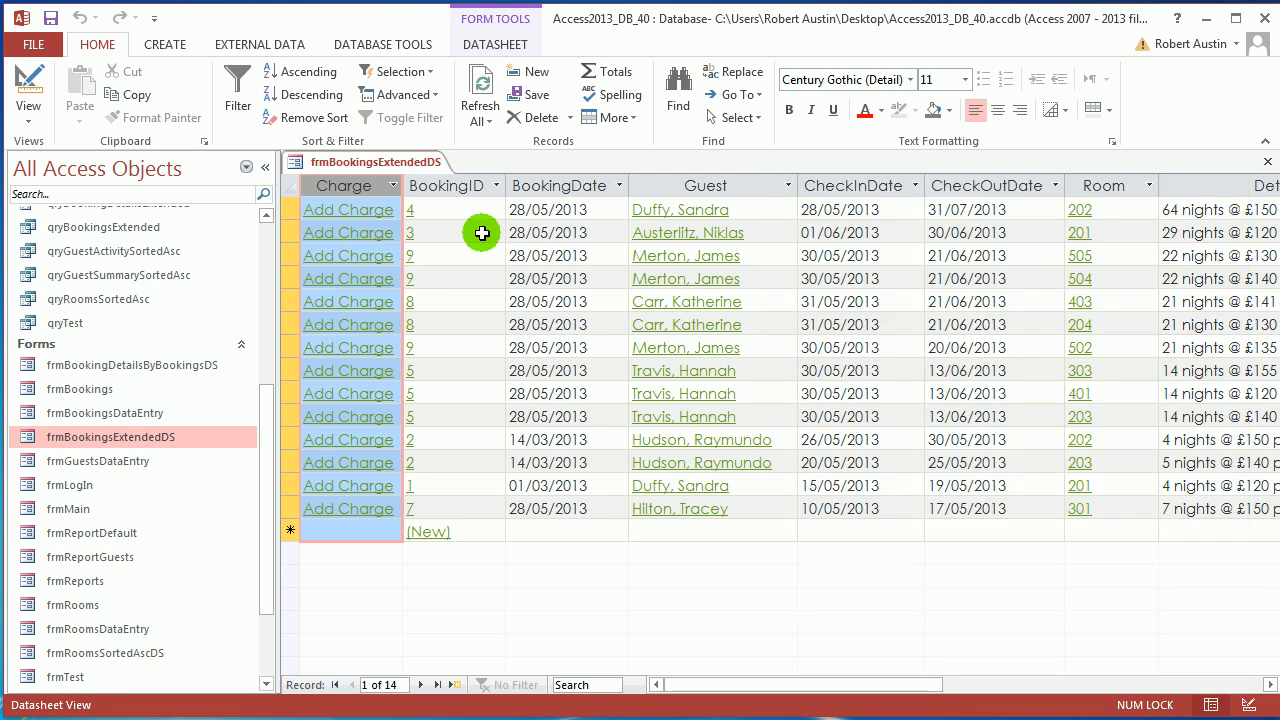
left_click(265, 167)
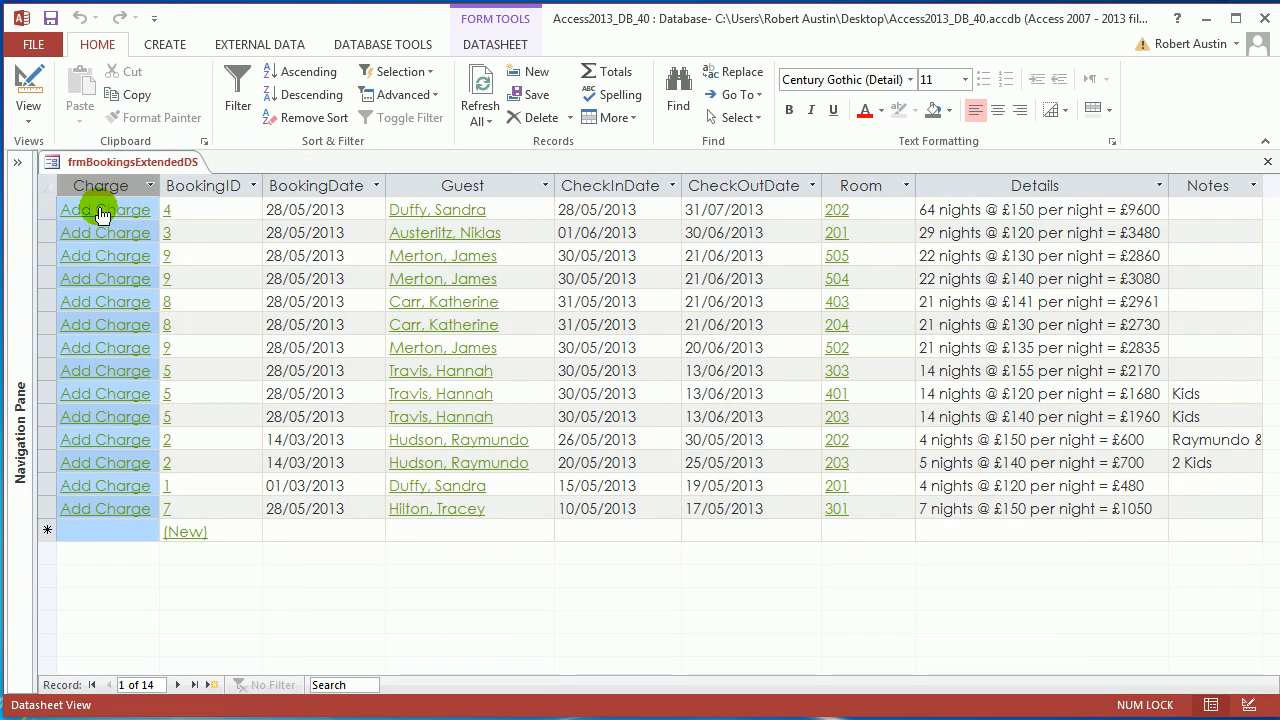
Test Add Charge on the first two rows (messages 4 and 3), then on the room 502 record.
left_click(103, 213)
left_click(651, 306)
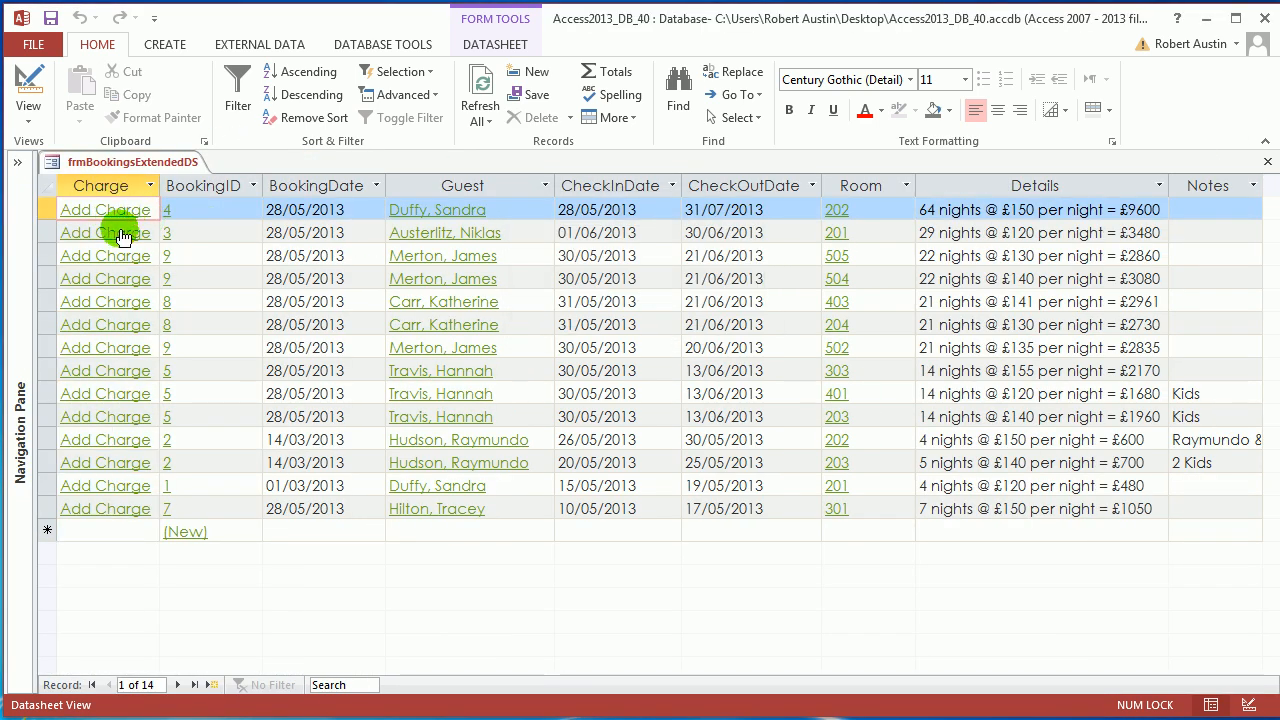
left_click(120, 234)
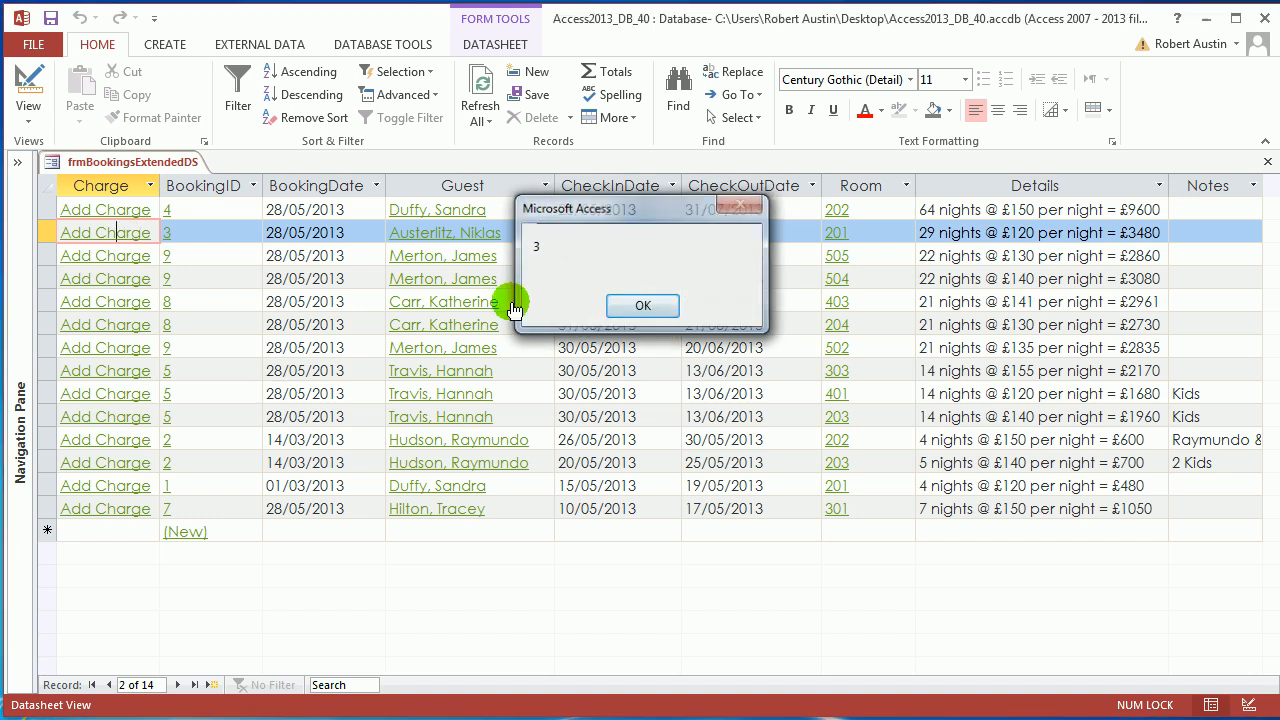
left_click(643, 306)
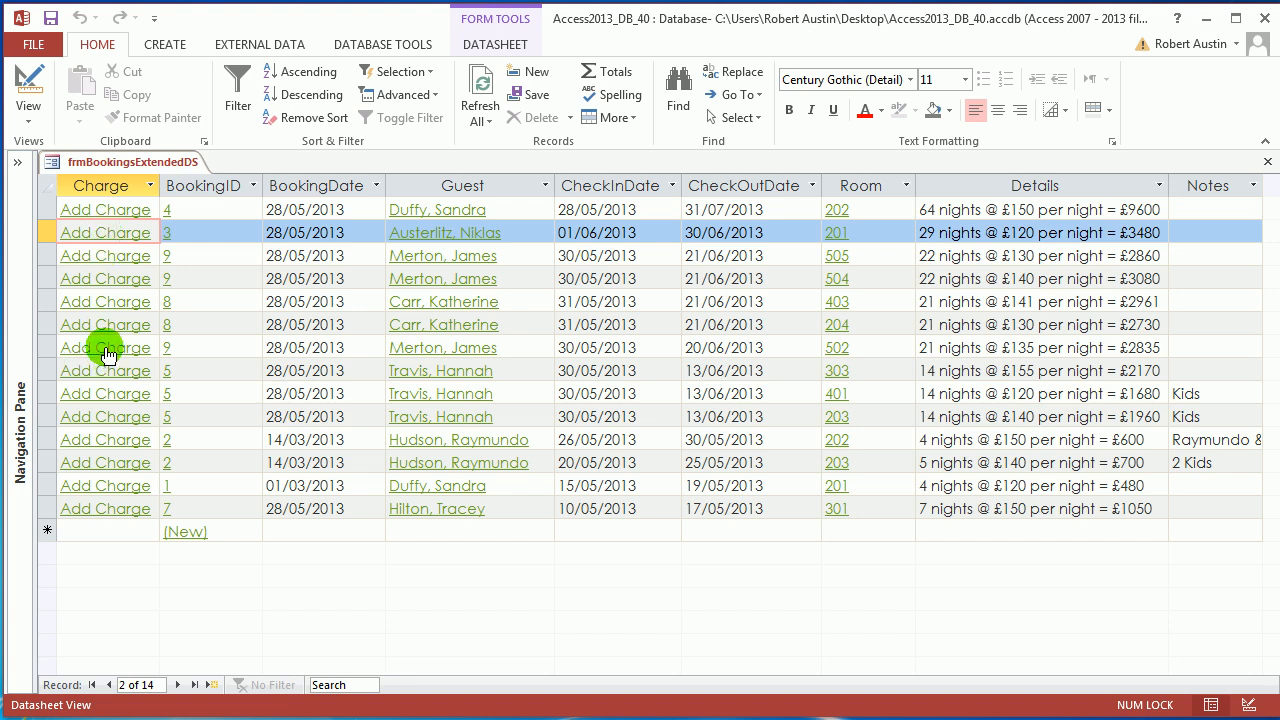
left_click(53, 347)
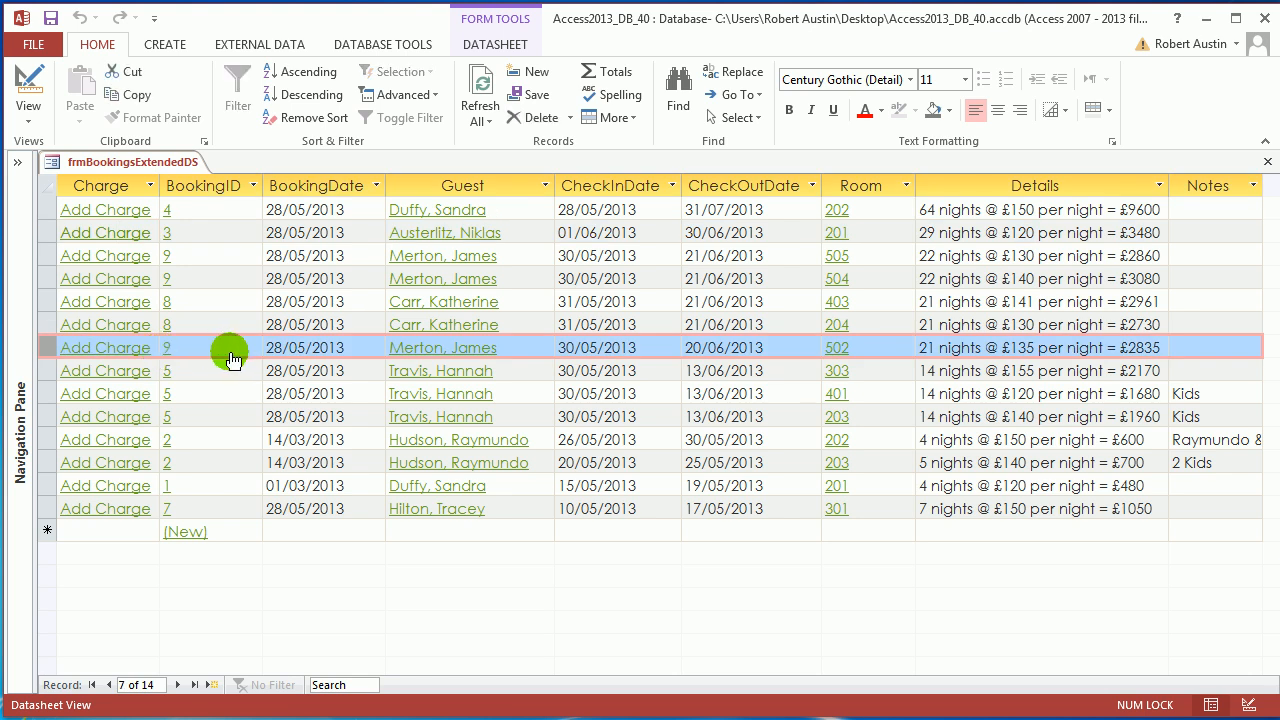
left_click(100, 352)
Dismiss the 9 message, restore the Navigation Pane, and open tblExtraCharges to examine BookingDetailsID_FK.
left_click(651, 304)
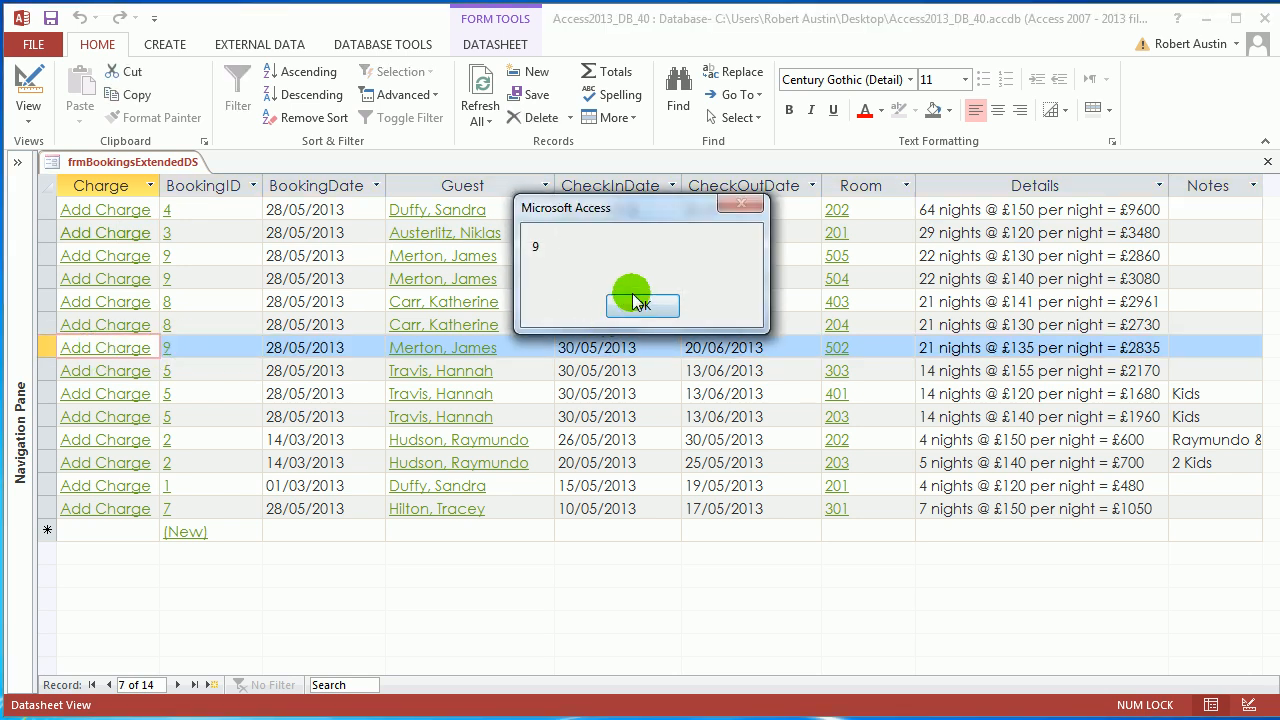
left_click(18, 163)
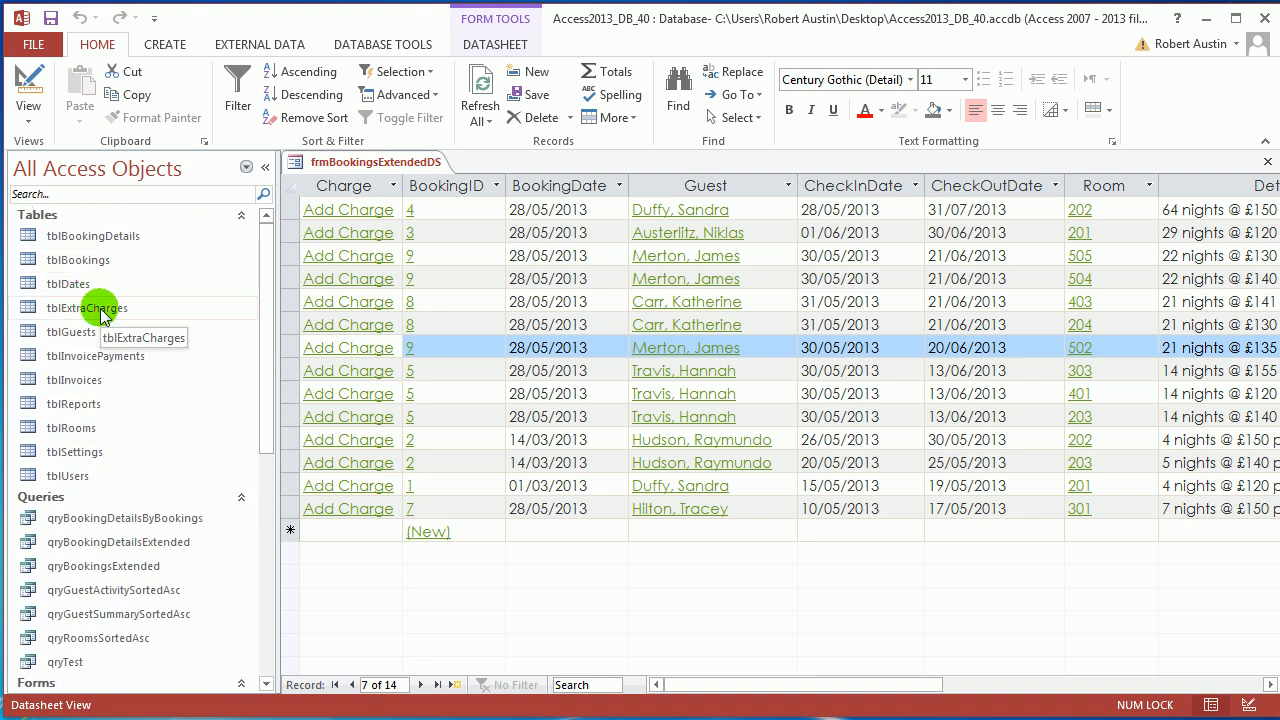
double_click(112, 310)
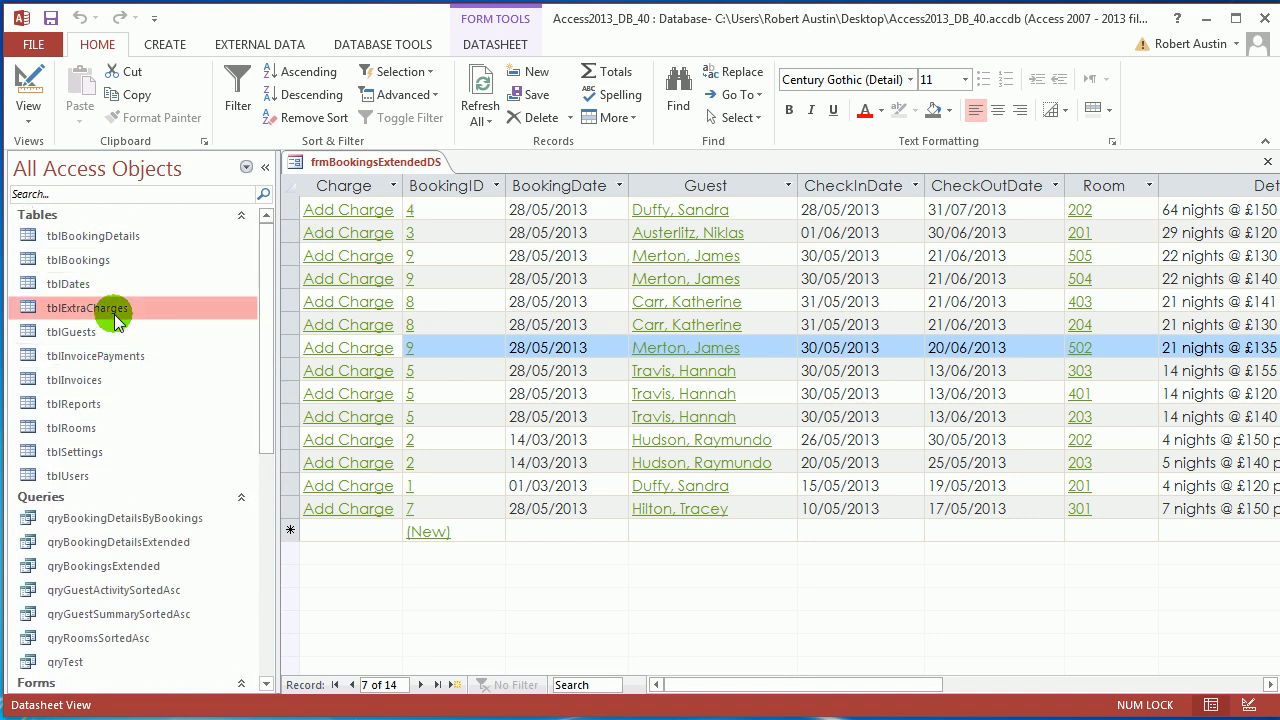
left_click(618, 186)
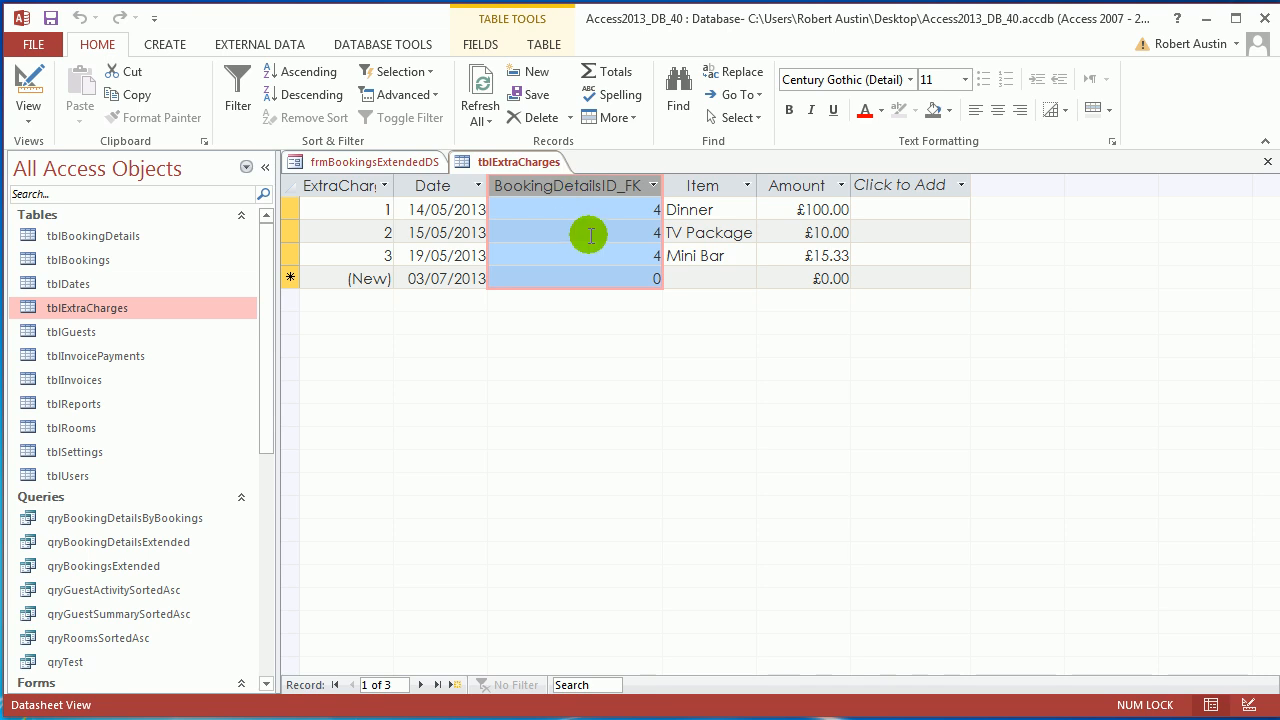
Close tblExtraCharges, then switch frmBookingsExtendedDS to Design View and back to Datasheet View.
right_click(519, 163)
left_click(580, 194)
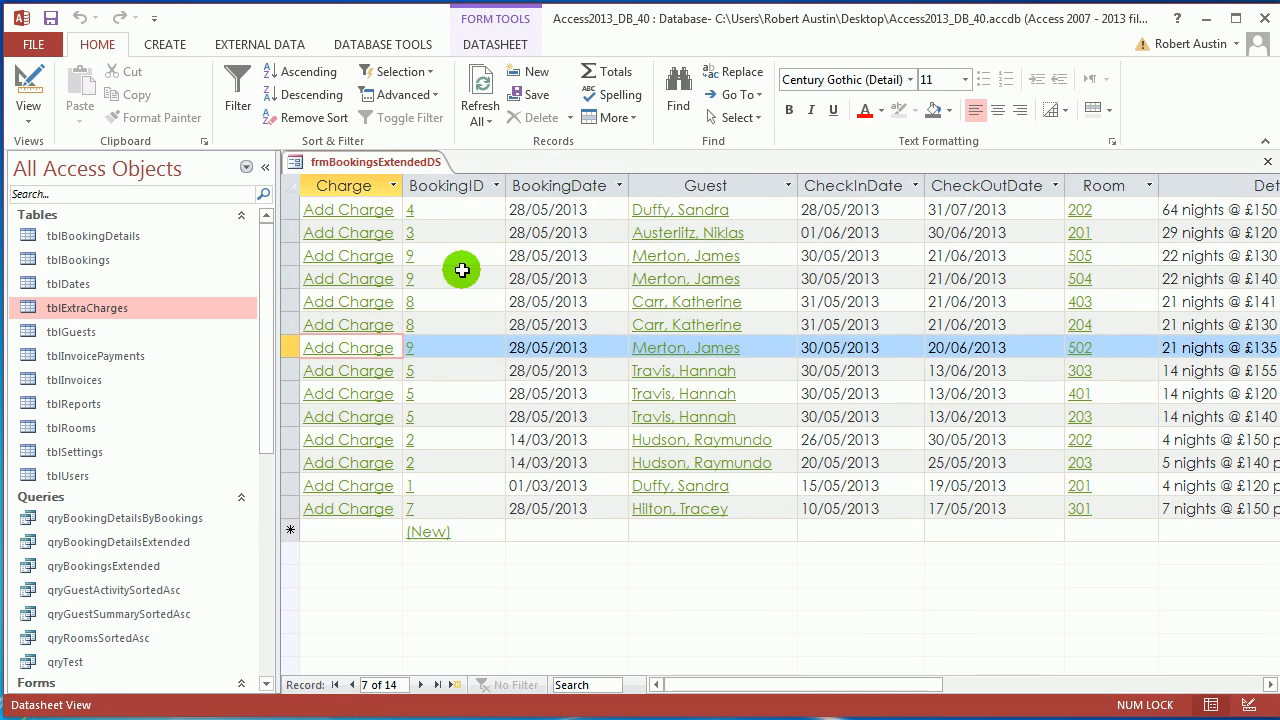
right_click(417, 163)
left_click(451, 251)
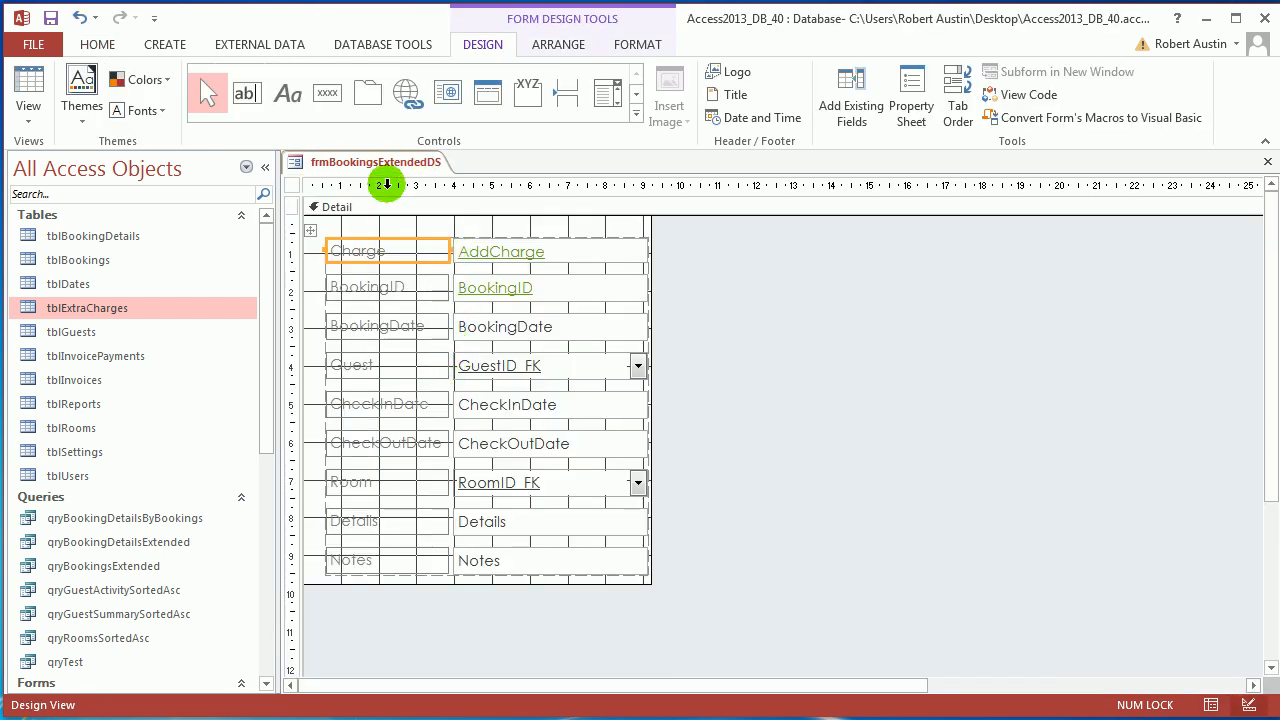
right_click(388, 165)
left_click(323, 250)
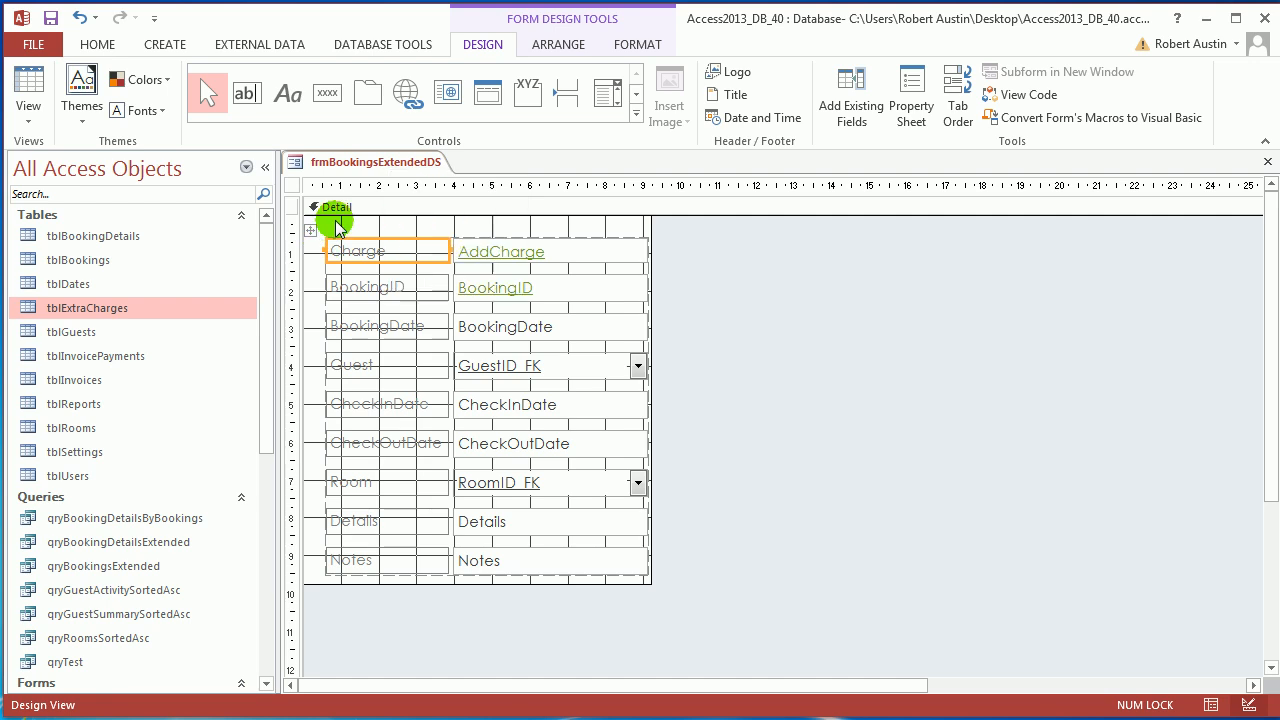
right_click(336, 207)
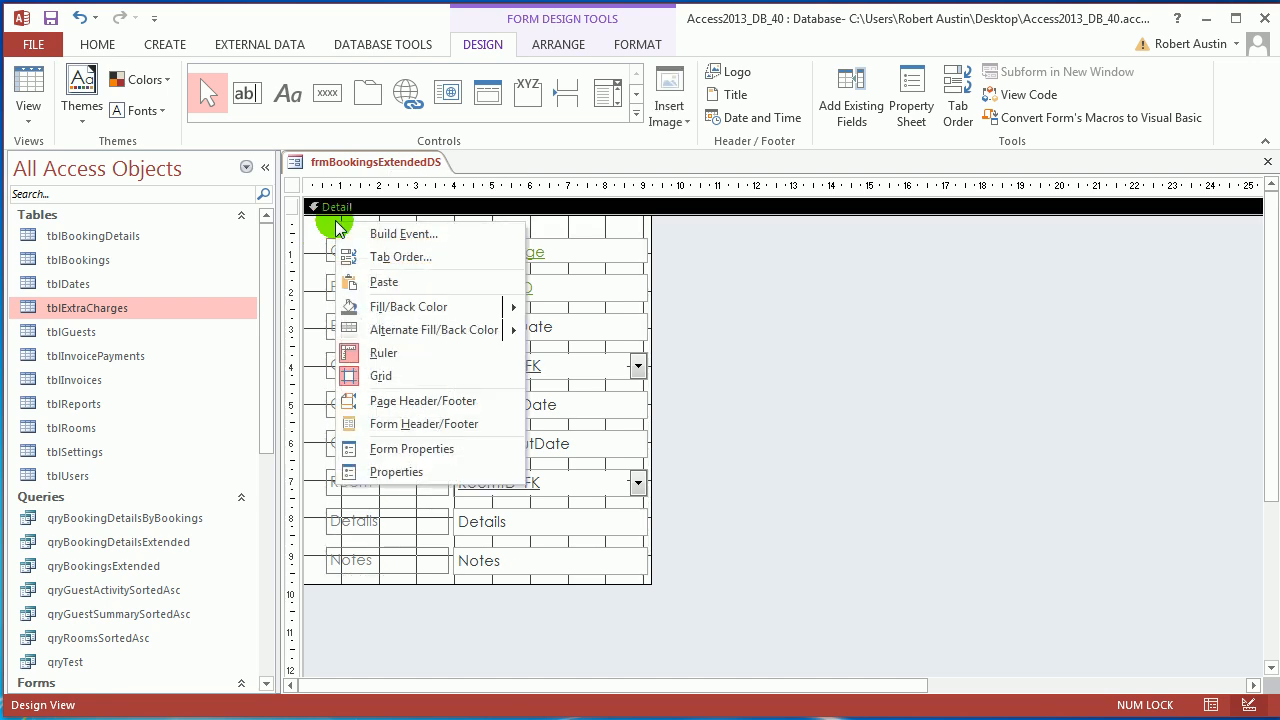
right_click(383, 163)
left_click(425, 273)
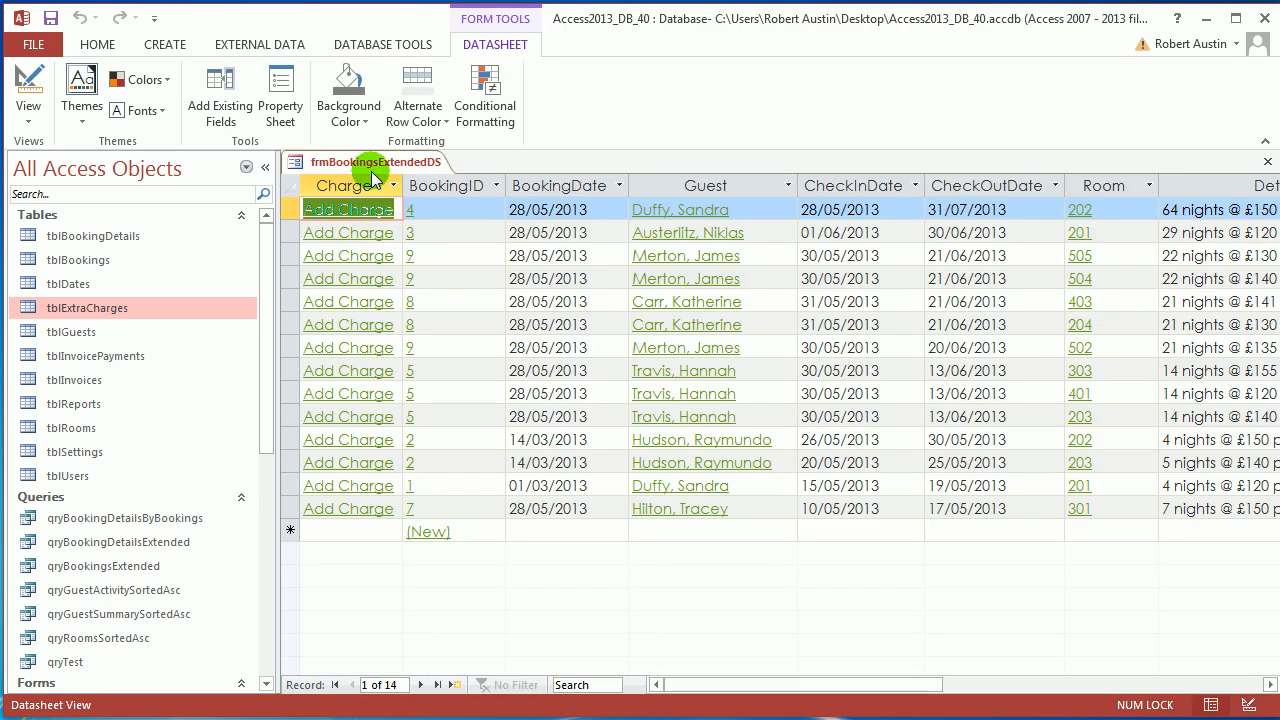
Close frmBookingsExtendedDS, saving its changes.
right_click(373, 168)
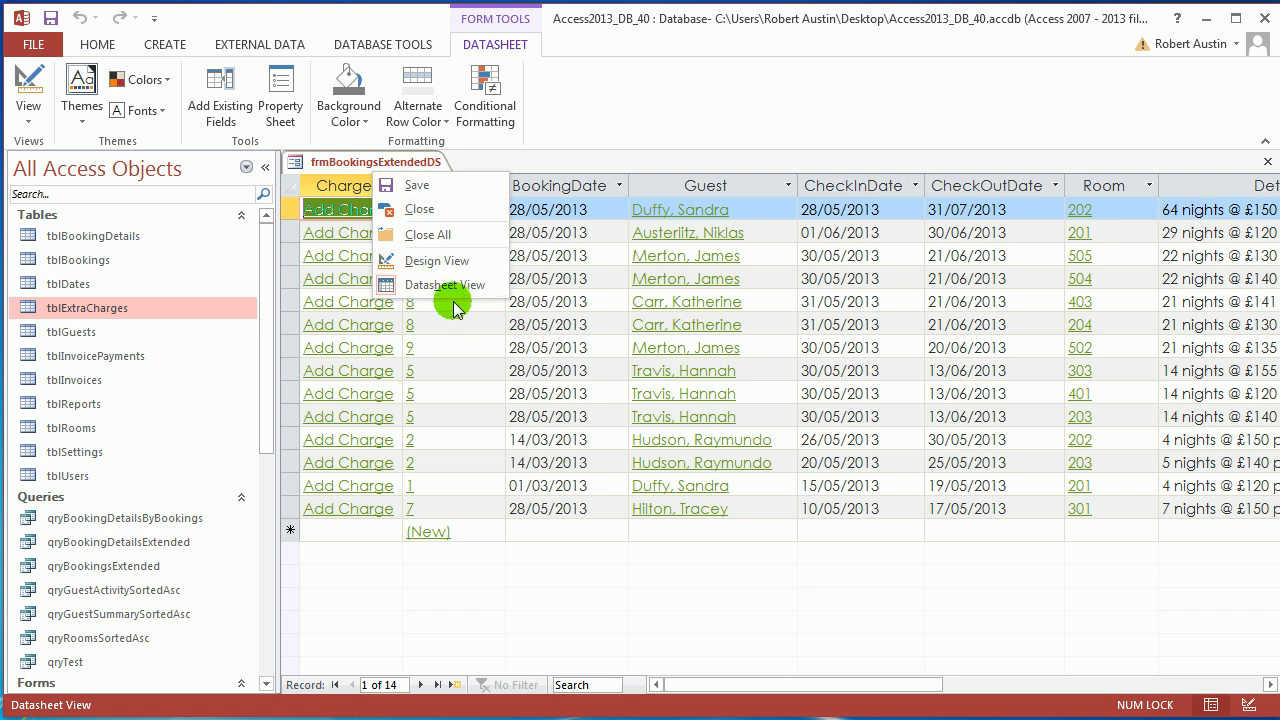
right_click(356, 162)
left_click(396, 201)
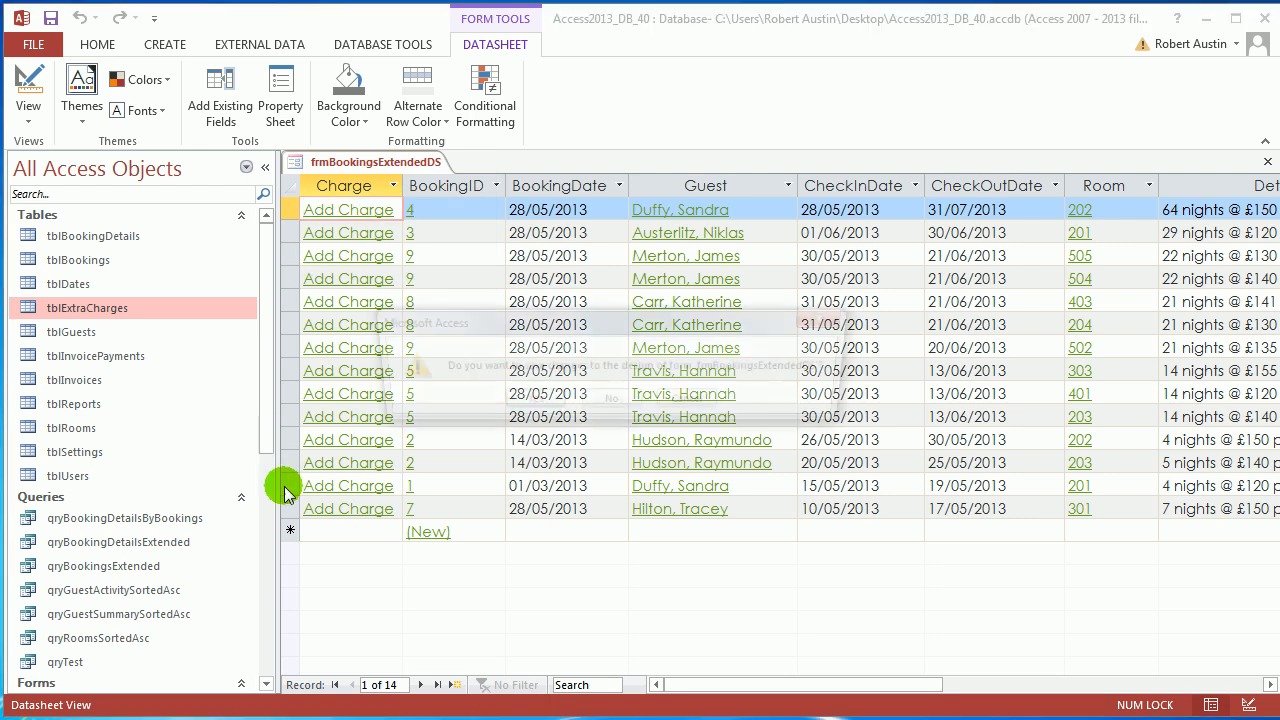
left_click(514, 480)
left_click_drag(271, 402, 286, 466)
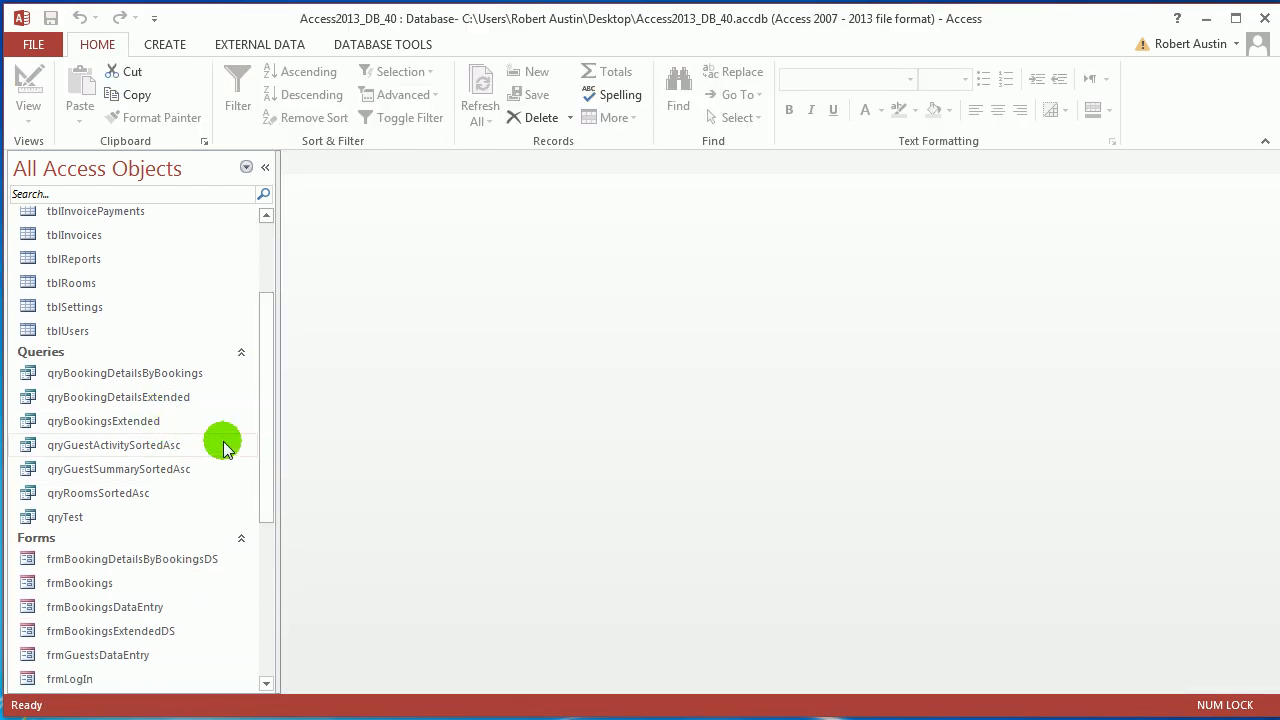
Open qryBookingsExtended in Design View and scroll to its empty grid columns.
double_click(149, 421)
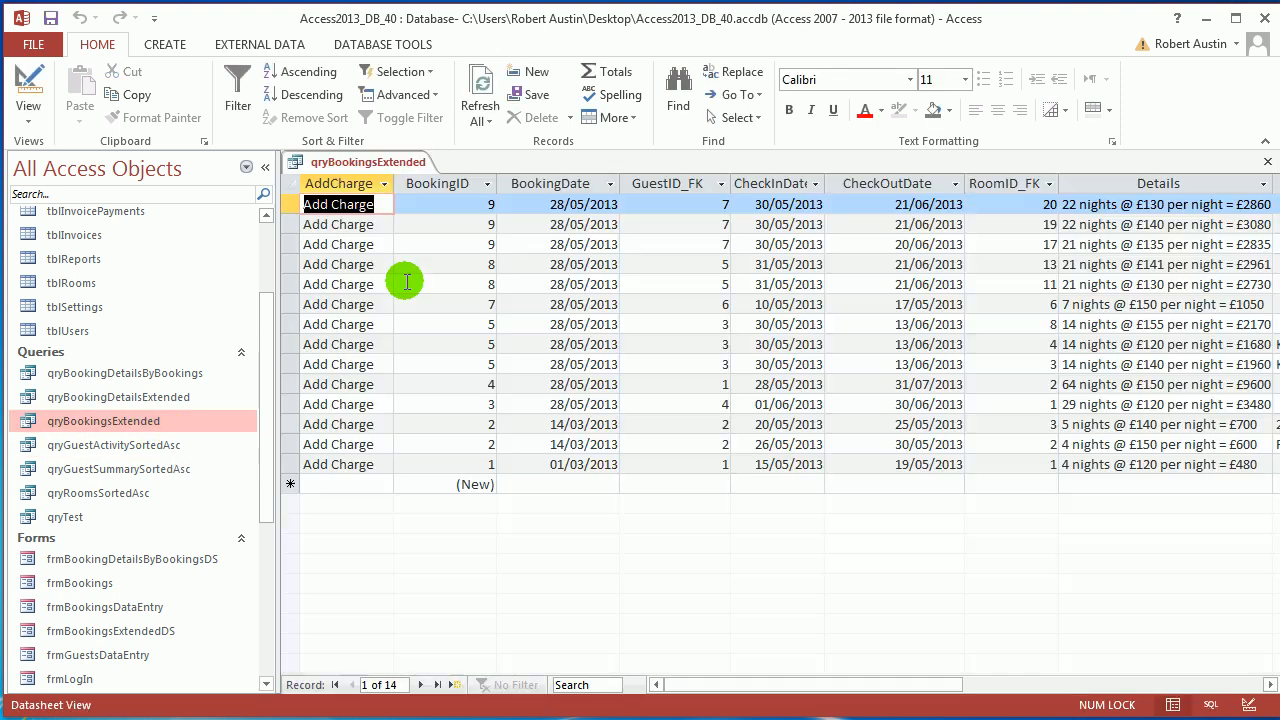
right_click(345, 164)
left_click(402, 250)
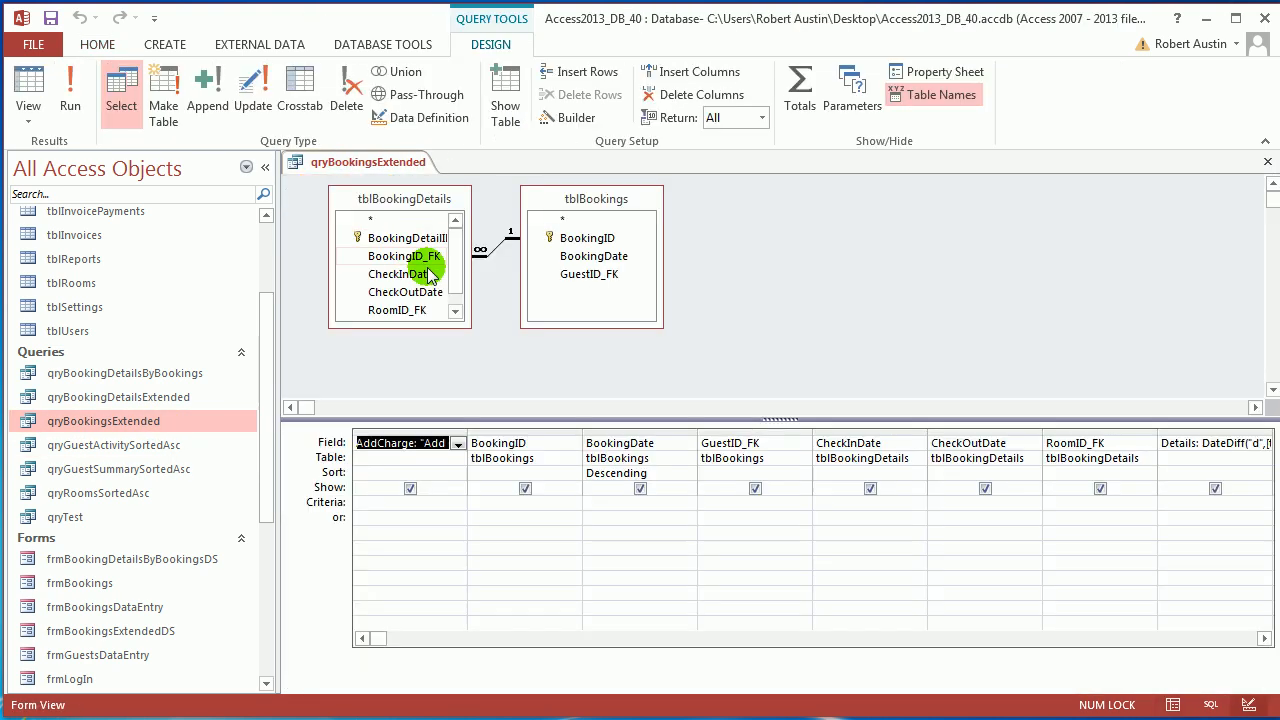
left_click(407, 242)
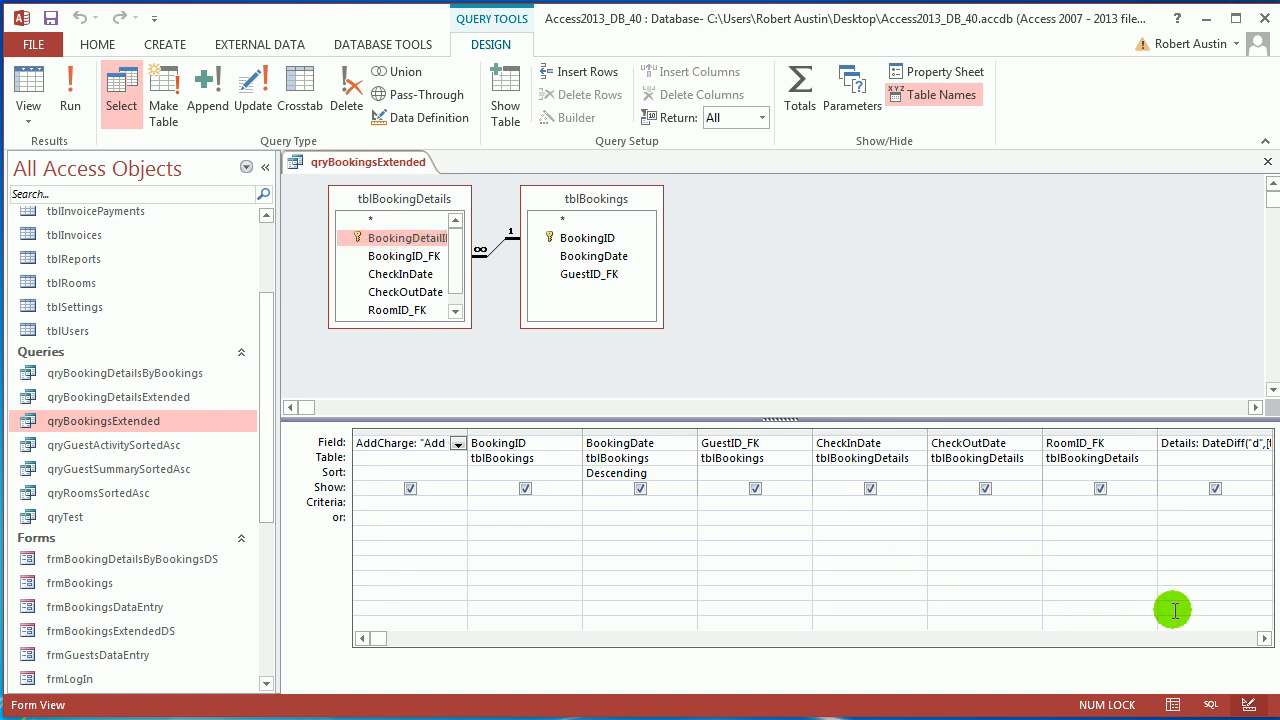
left_click(1264, 638)
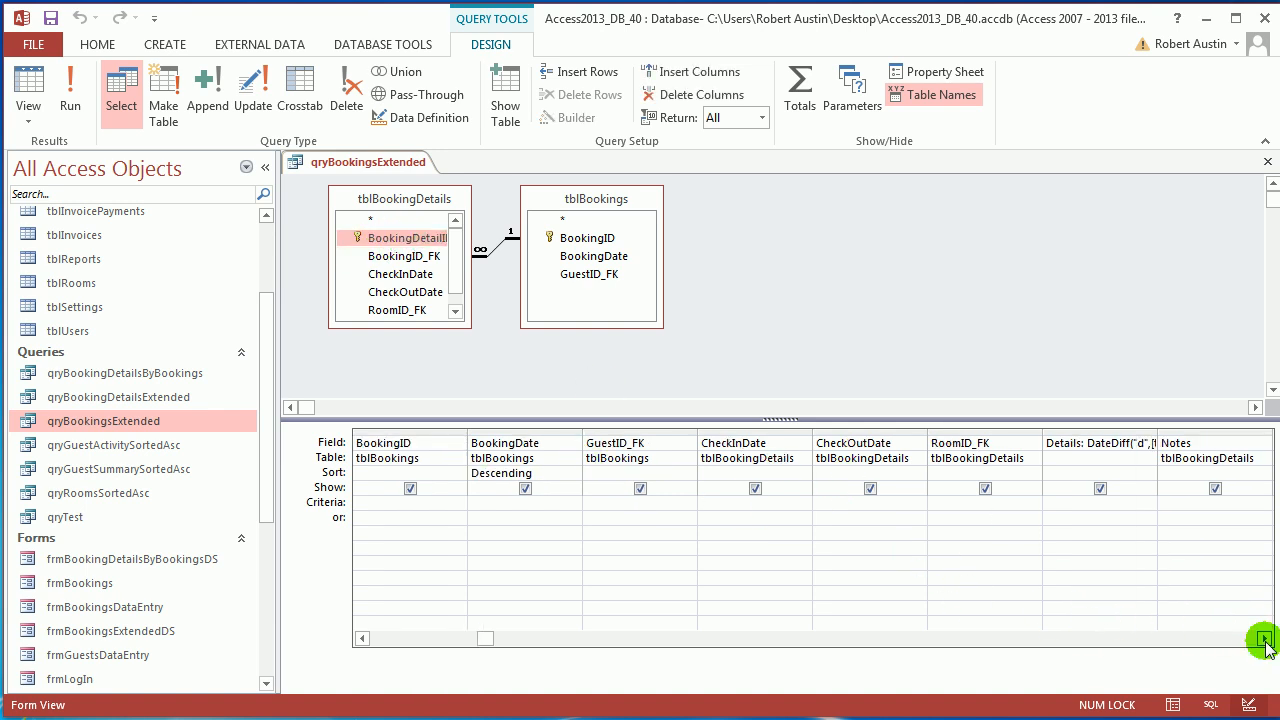
left_click(1264, 638)
left_click(1264, 638)
left_click(1264, 638)
left_click(1264, 638)
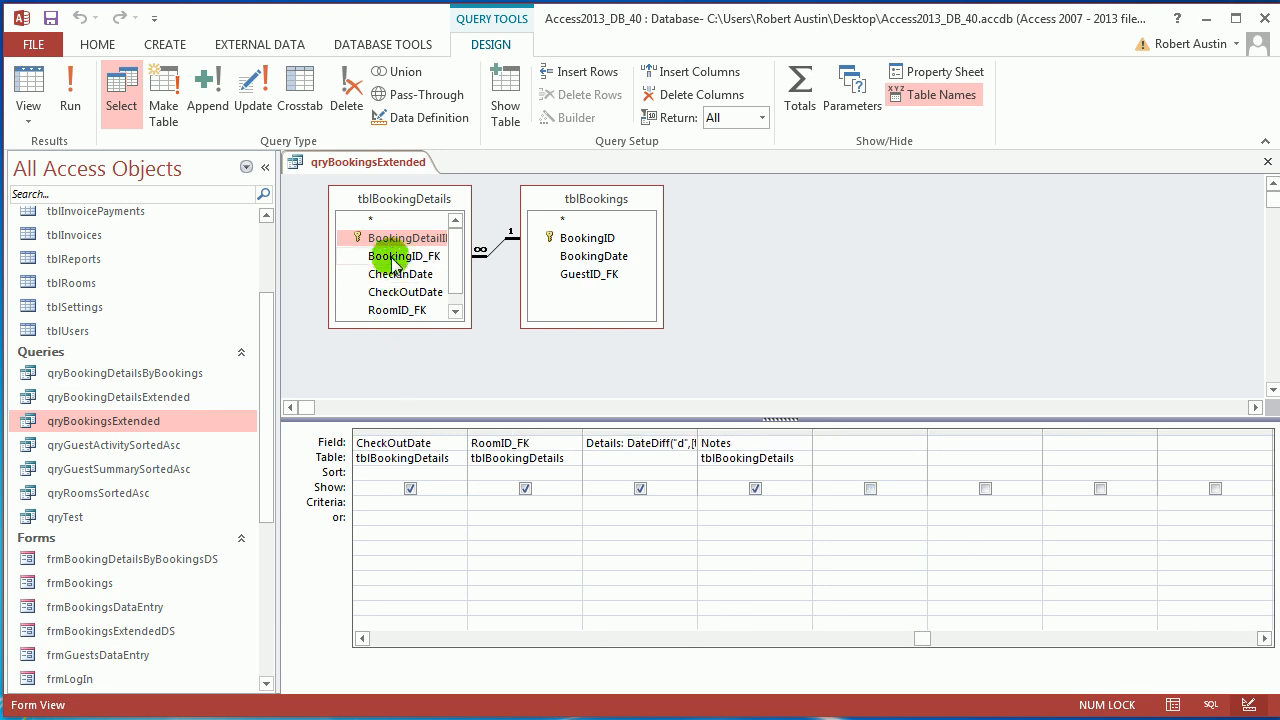
Add BookingDetailID from tblBookingDetails as a new column, run the query, and close it.
left_click_drag(386, 243, 865, 445)
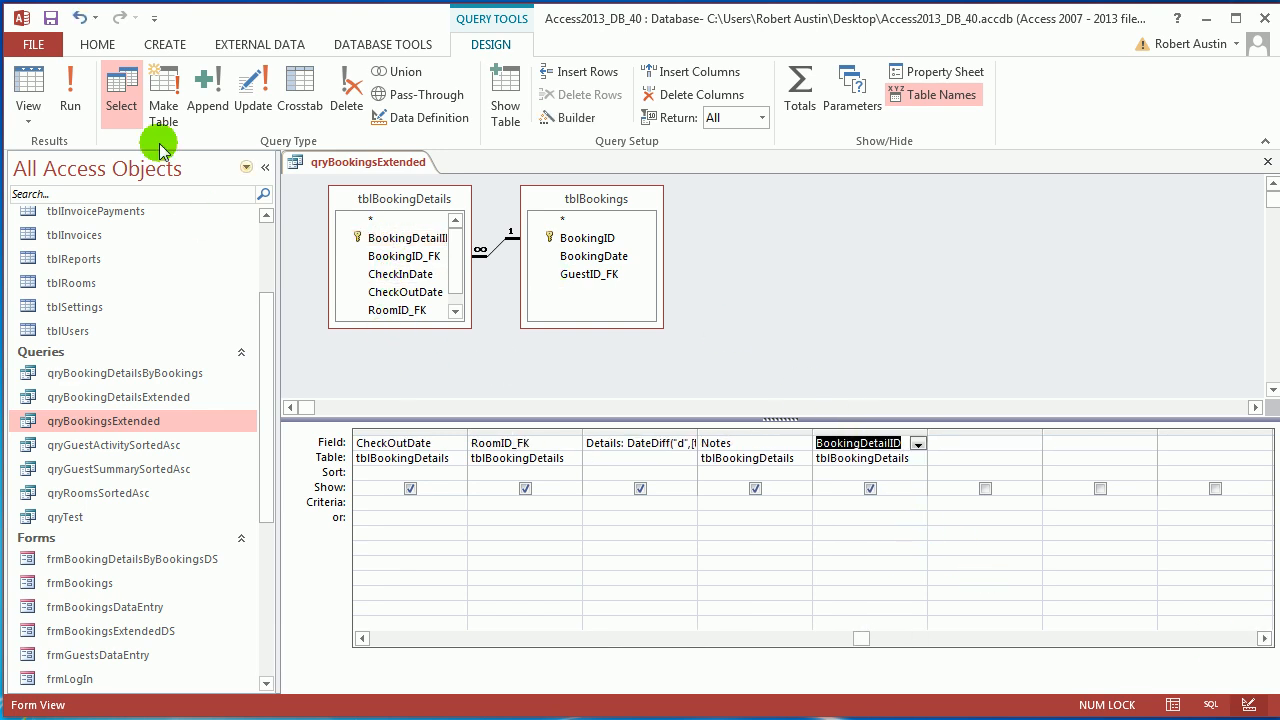
left_click(70, 88)
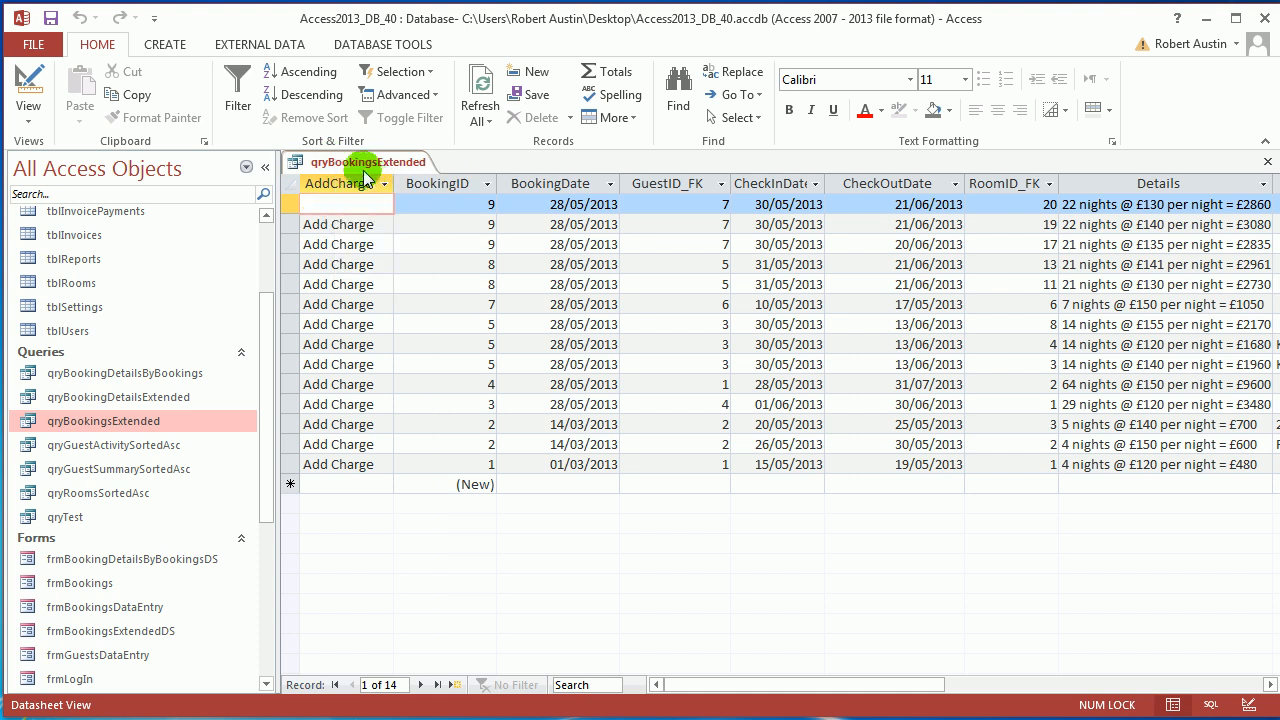
right_click(360, 168)
left_click(388, 195)
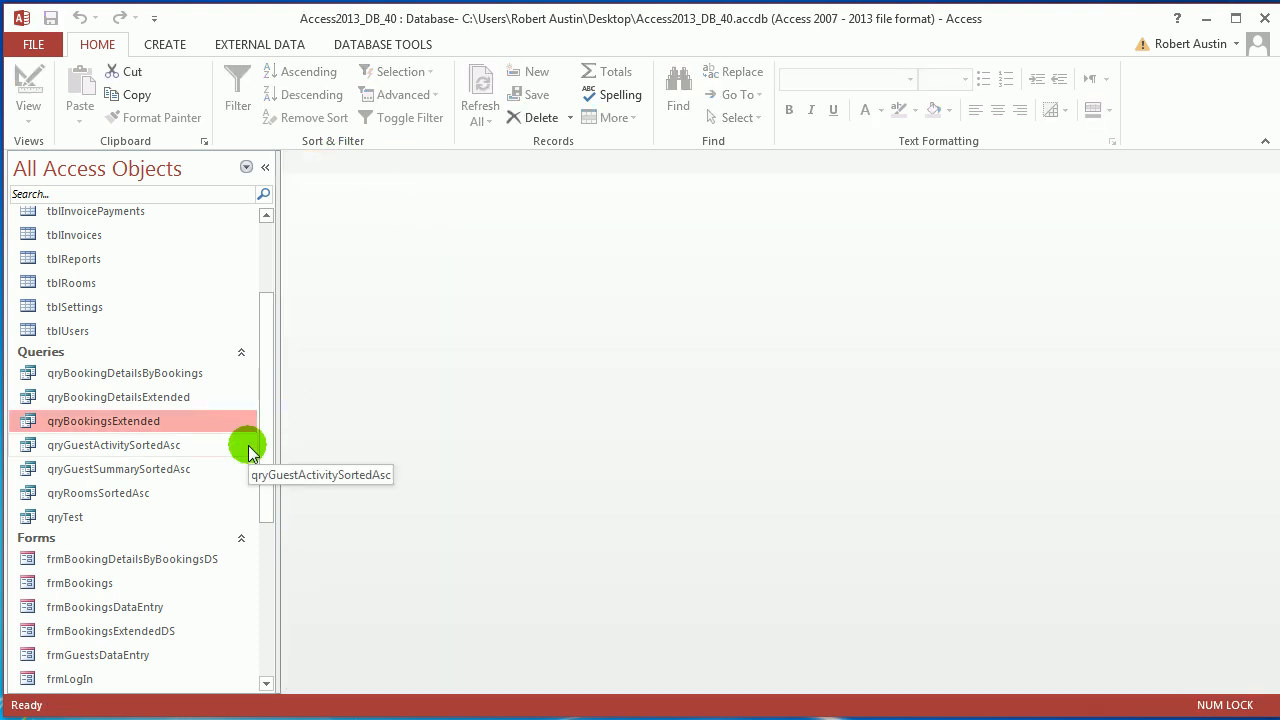
Open frmBookingsExtendedDS in Design View and place the BookingDetailID field below Notes.
left_click_drag(267, 450, 254, 503)
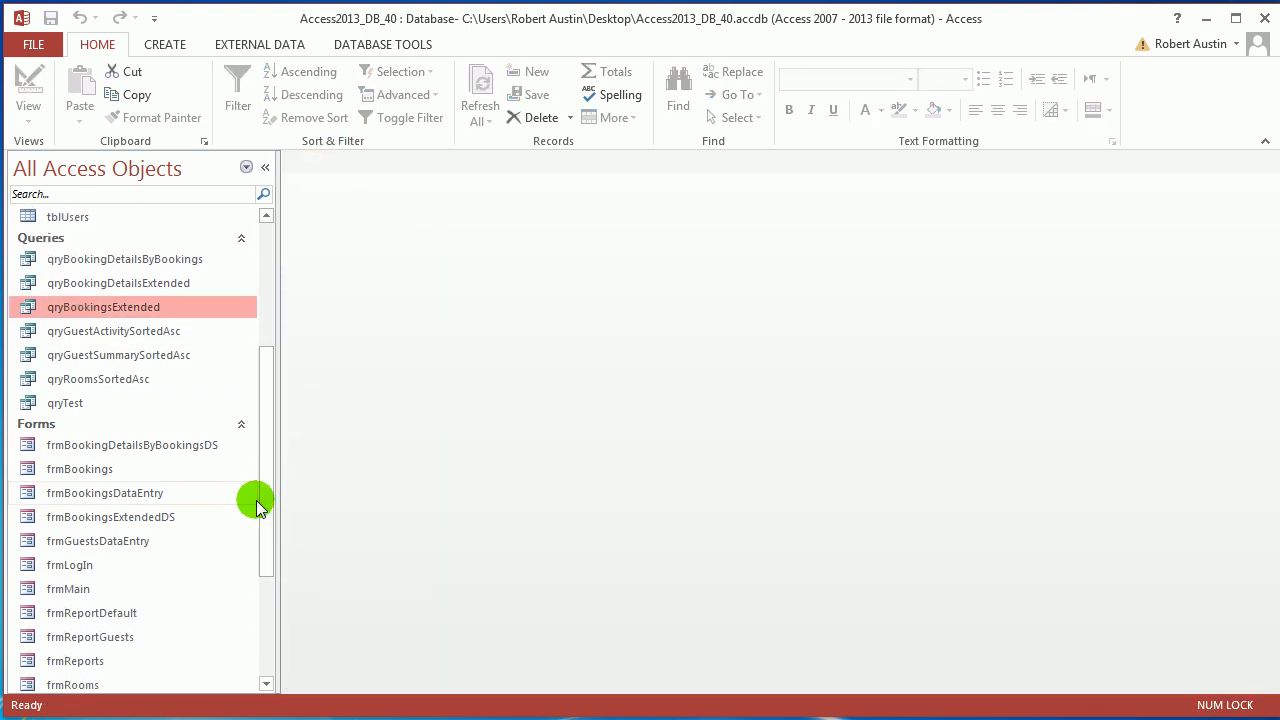
left_click(112, 520)
double_click(170, 520)
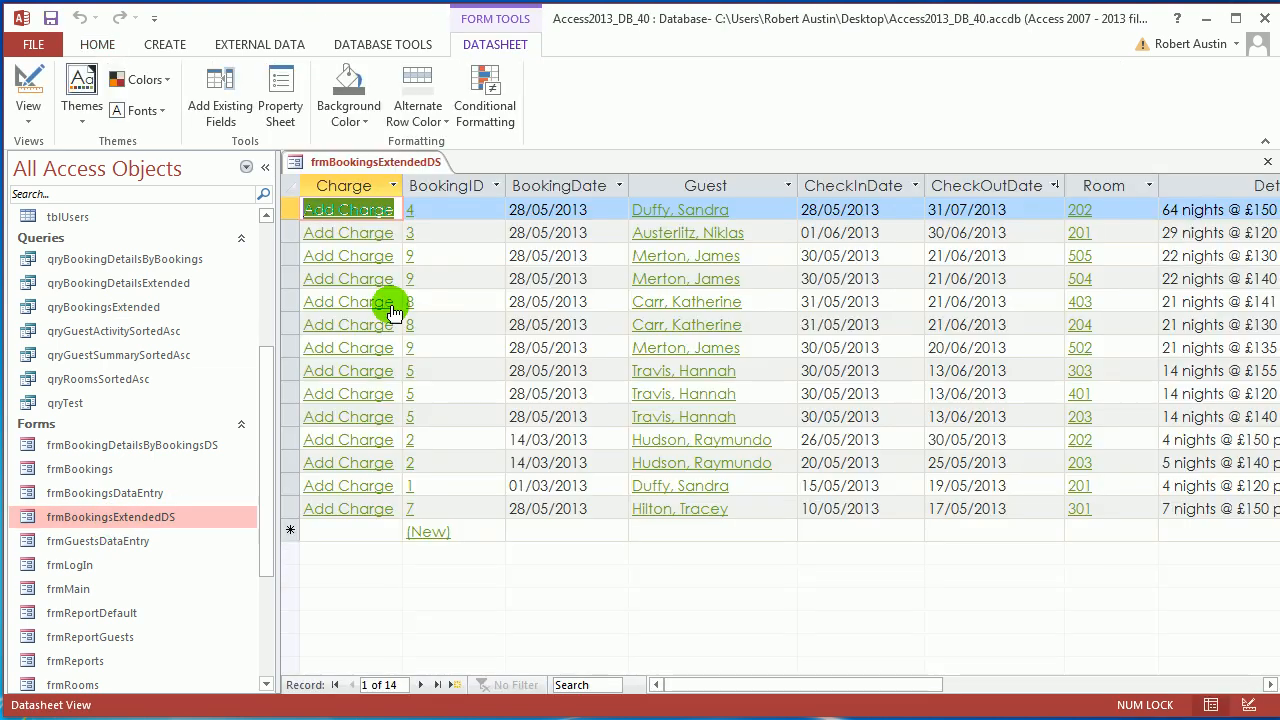
right_click(373, 163)
left_click(433, 261)
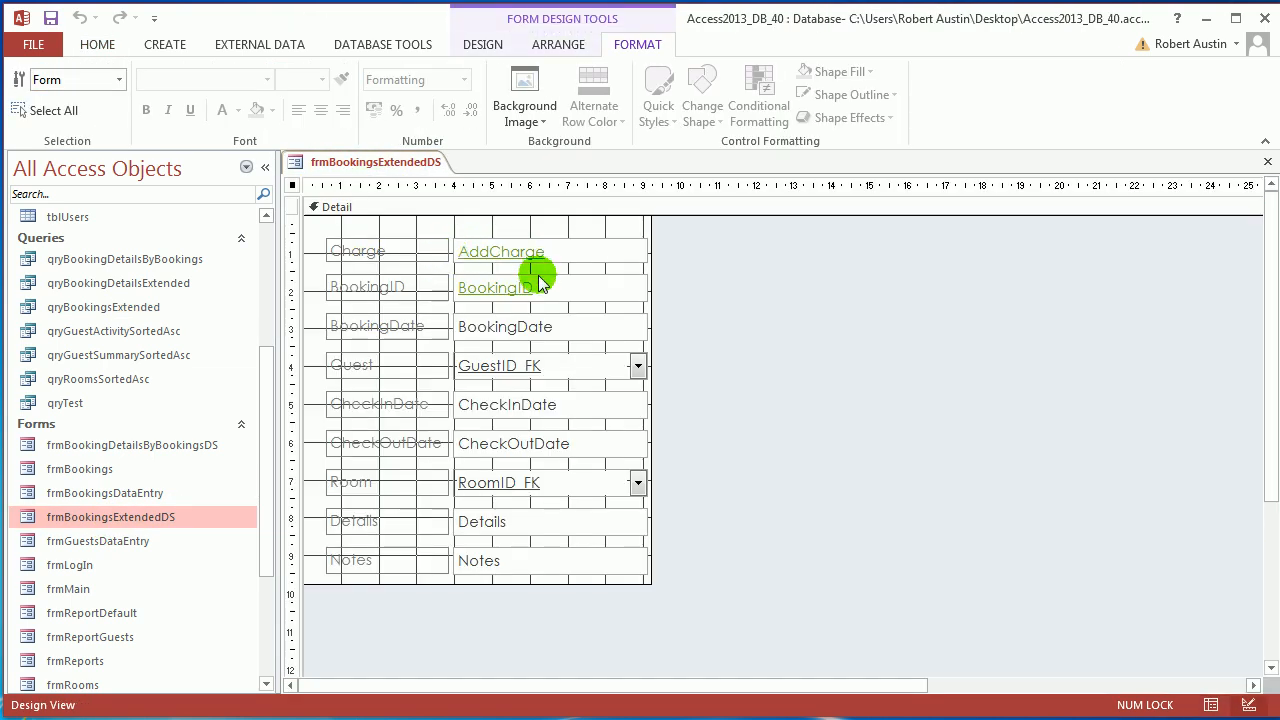
left_click(560, 46)
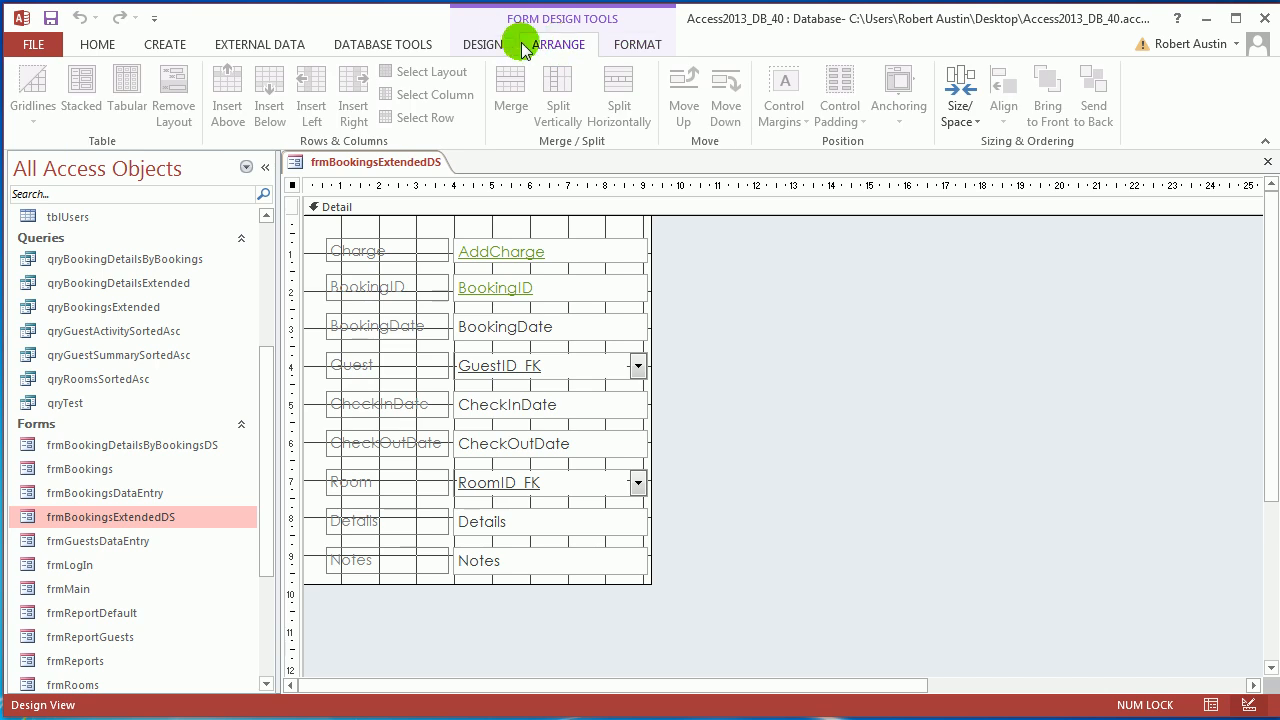
left_click(488, 44)
left_click(836, 105)
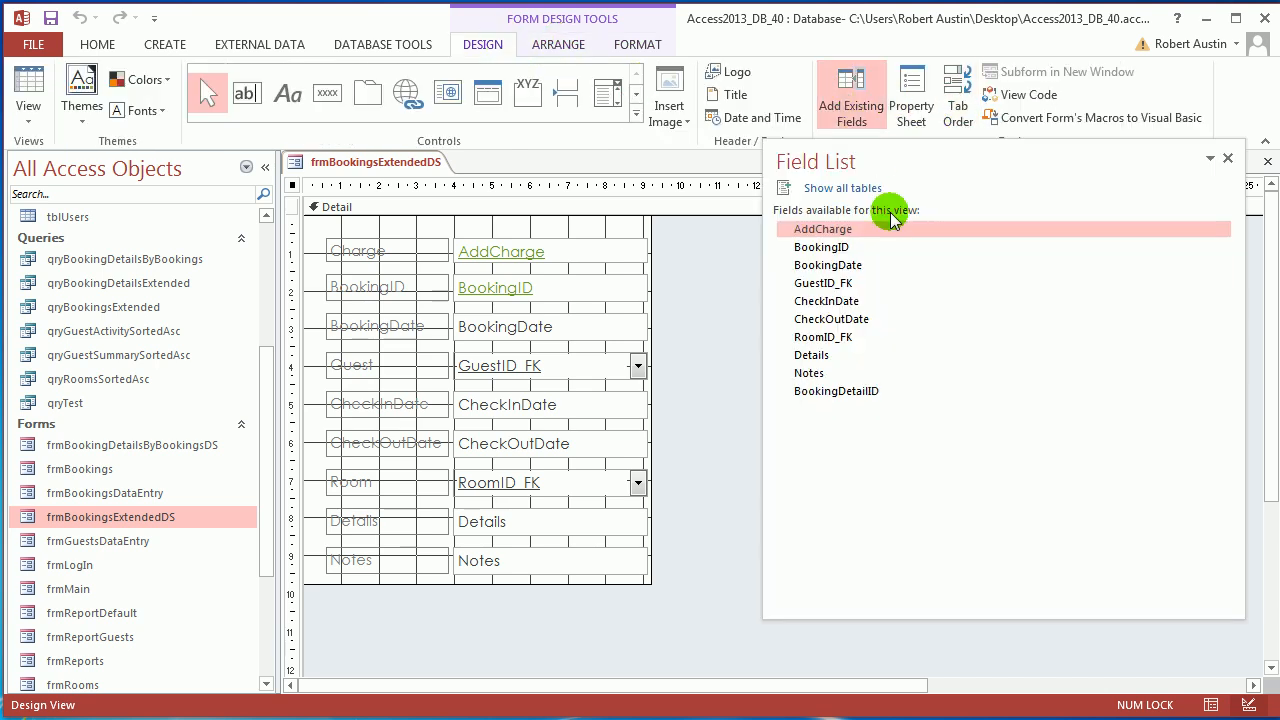
left_click_drag(849, 391, 502, 592)
Return to Datasheet View and hide the BookingDetailID column.
right_click(348, 164)
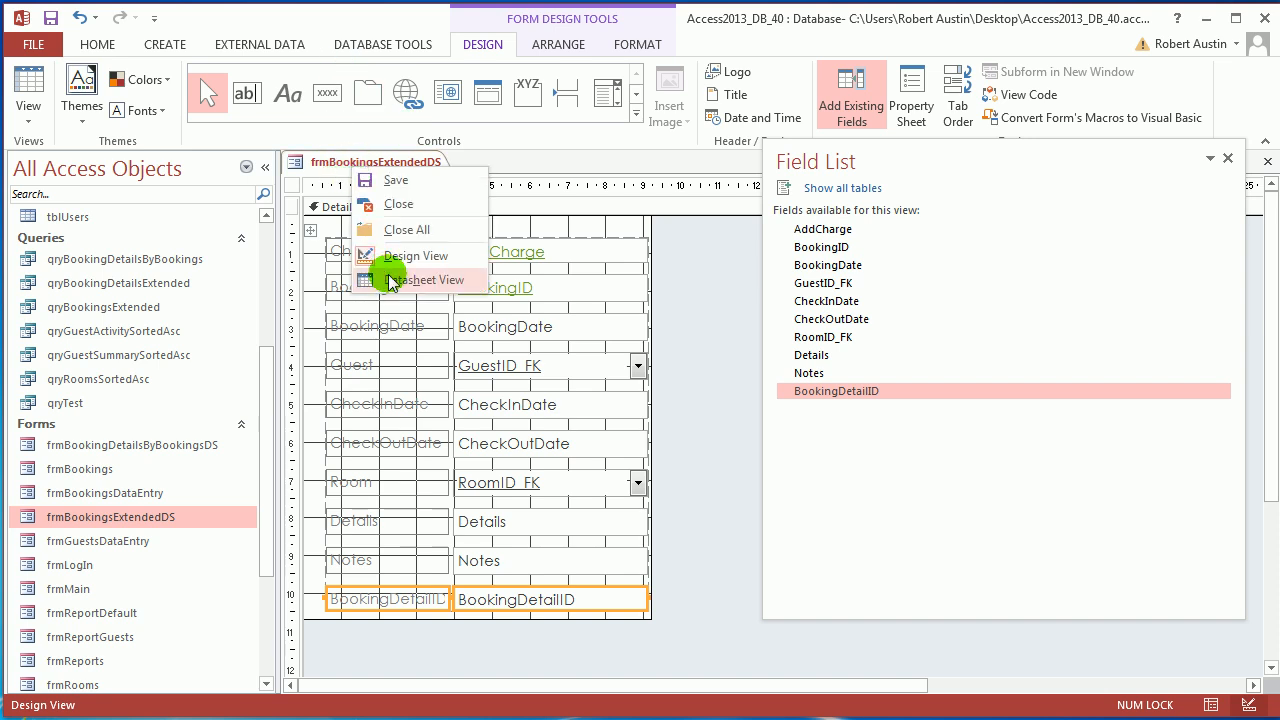
left_click(390, 280)
left_click(265, 167)
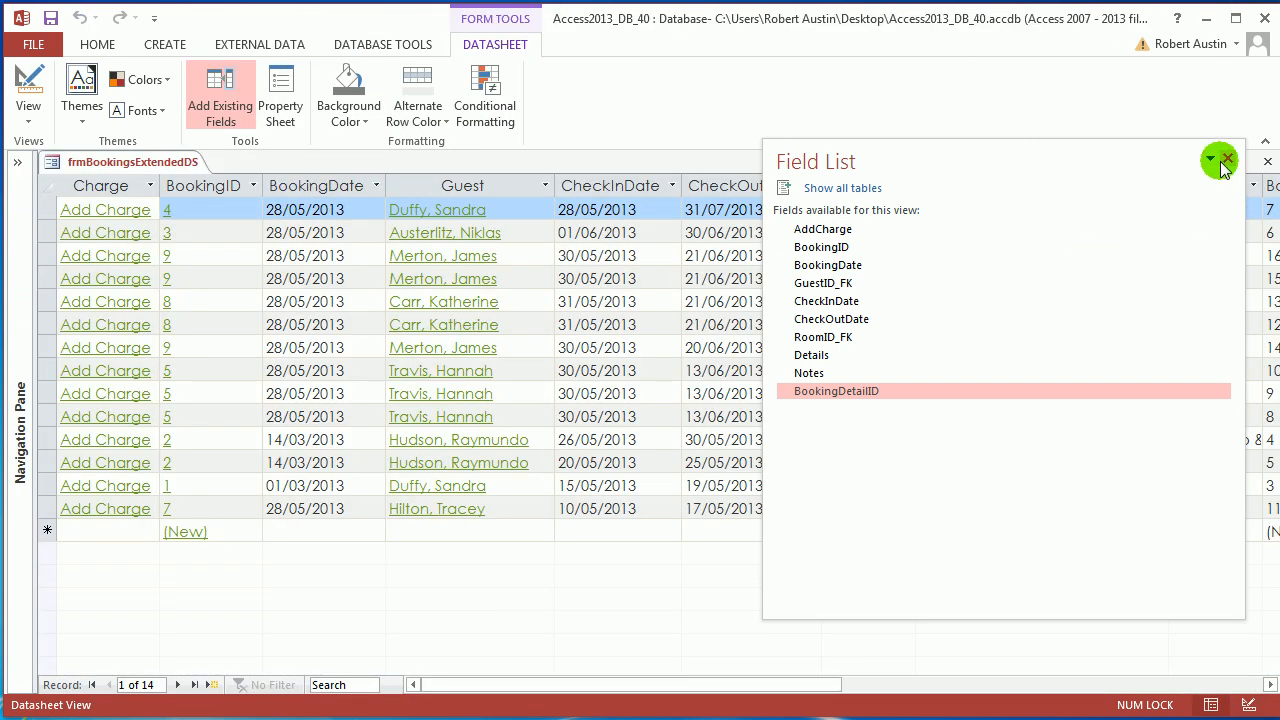
left_click(1227, 159)
left_click(1258, 684)
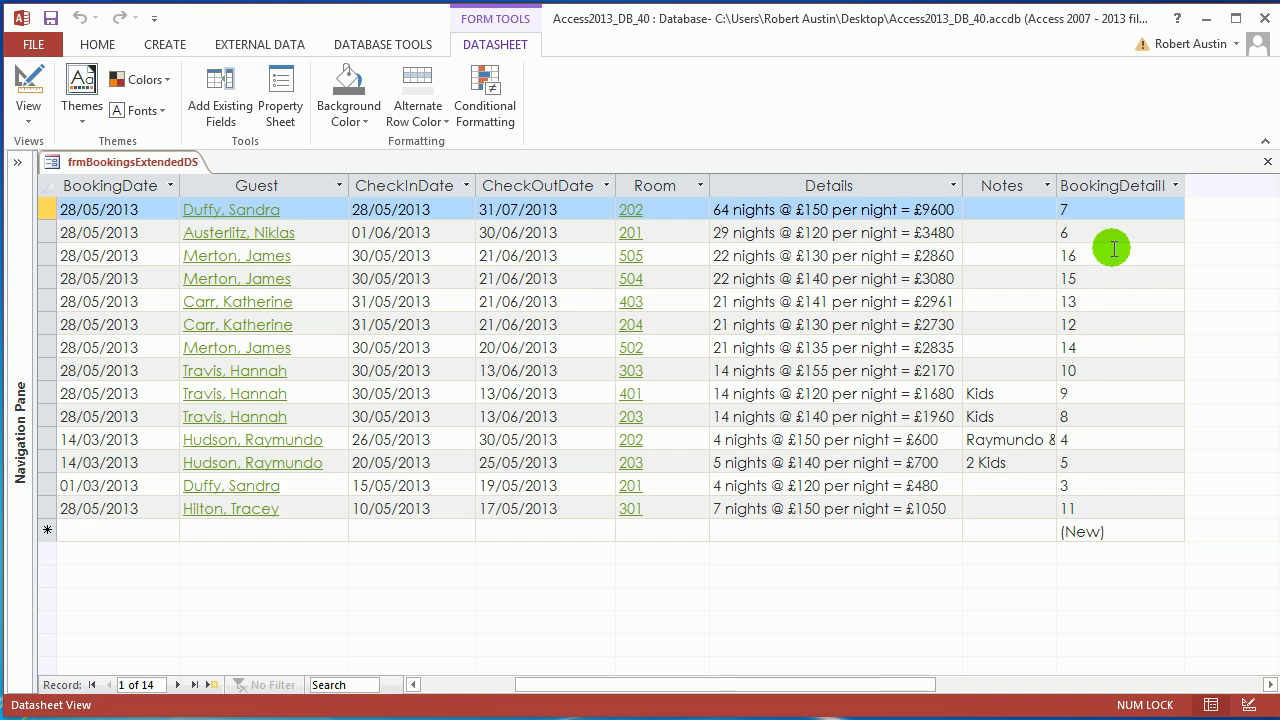
left_click(1075, 182)
right_click(1078, 184)
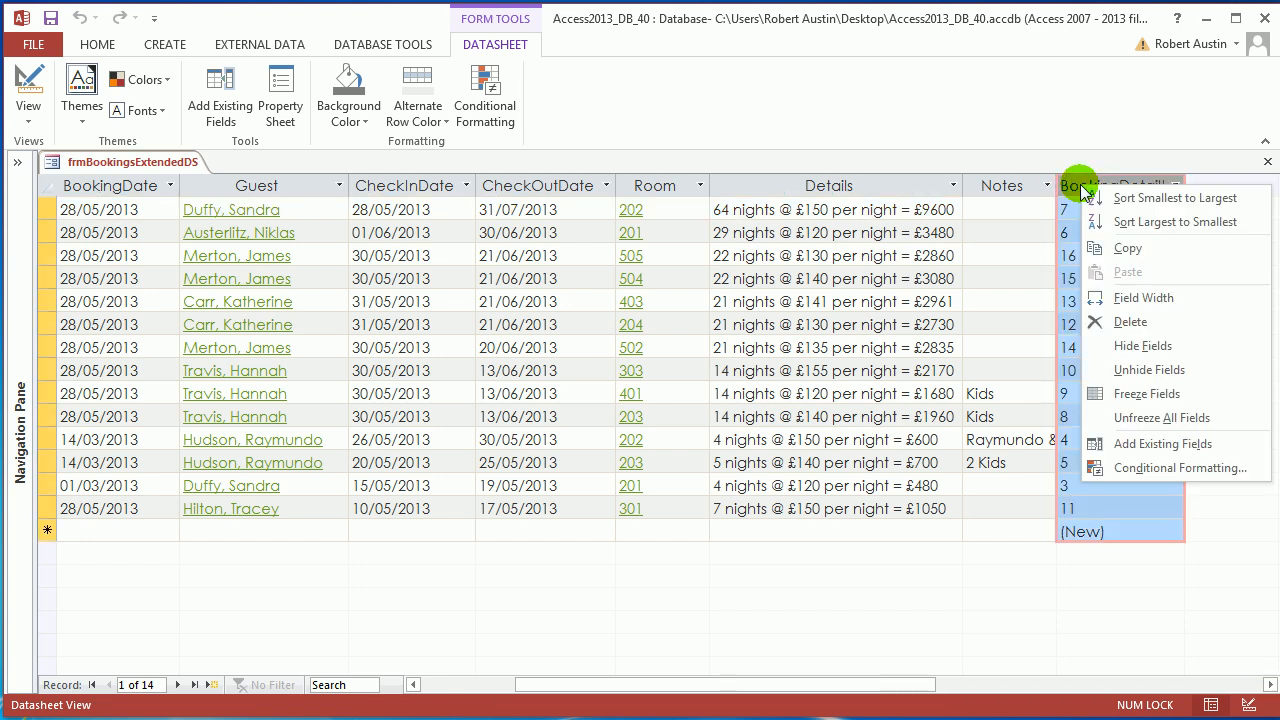
left_click(1148, 345)
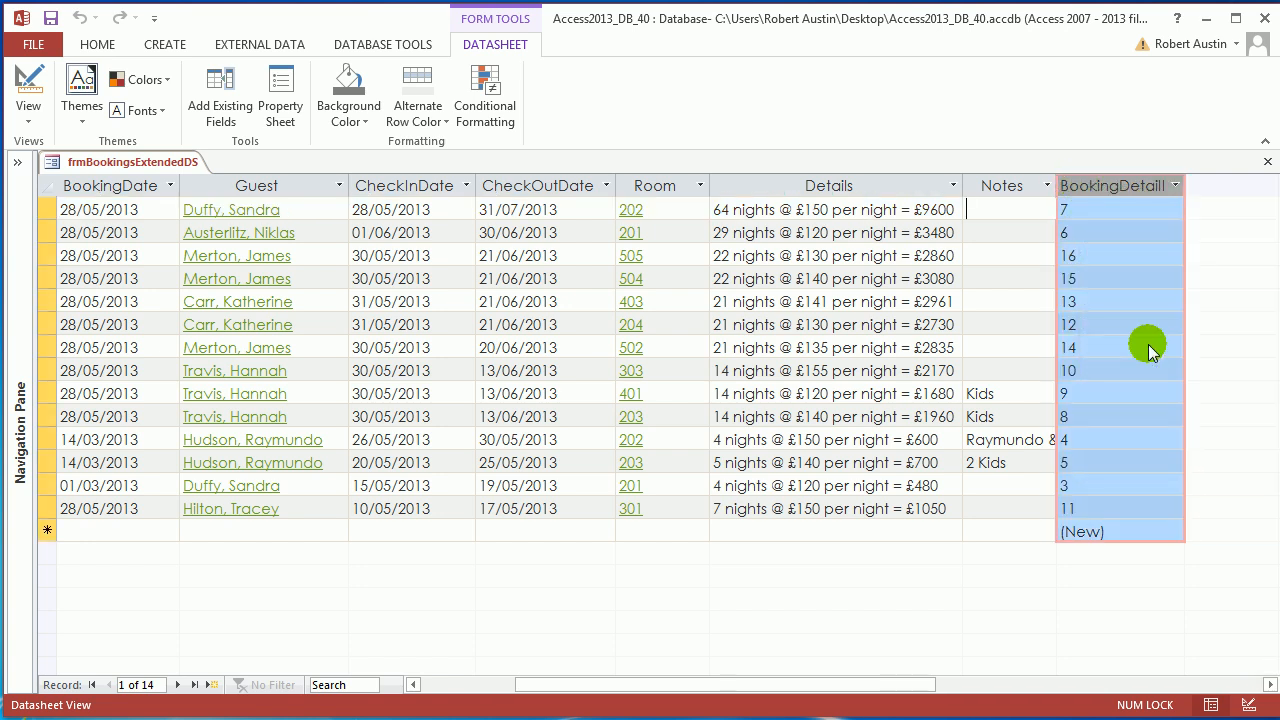
Change the AddCharge On Click macro message from =[BookingID] to =[BookingDetailID].
left_click(120, 186)
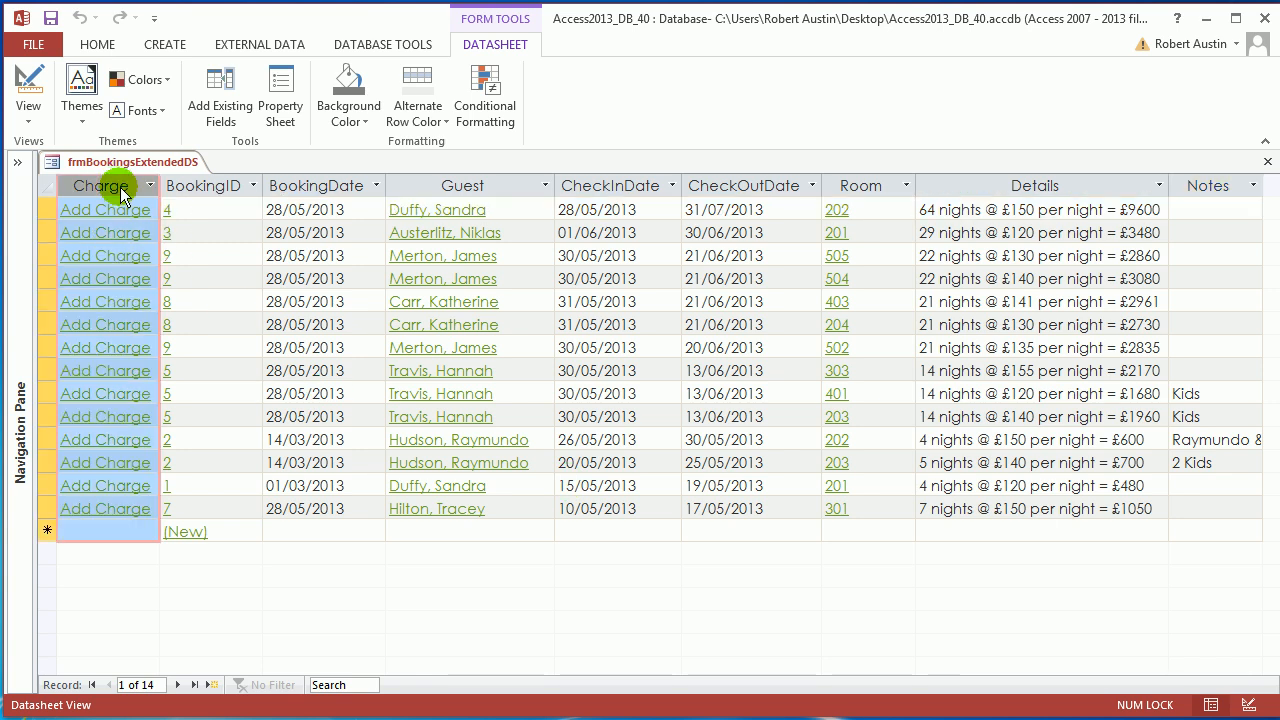
key("F4")
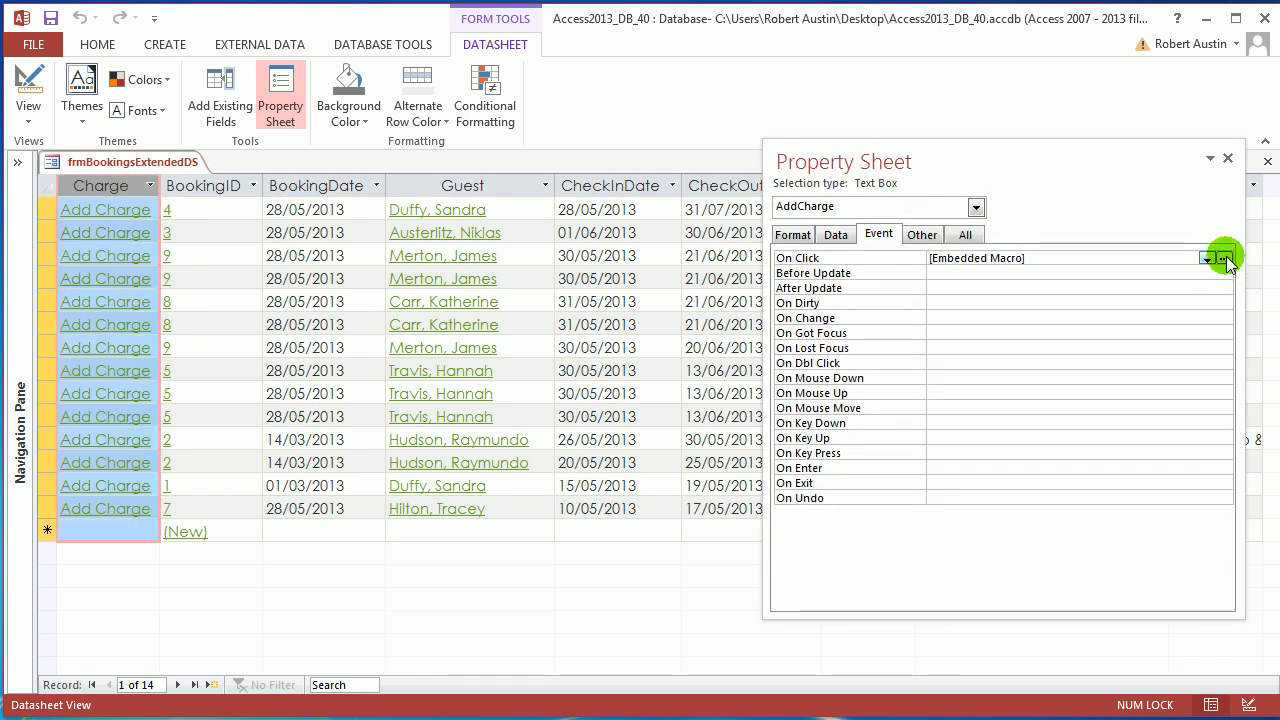
left_click(1222, 258)
left_click_drag(246, 220, 66, 213)
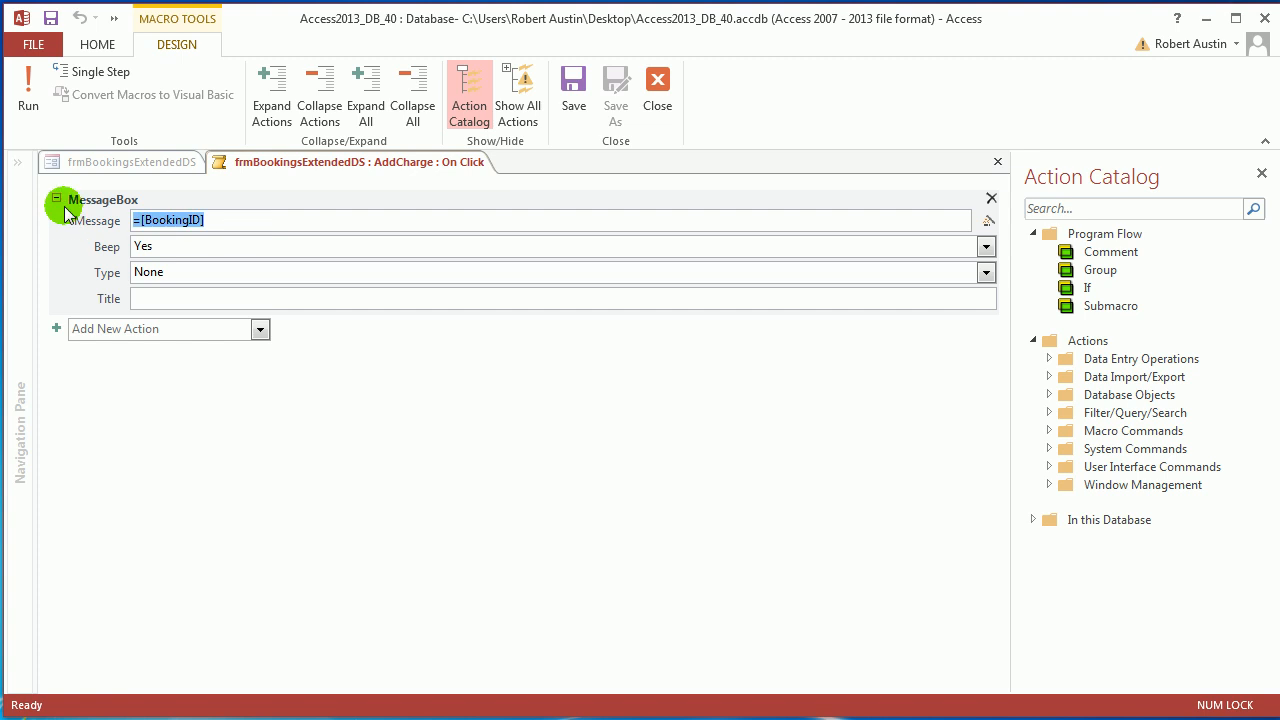
type("=boo")
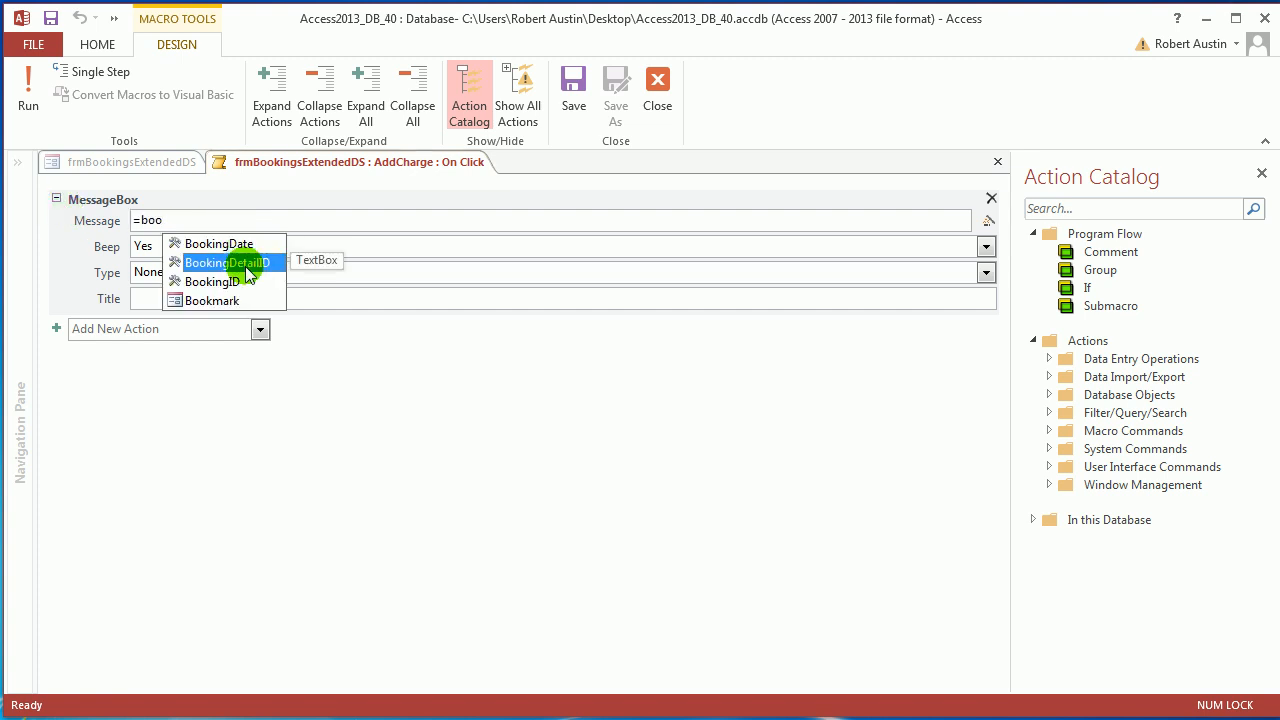
double_click(246, 263)
left_click(657, 110)
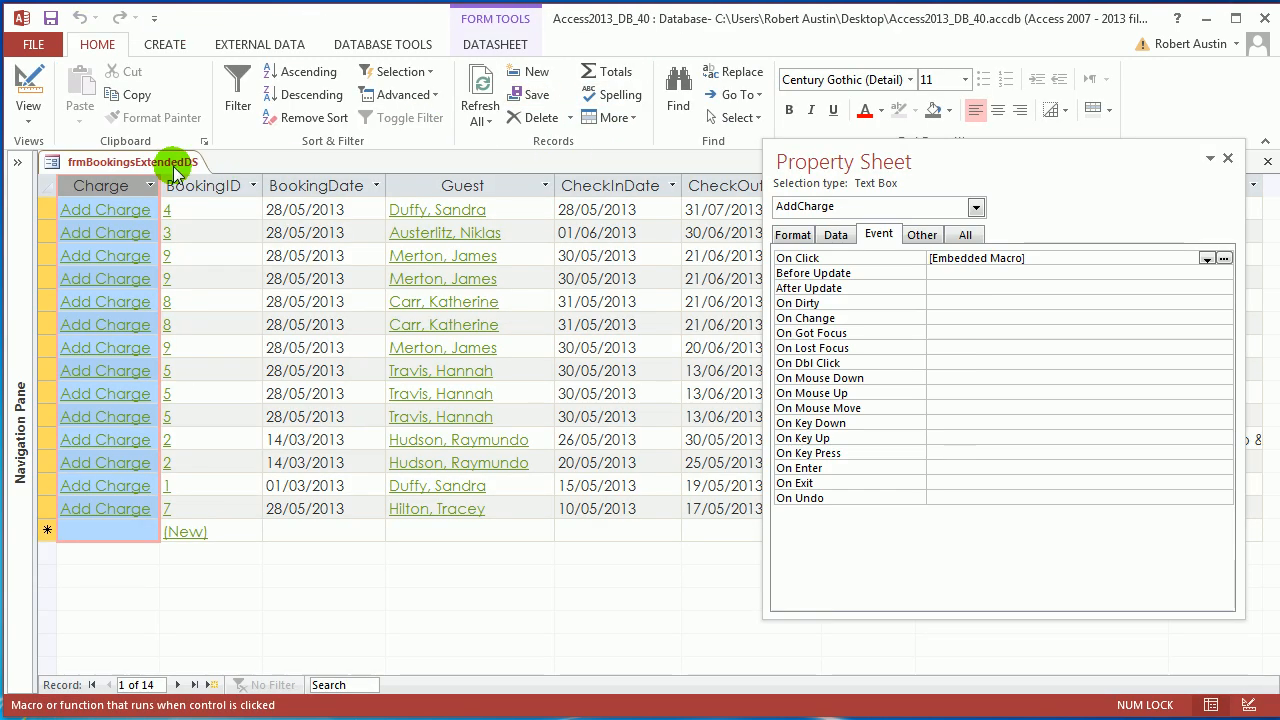
Test Add Charge on rows 3 and 8, closing the Property Sheet between tests.
right_click(140, 162)
left_click(198, 276)
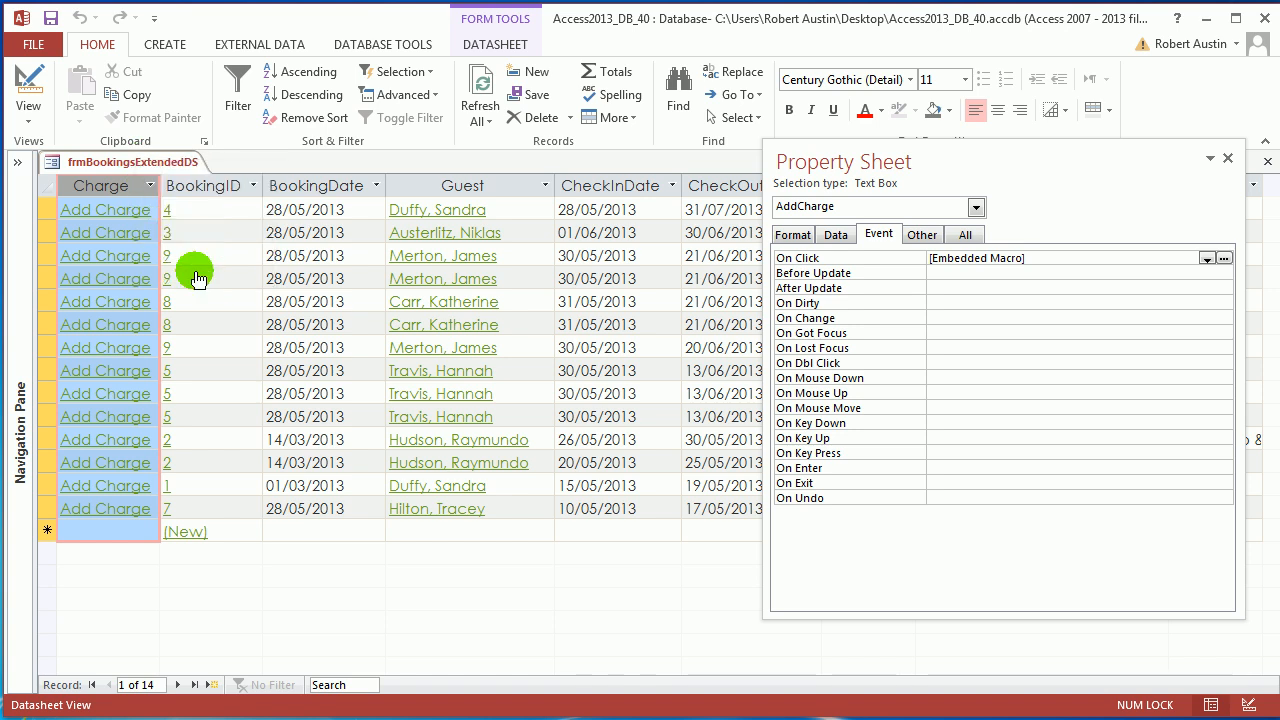
left_click(130, 258)
left_click(645, 308)
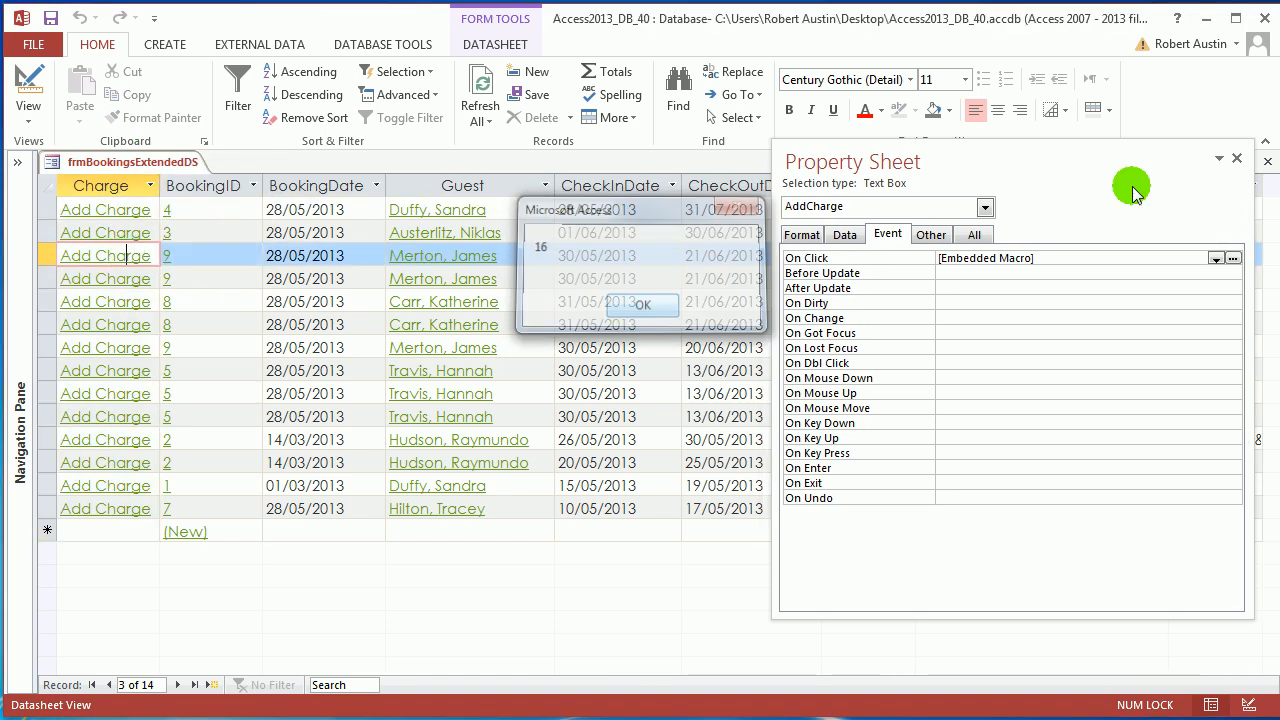
left_click(1237, 160)
left_click(100, 373)
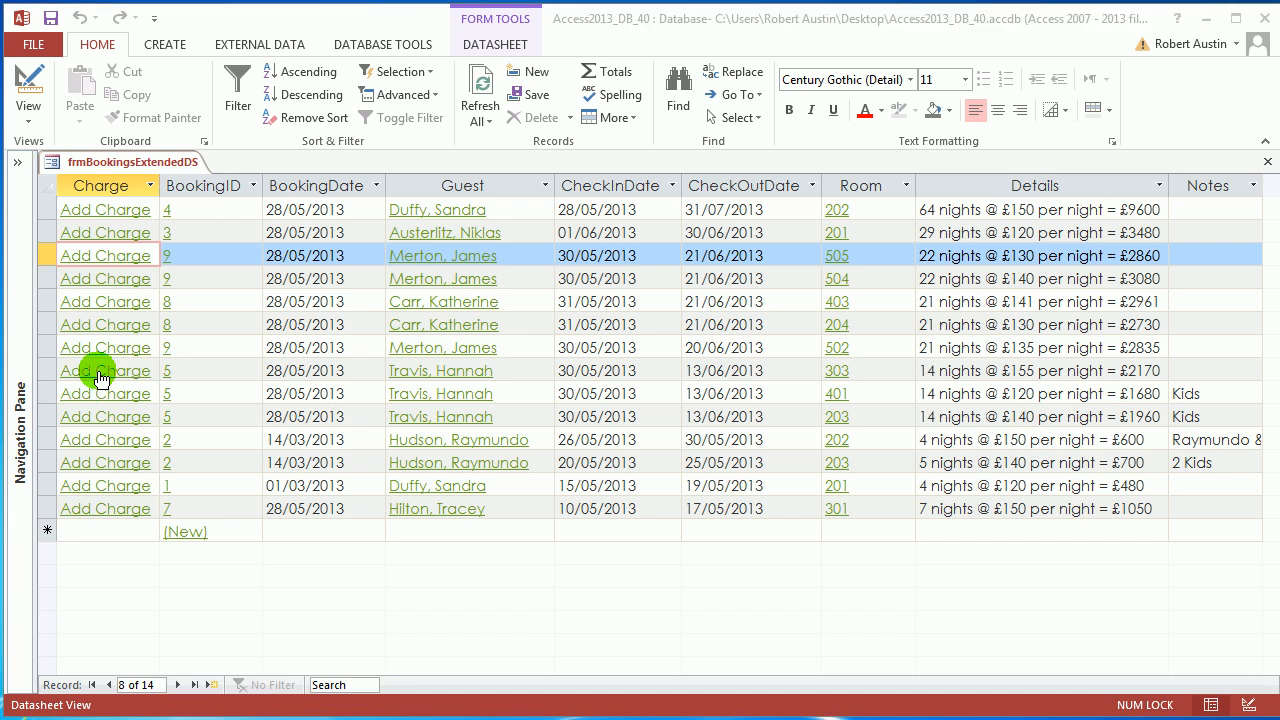
left_click(648, 305)
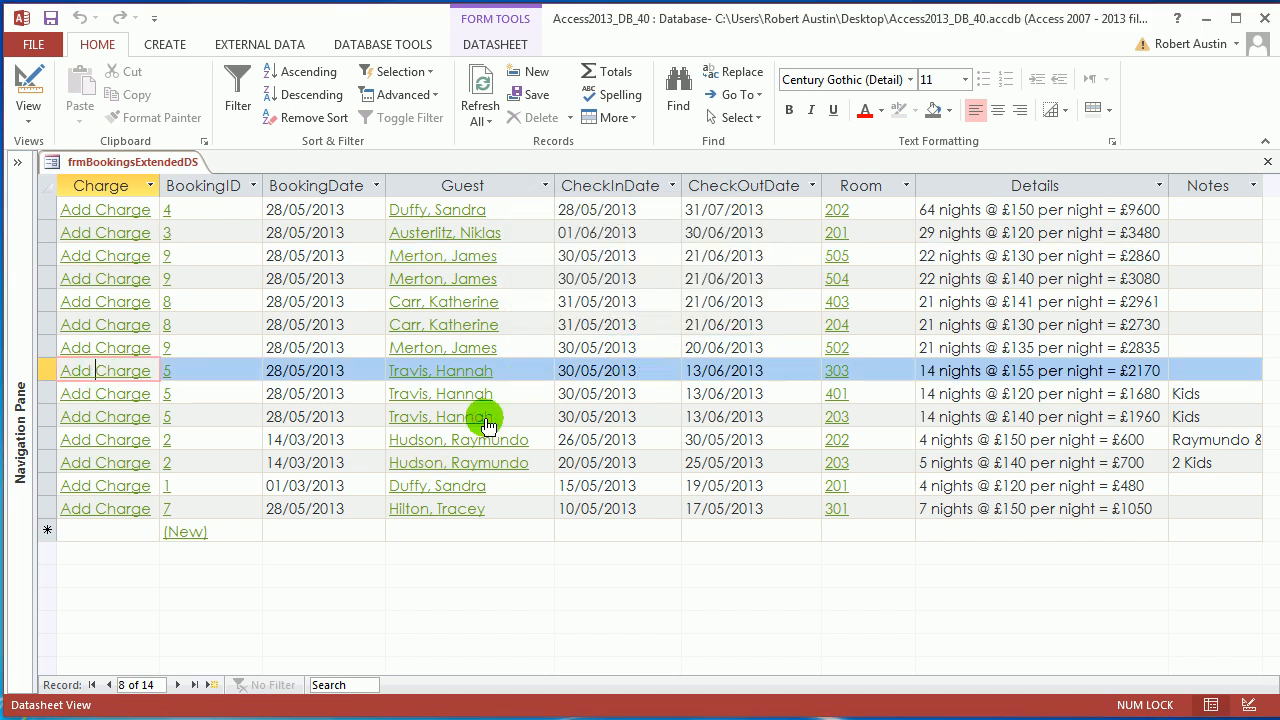